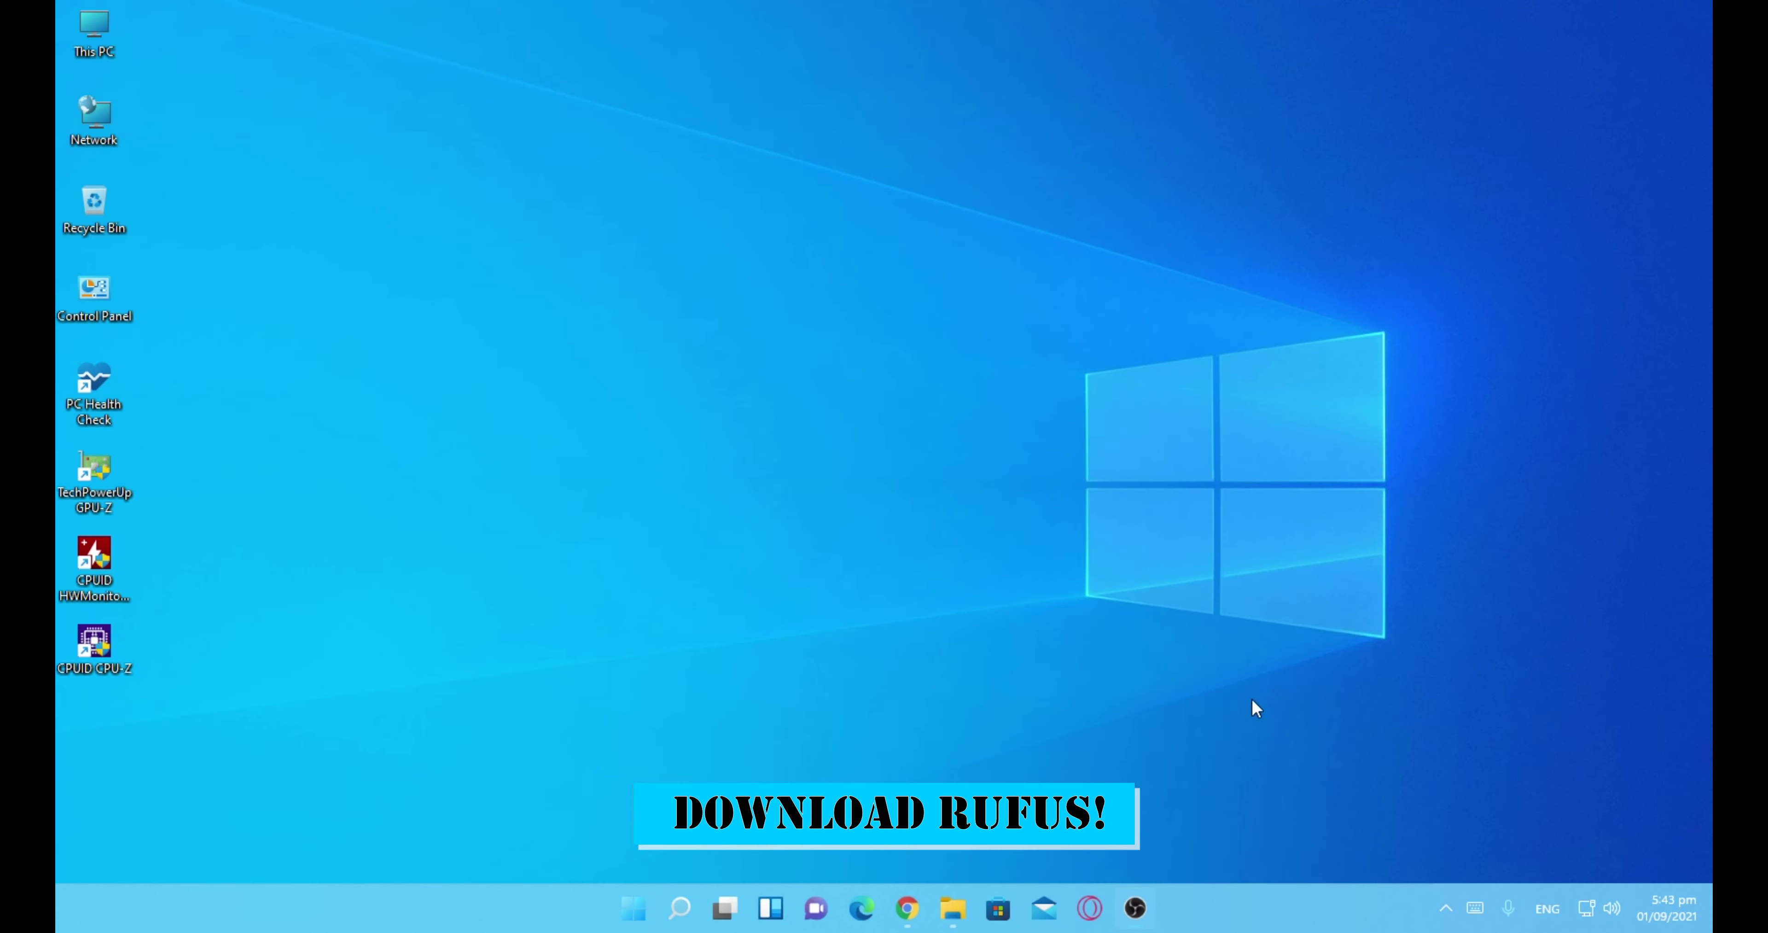
Open Chrome, search Google for "rufus download" and open the official Rufus website.
left_click(908, 908)
left_click(817, 436)
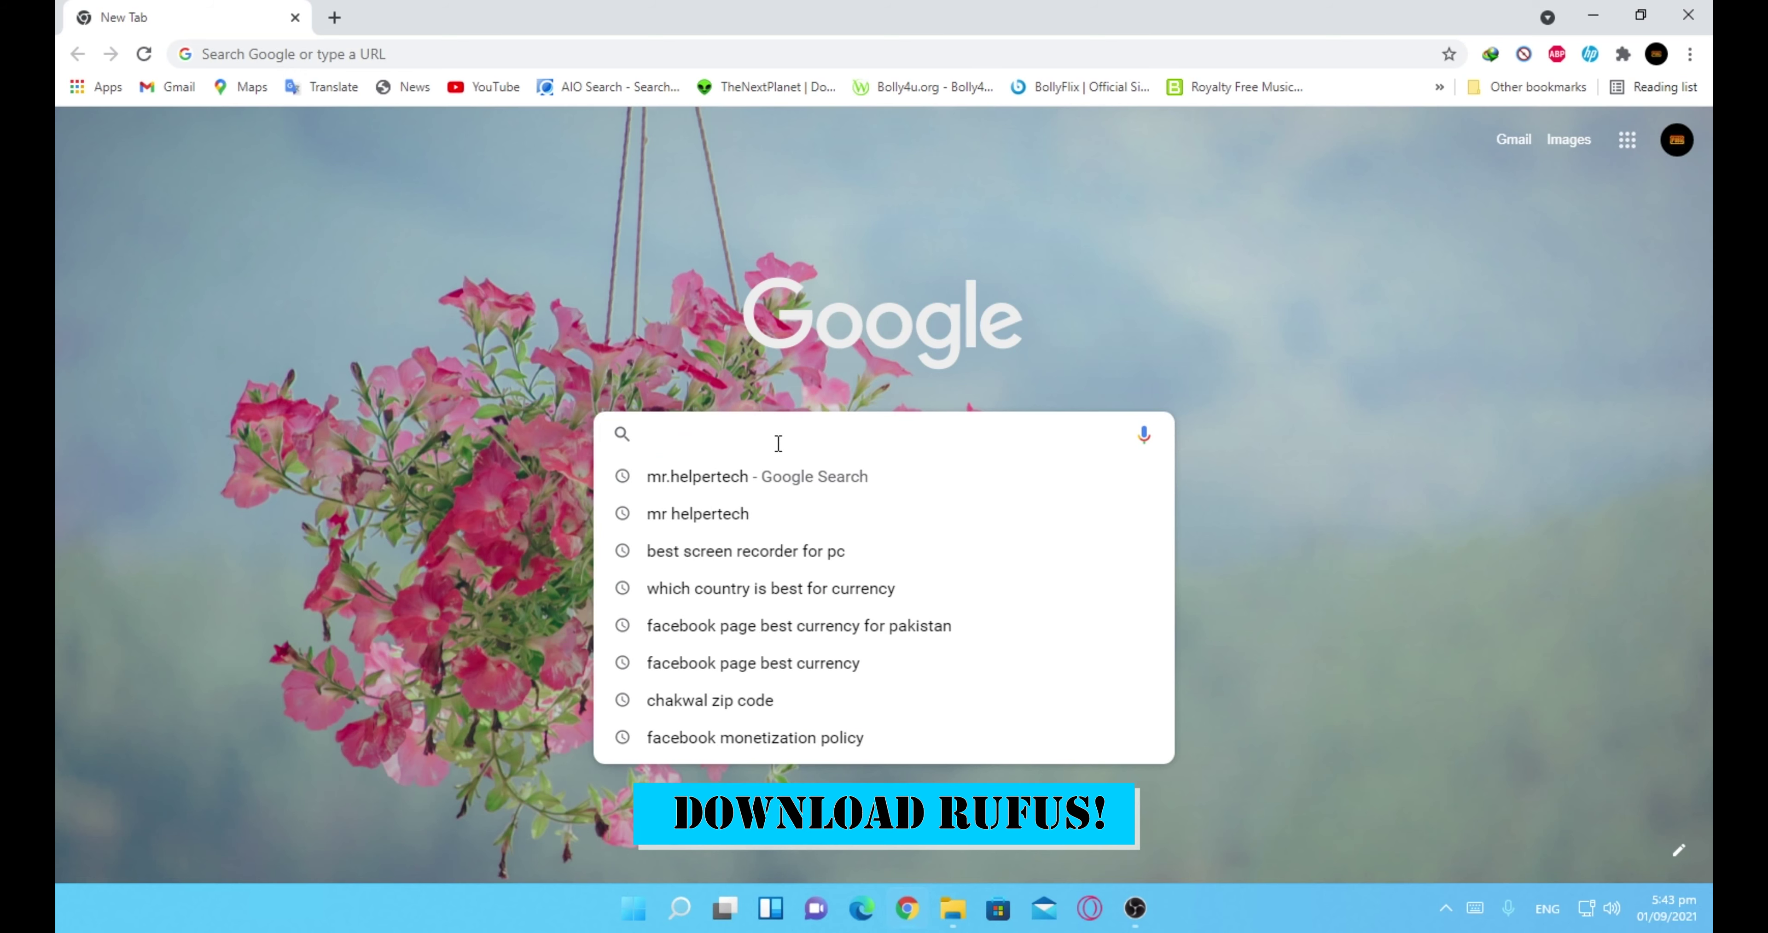
type("rufus ")
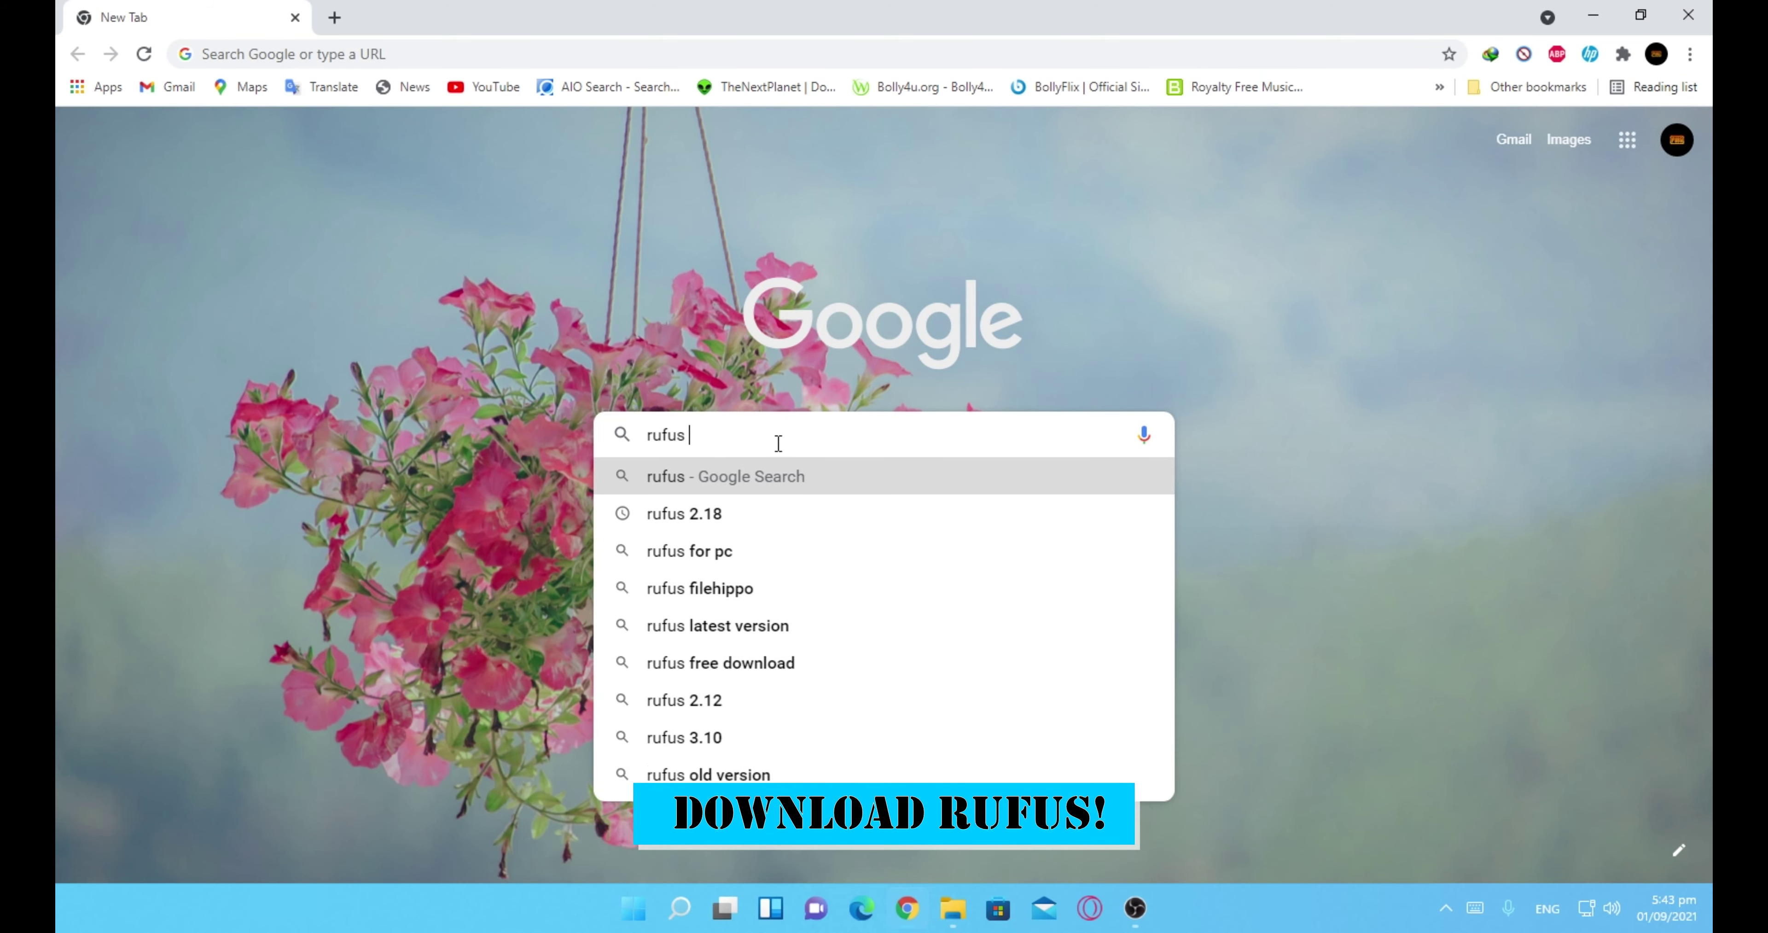
type("download")
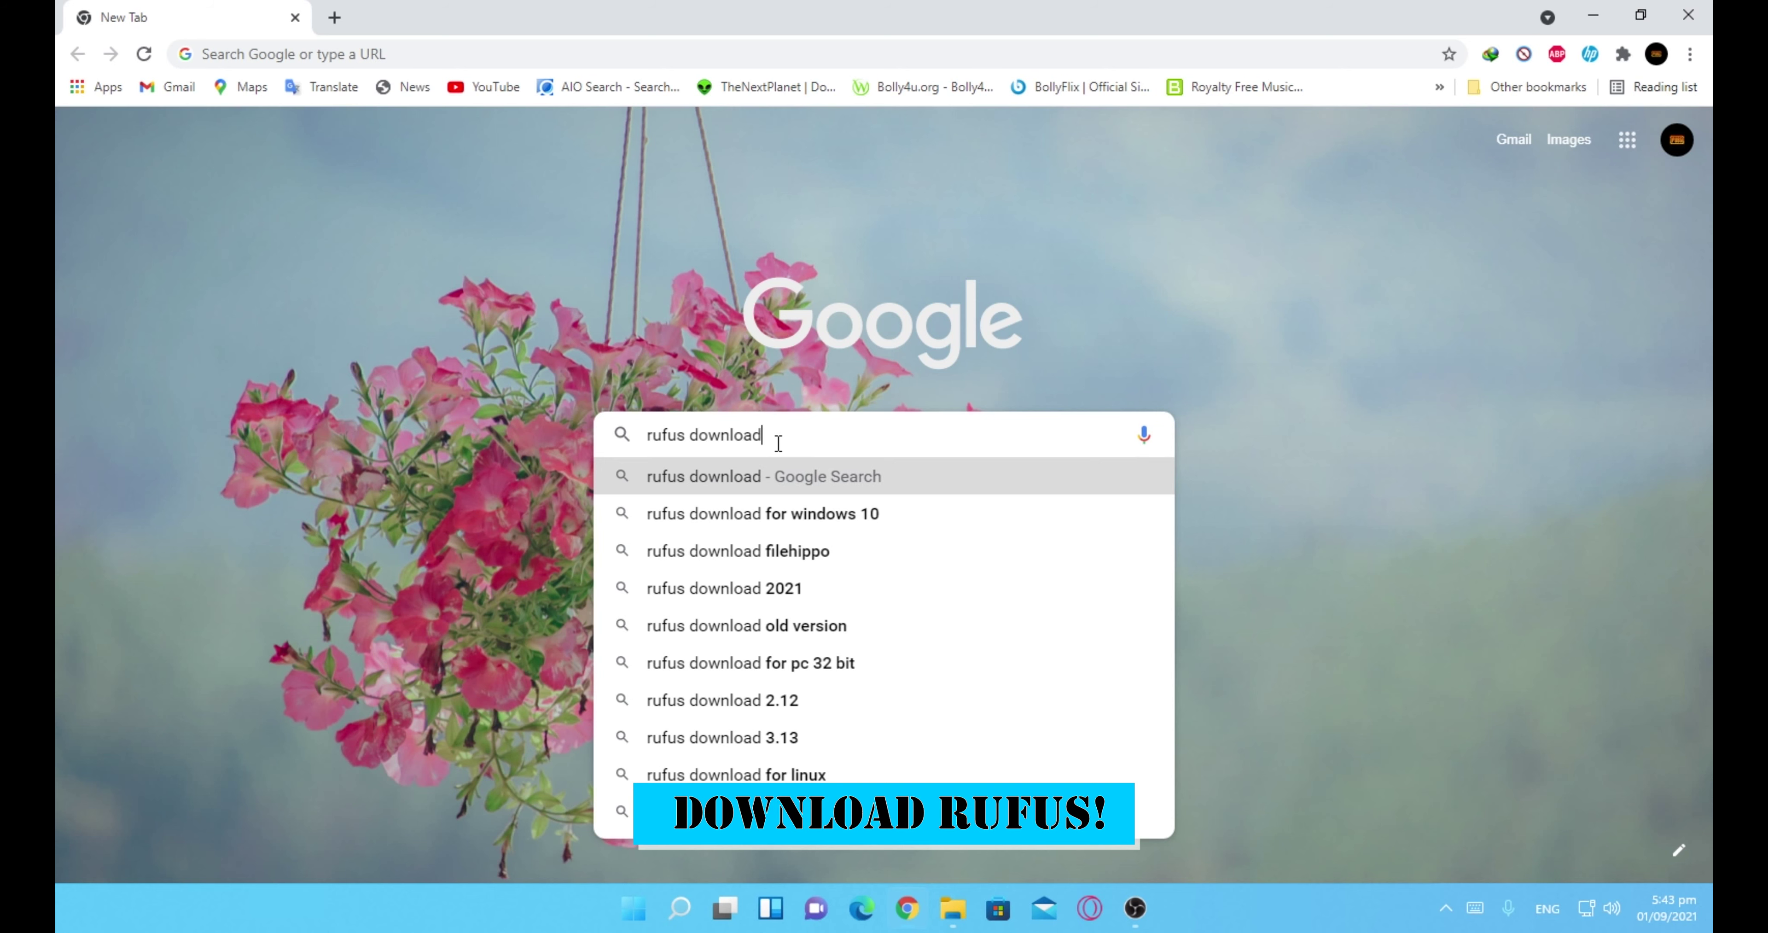
key("Return")
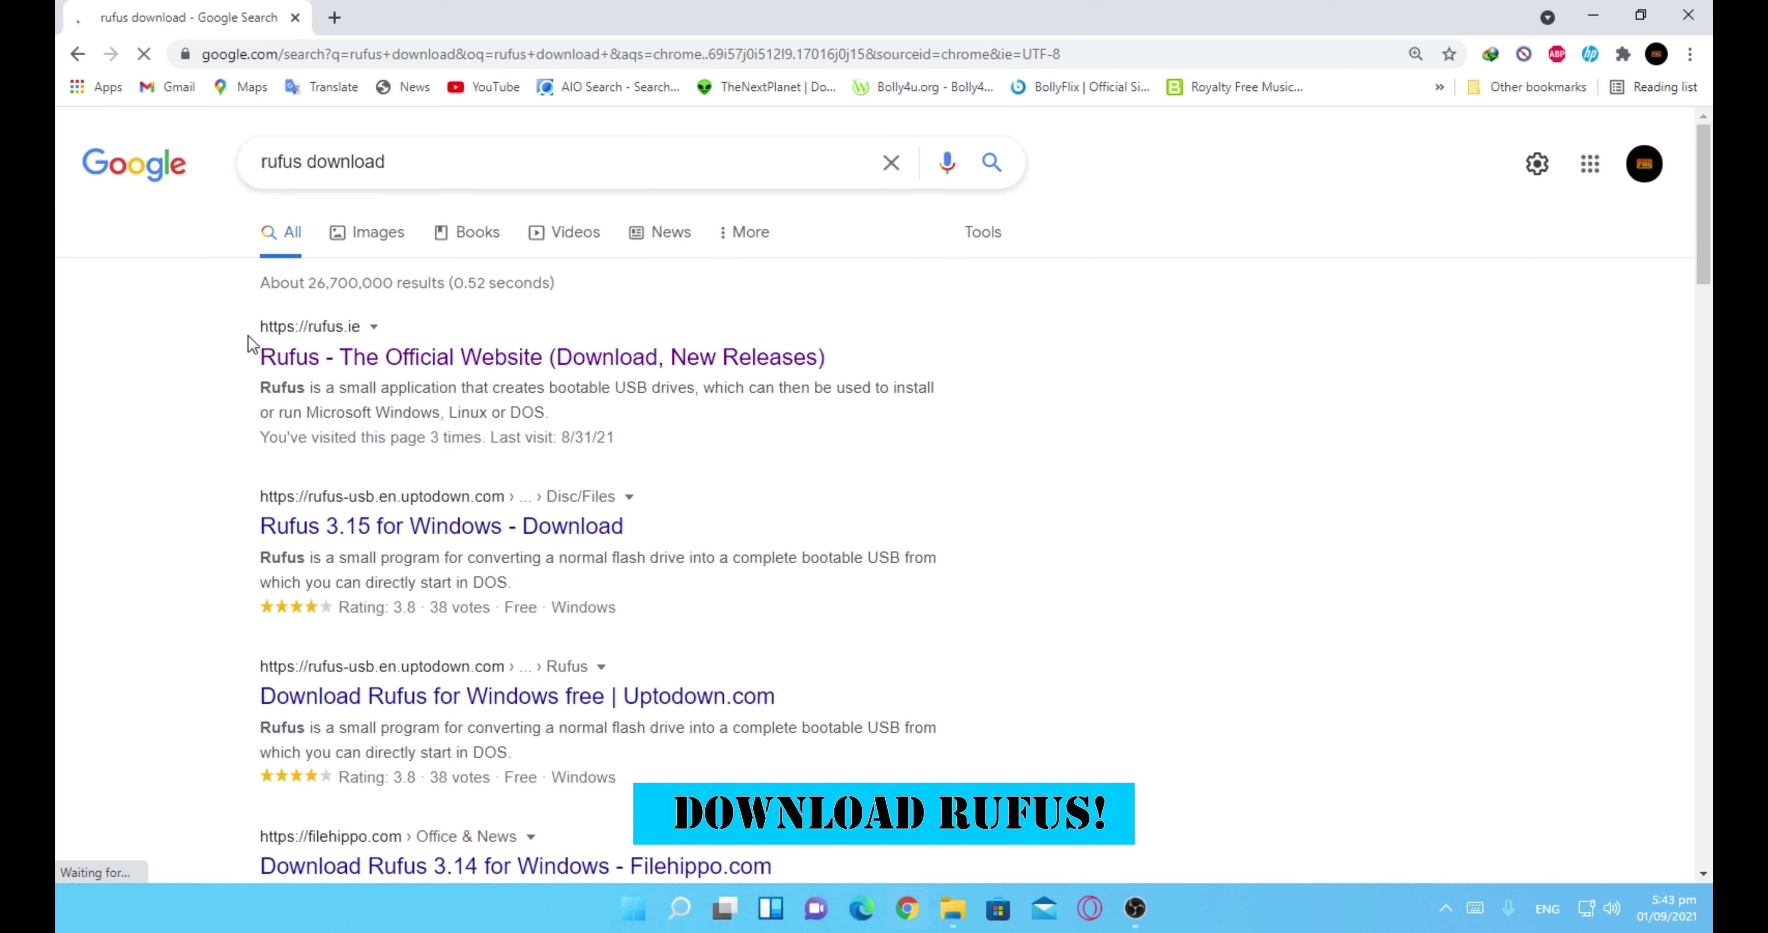
left_click(311, 353)
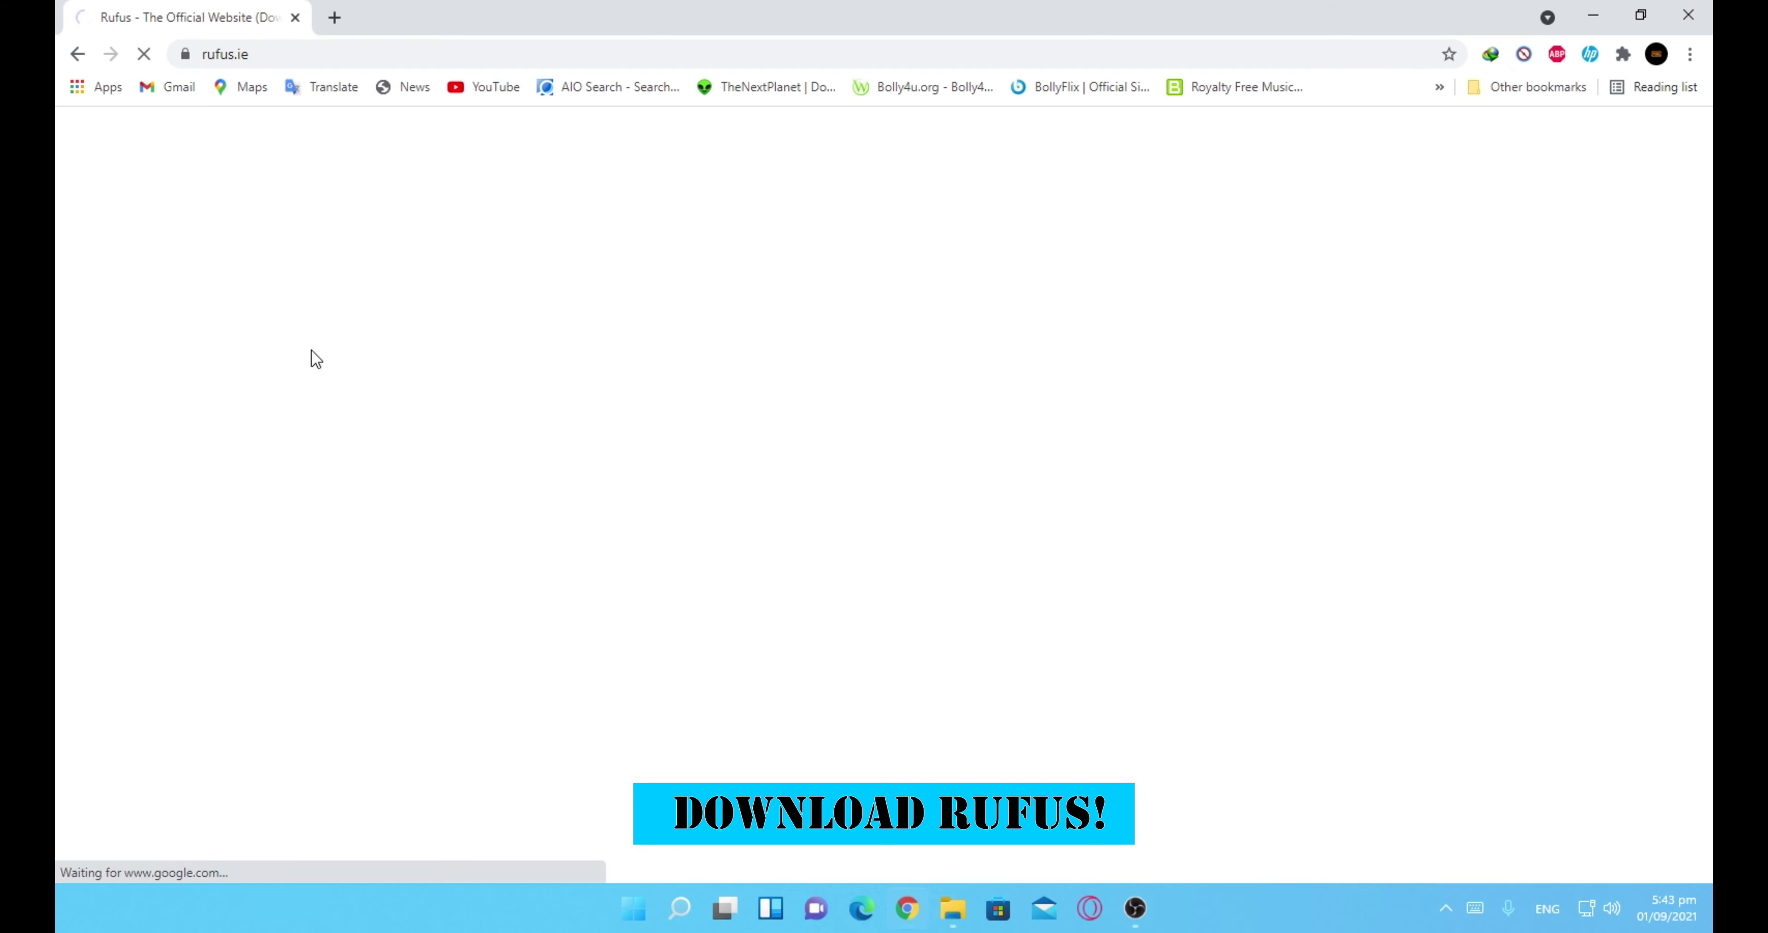
Download the Rufus 3.15 installer from the site's Download section, keeping the suggested save location.
scroll(898, 557, "down", 5)
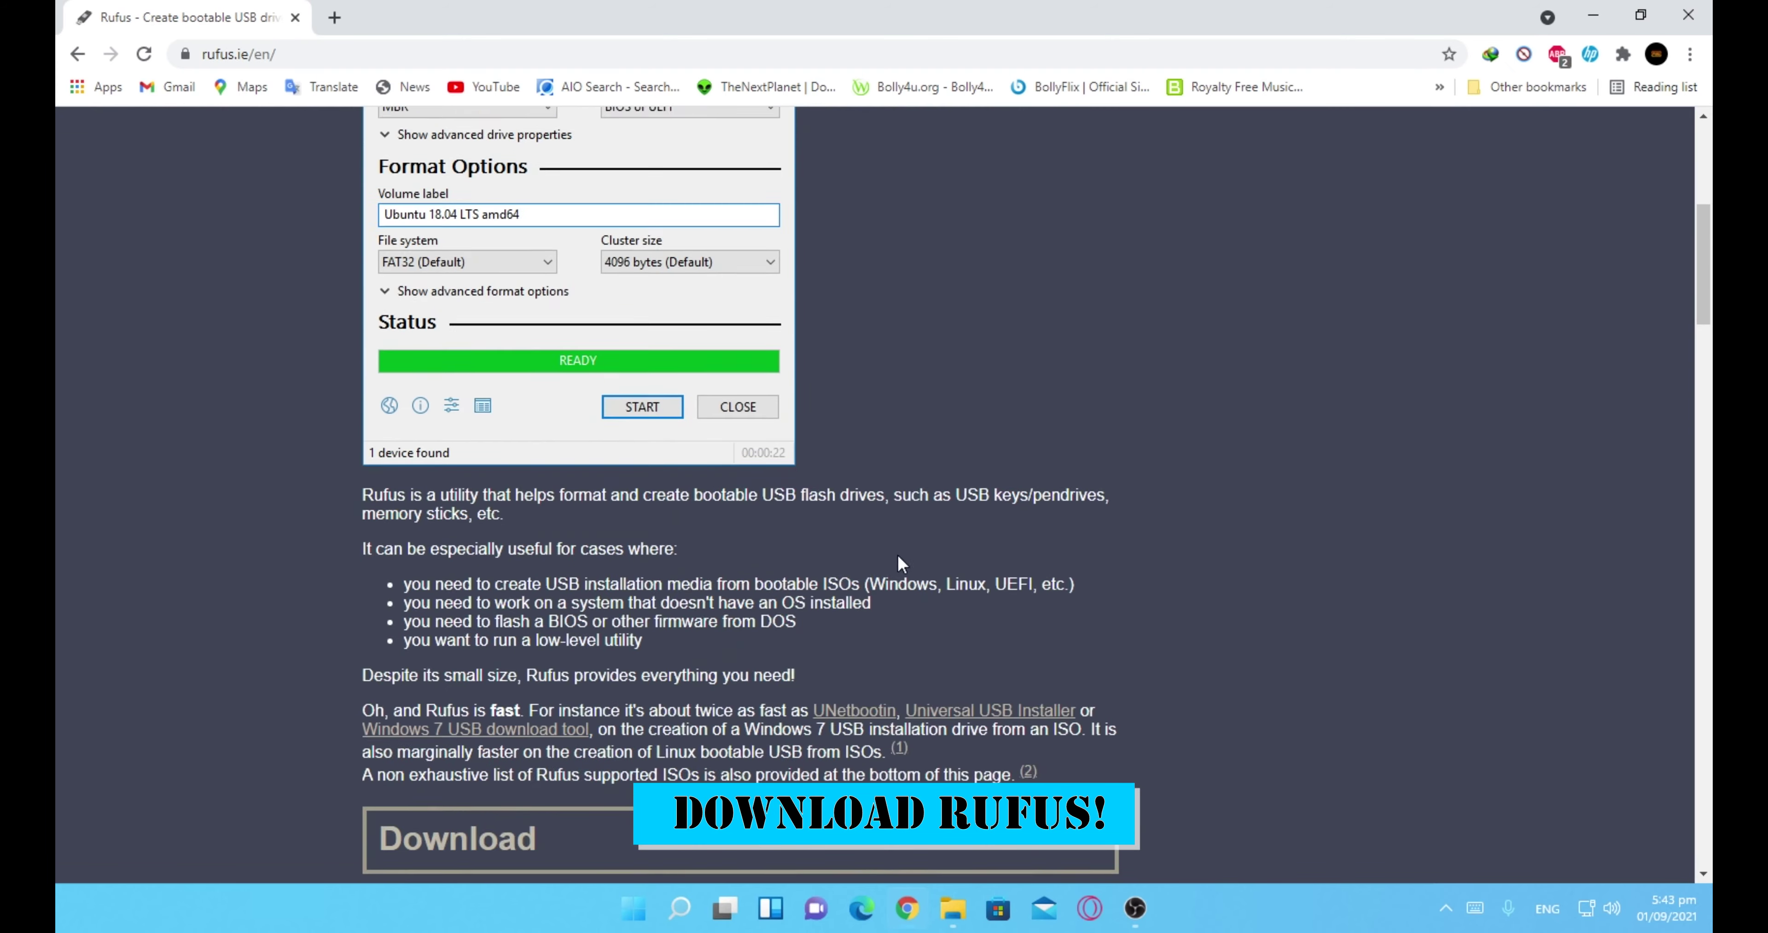
scroll(900, 562, "down", 3)
left_click(423, 633)
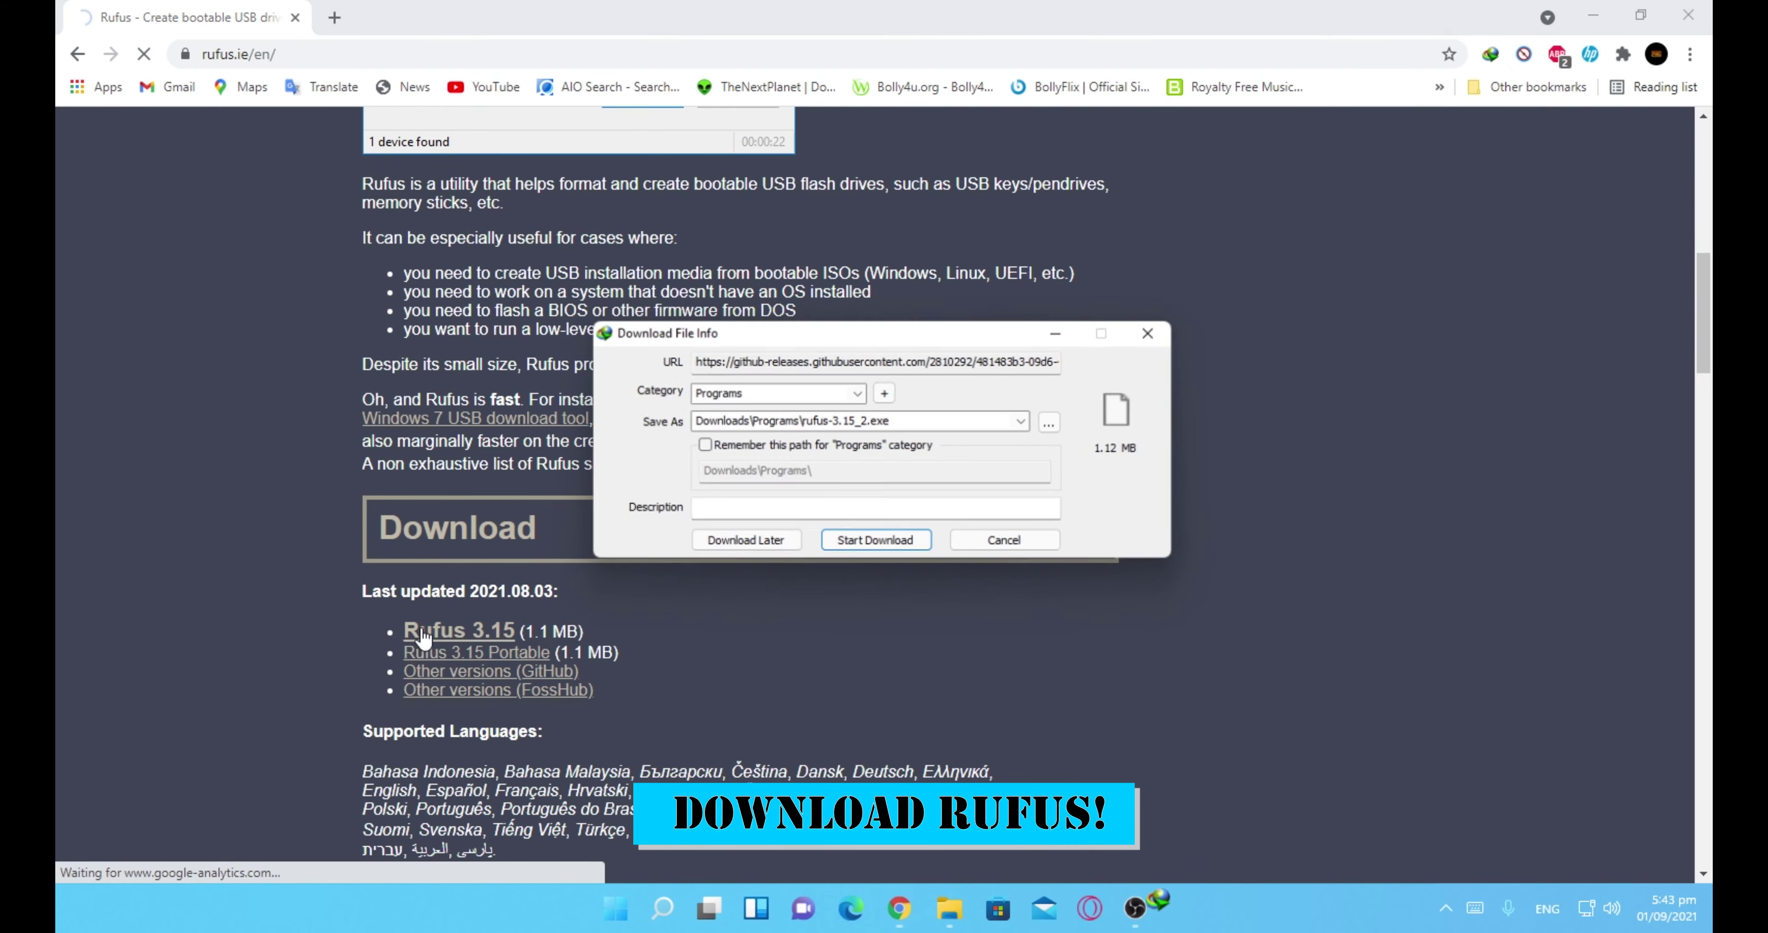
left_click(881, 543)
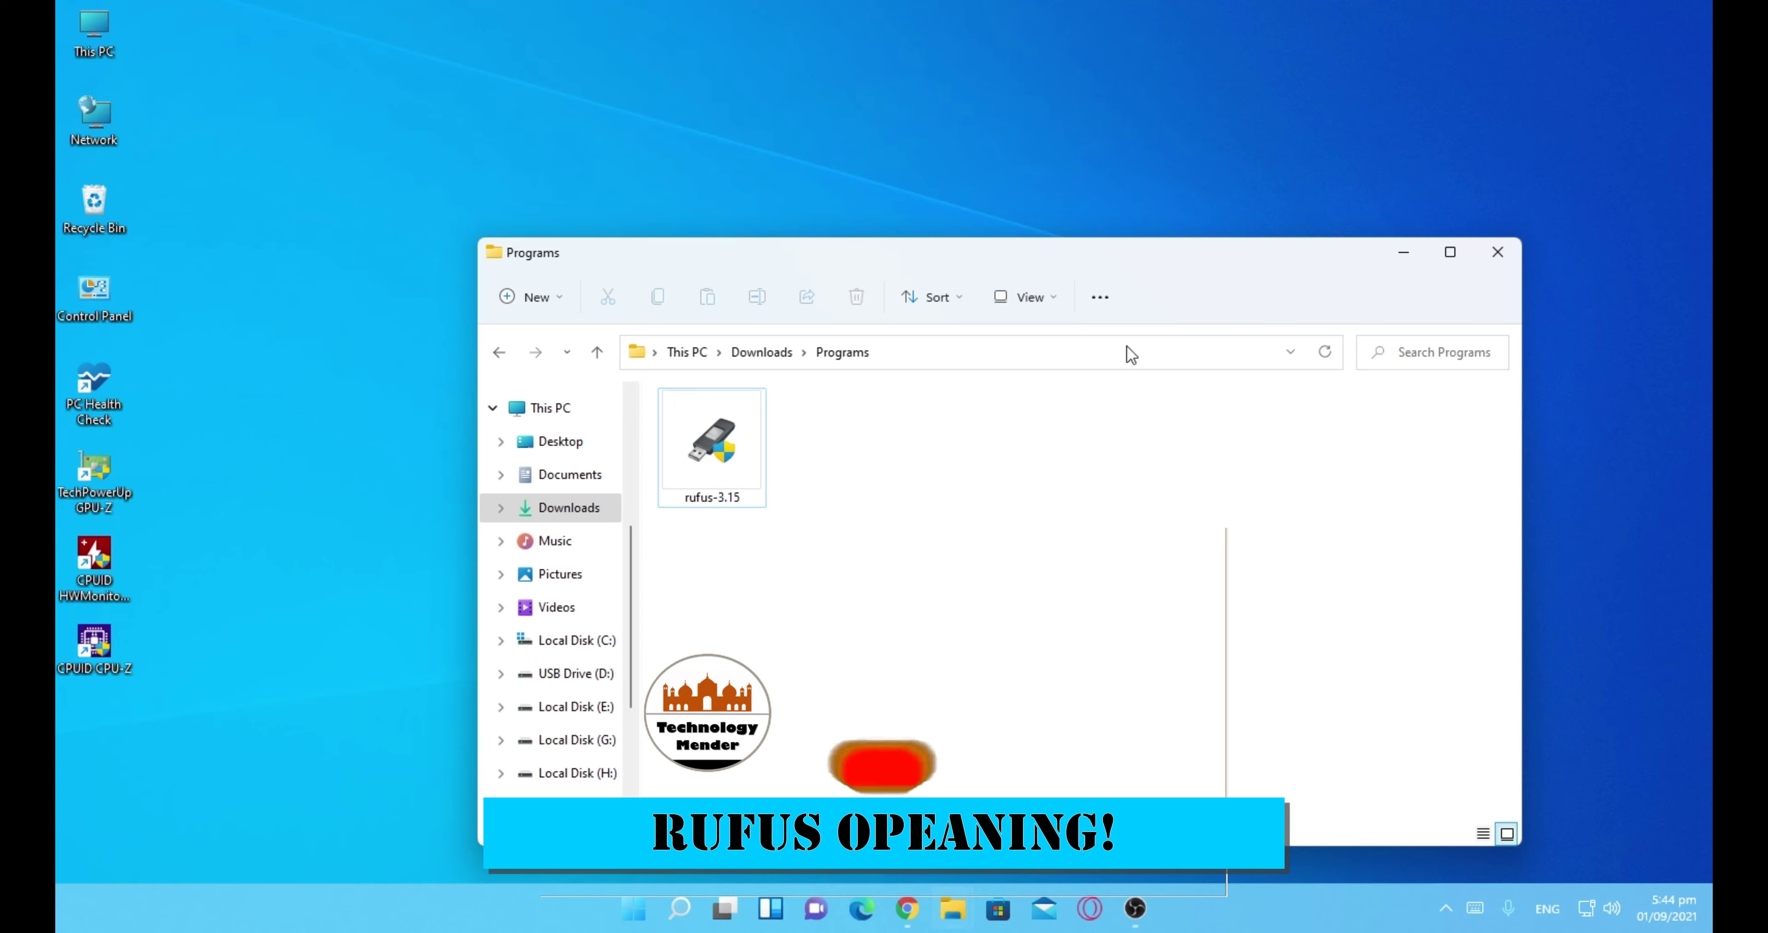
Maximize the Programs folder window and run rufus-3.15 as administrator.
left_click(1450, 254)
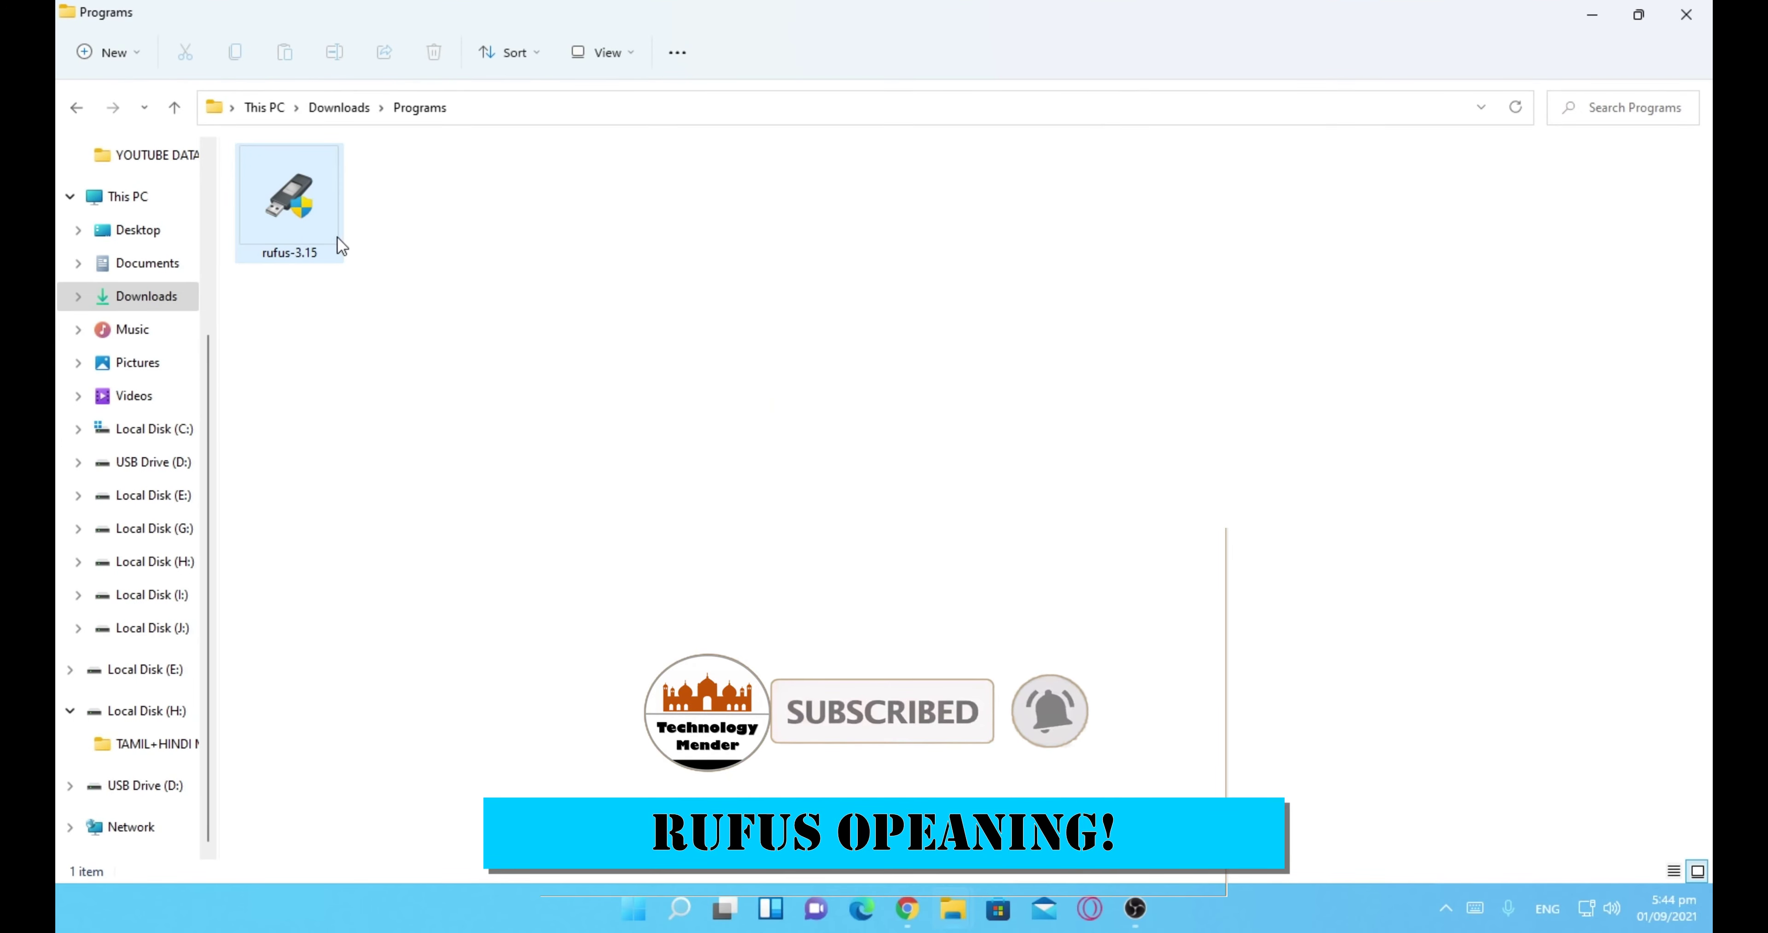
left_click(320, 223)
right_click(321, 224)
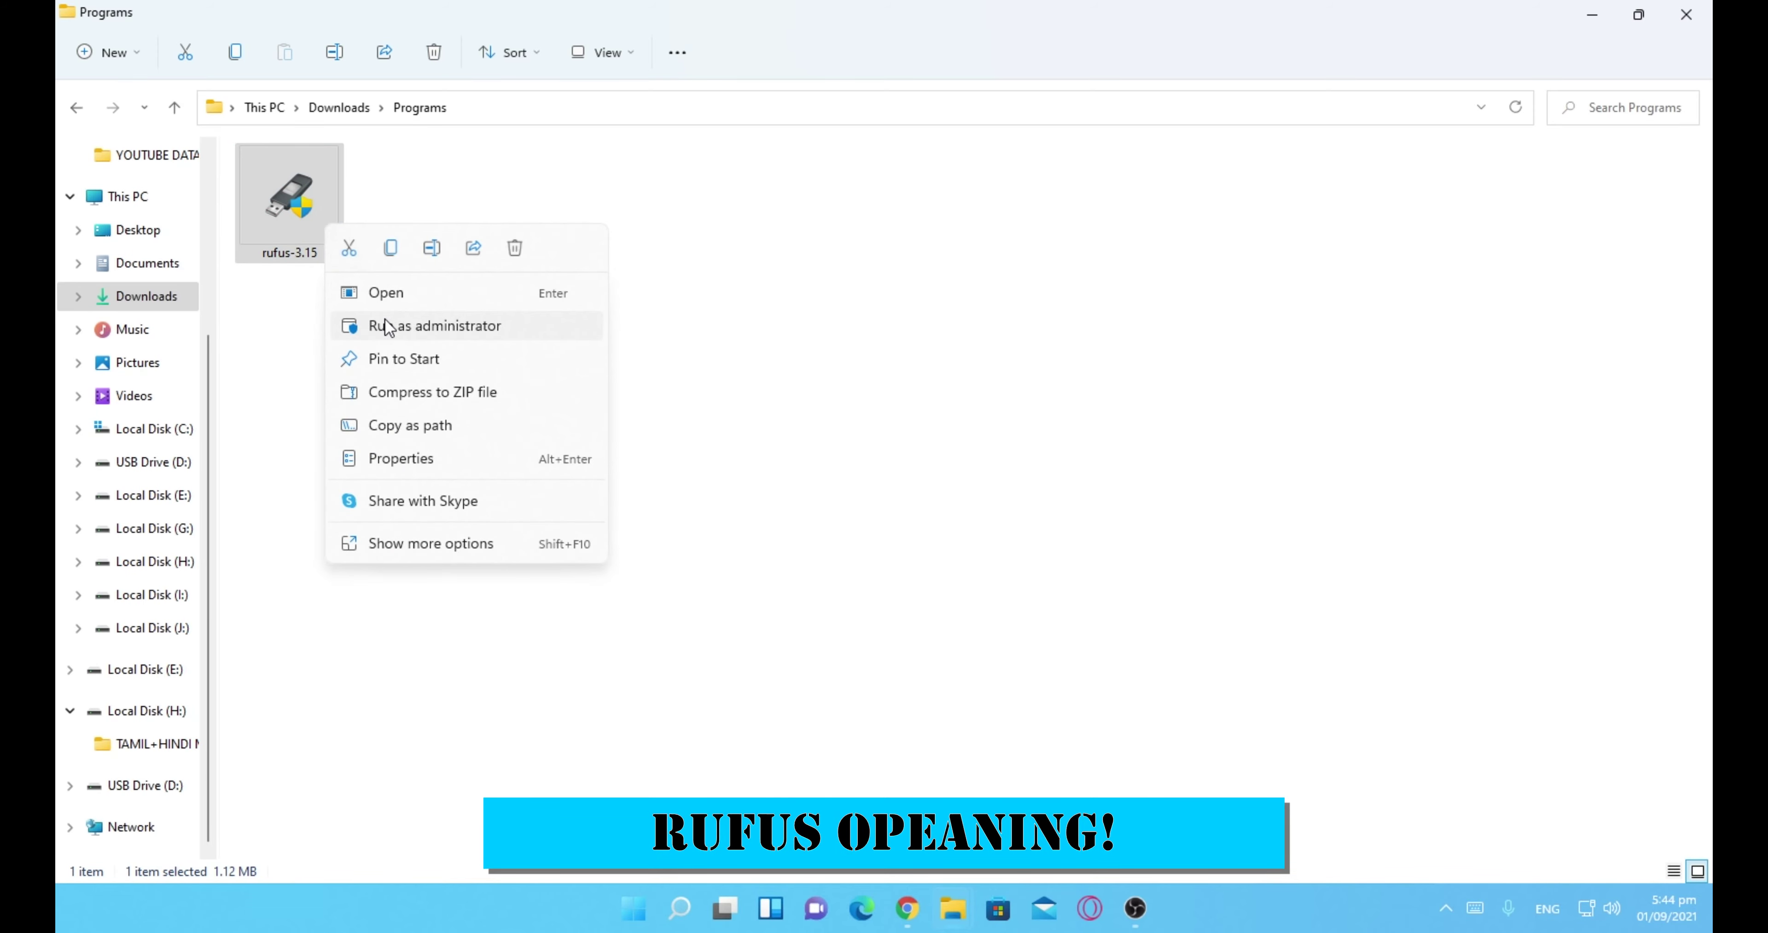
left_click(450, 332)
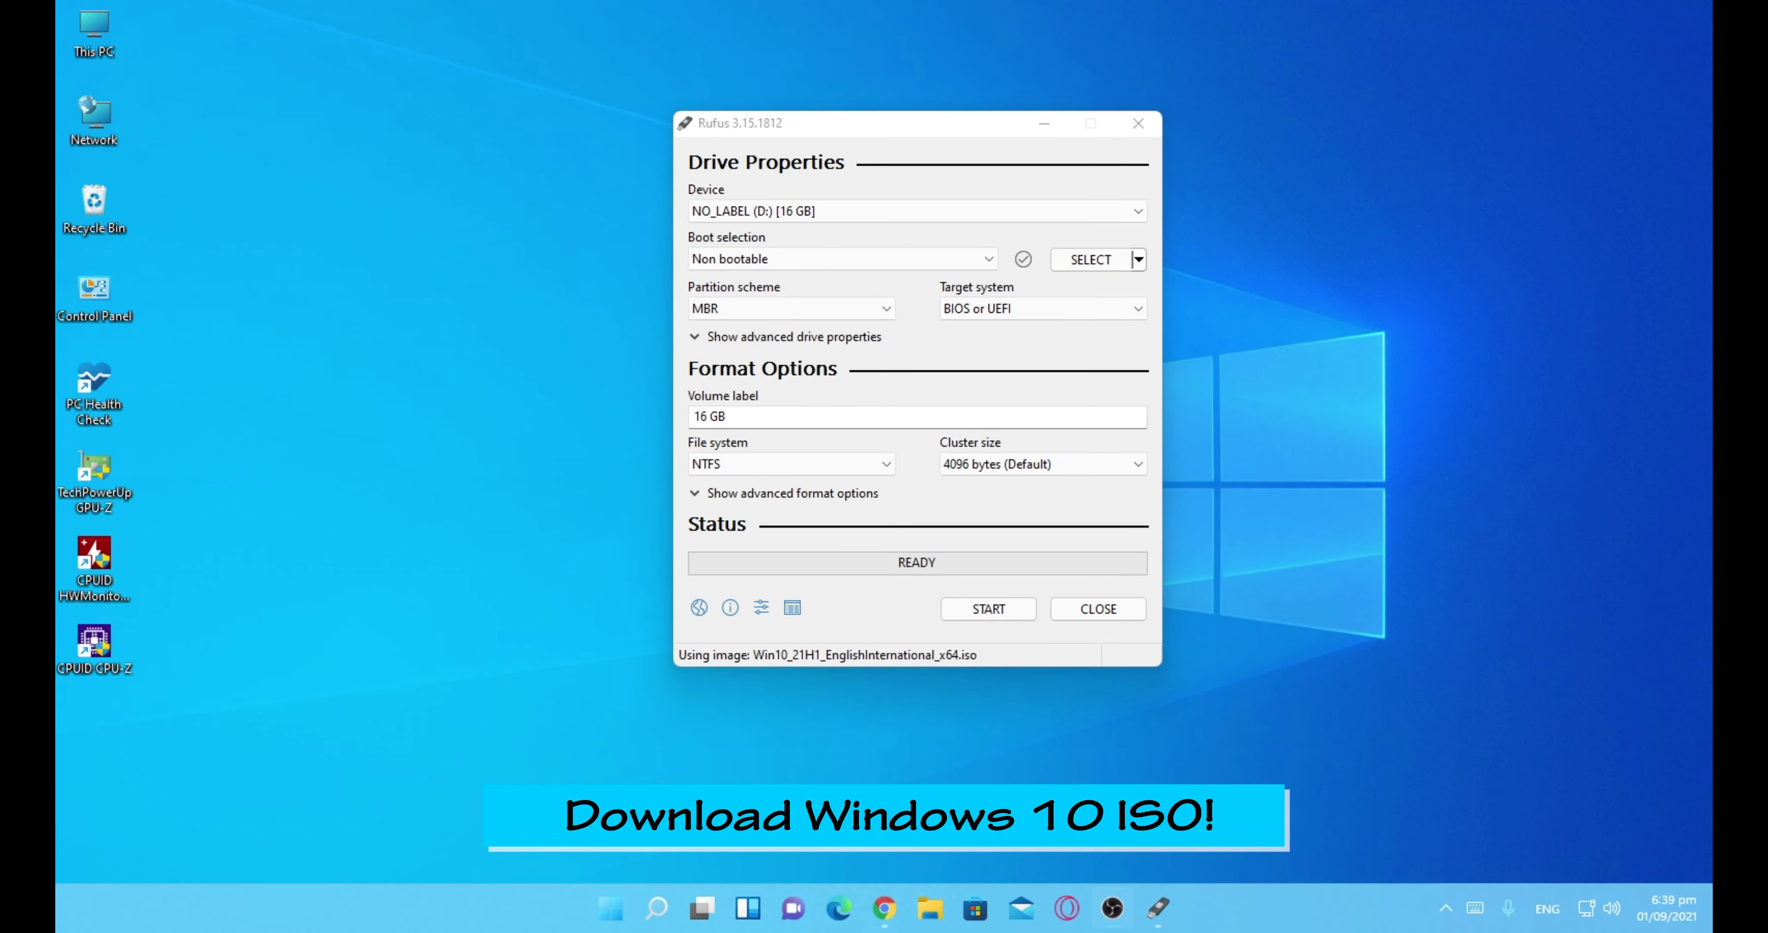
Switch the boot image source from selecting to downloading, and request an ISO with Windows 10 as the version.
left_click(1140, 260)
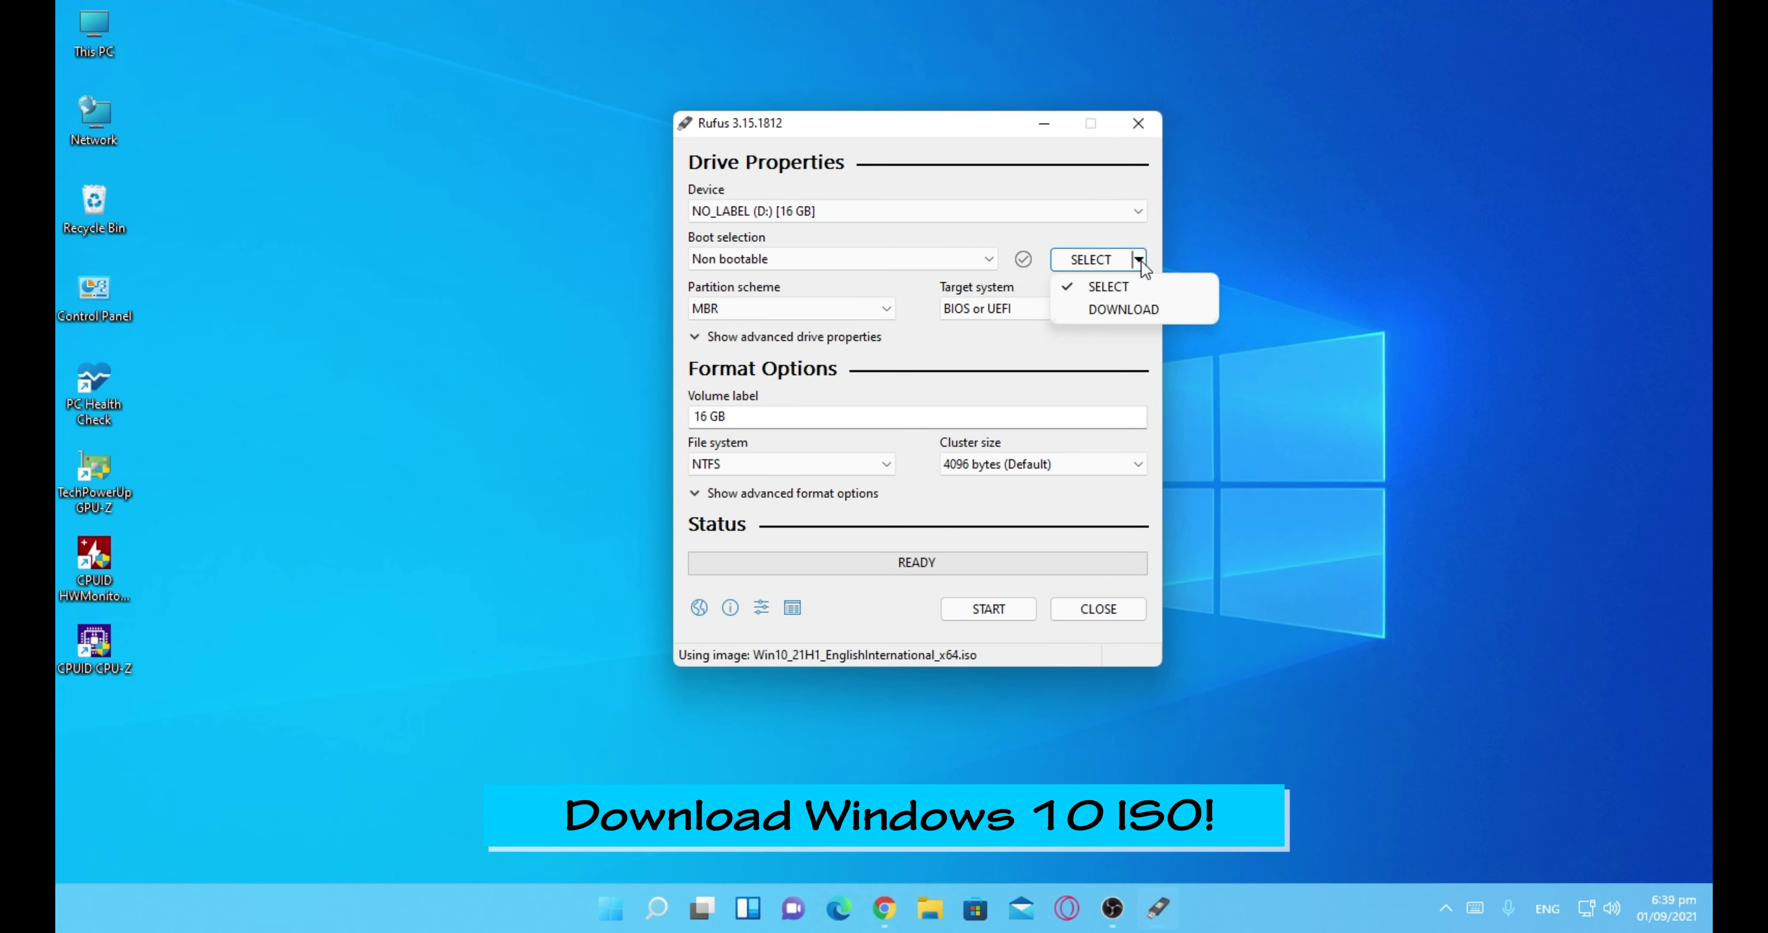
left_click(1122, 315)
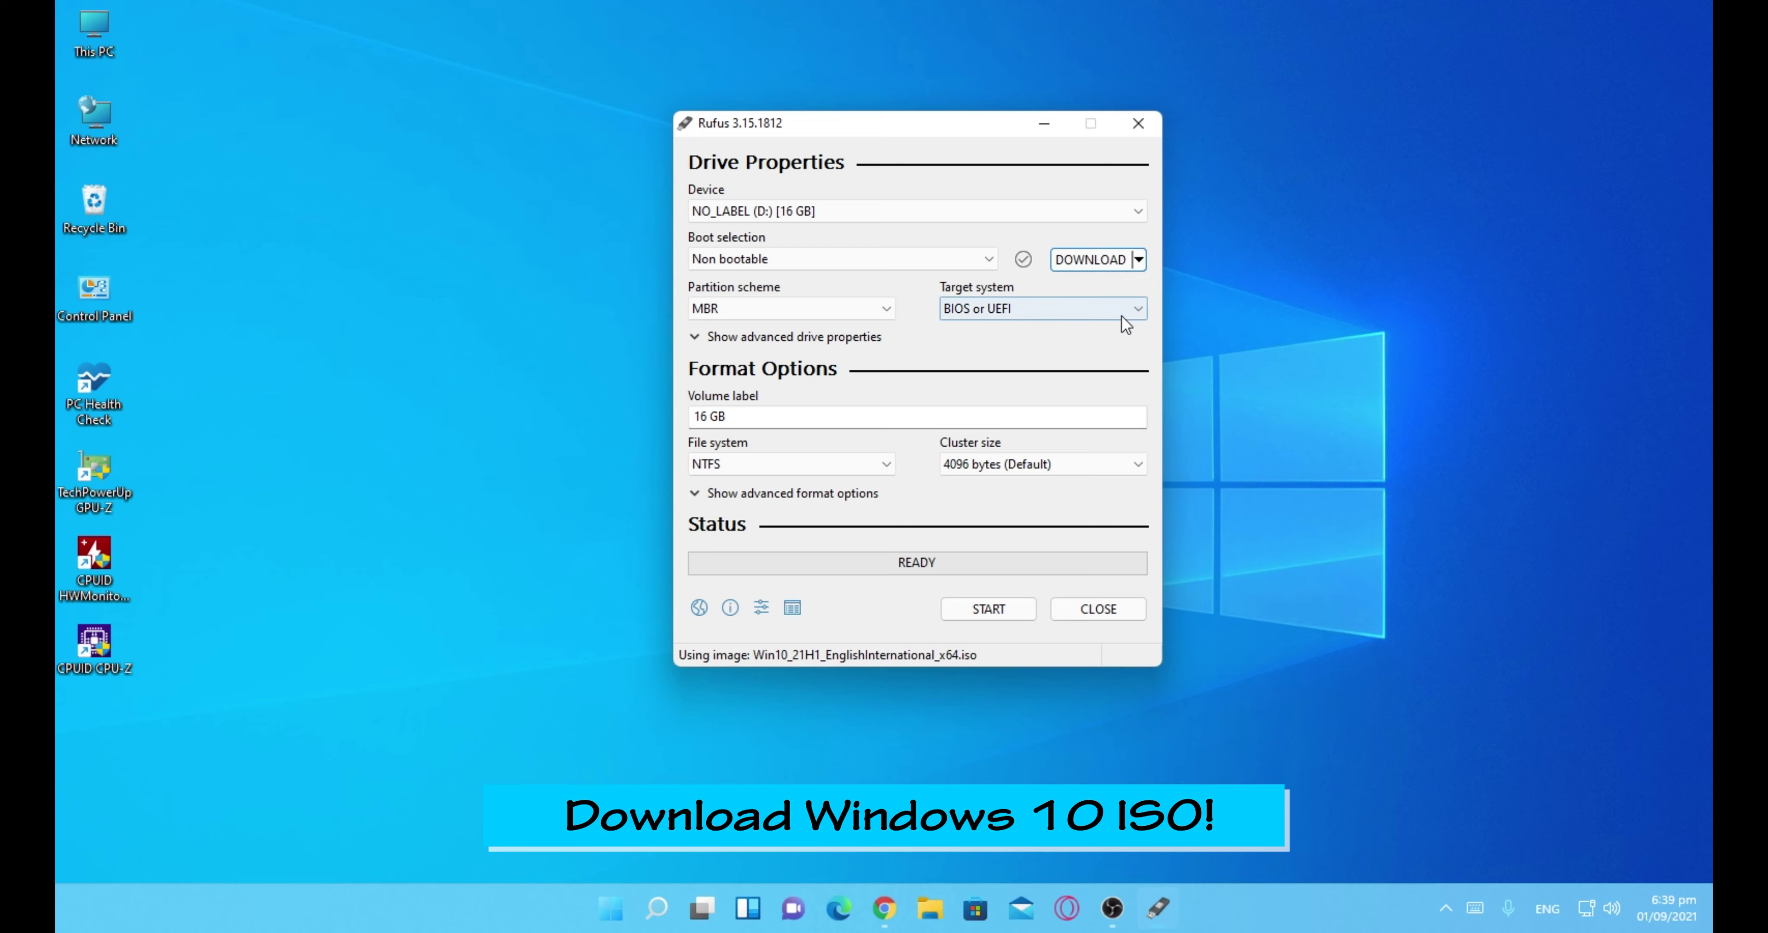
left_click(1098, 259)
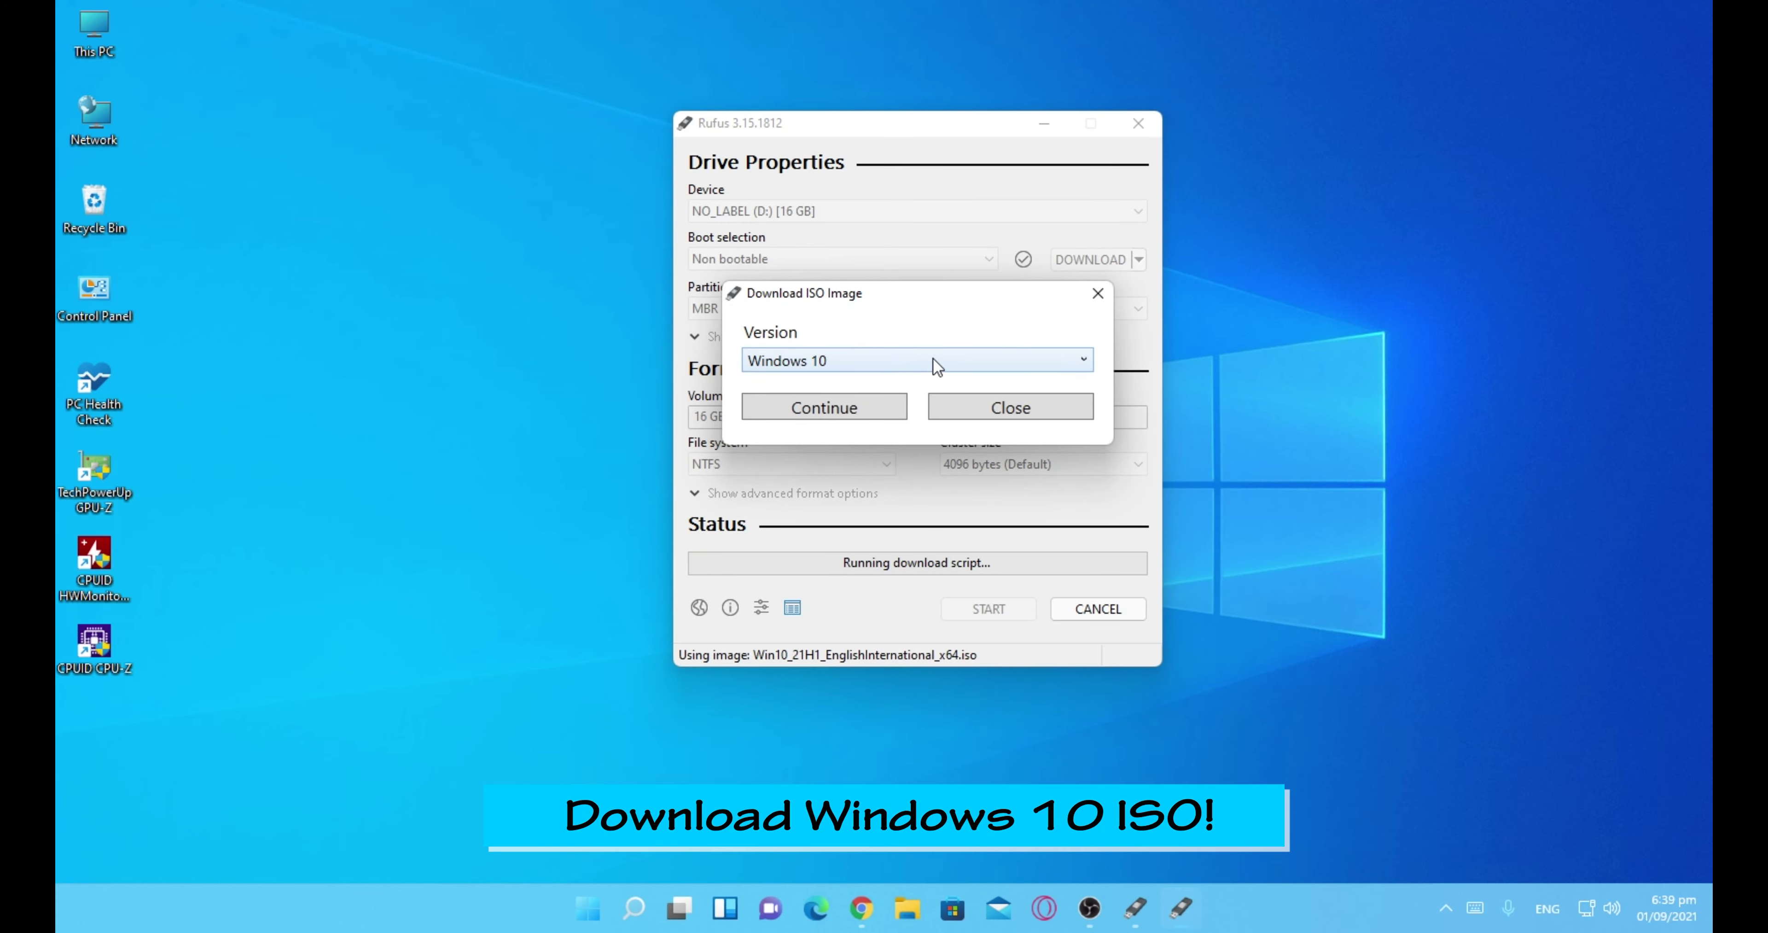
left_click(806, 402)
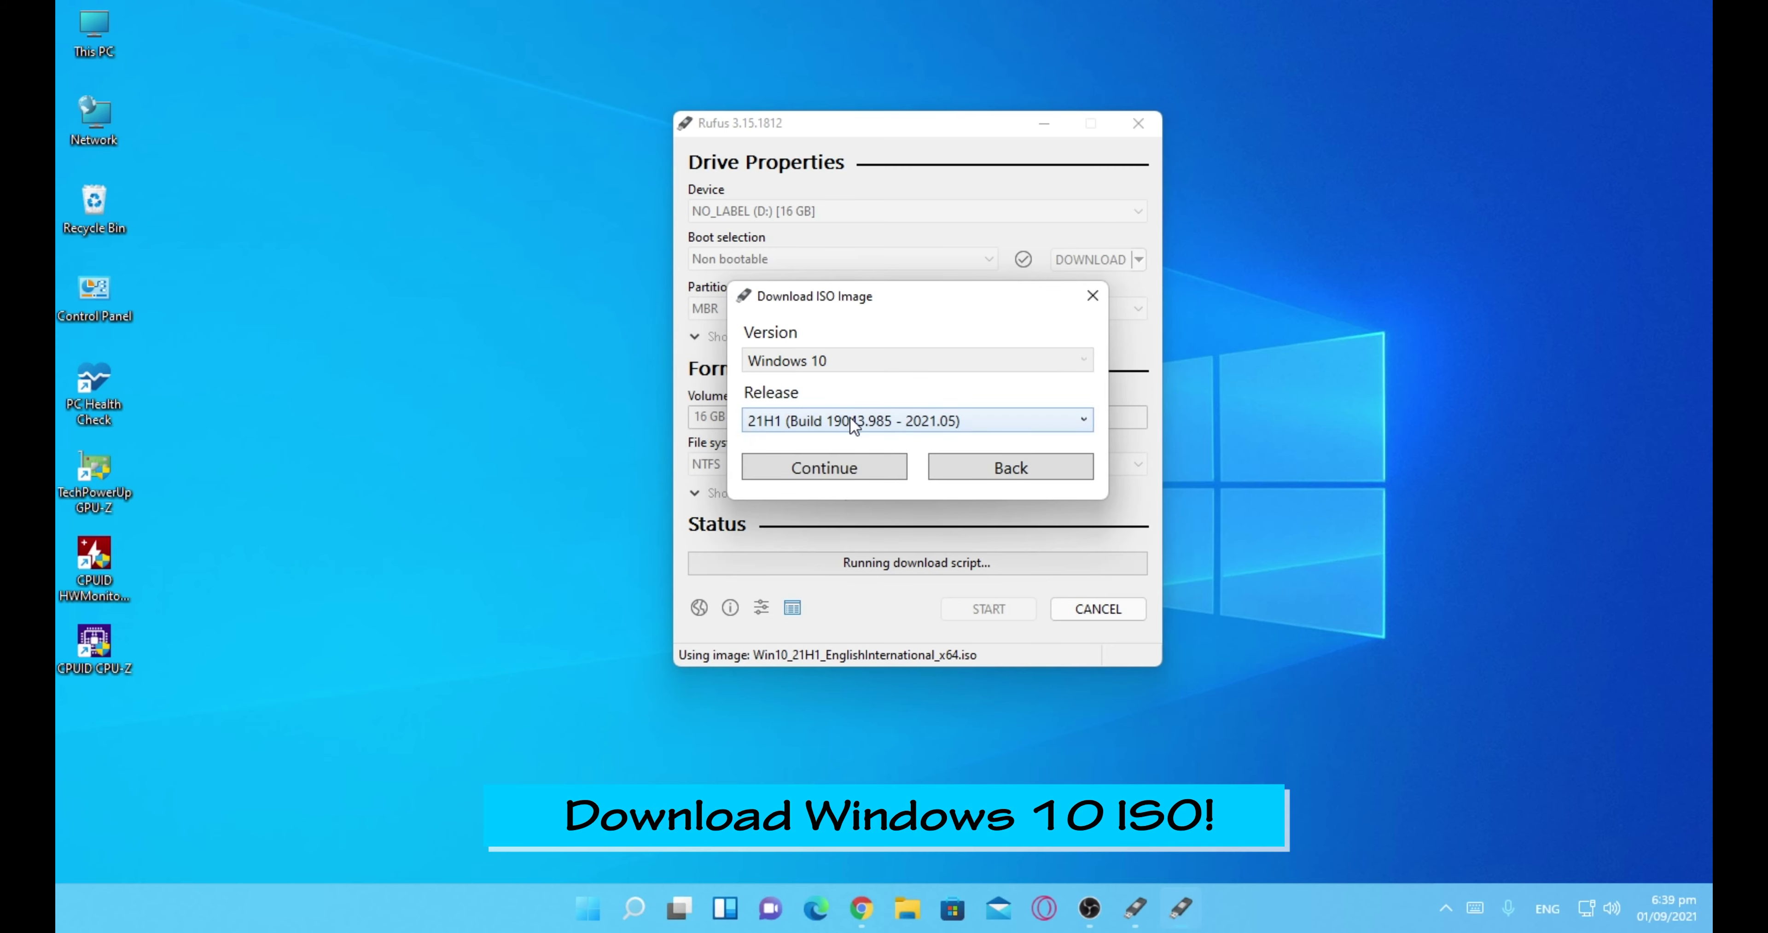
Choose release 21H1 (Build 19043.985 - 2021.05) and the Windows 10 Home/Pro edition for the ISO.
left_click(946, 418)
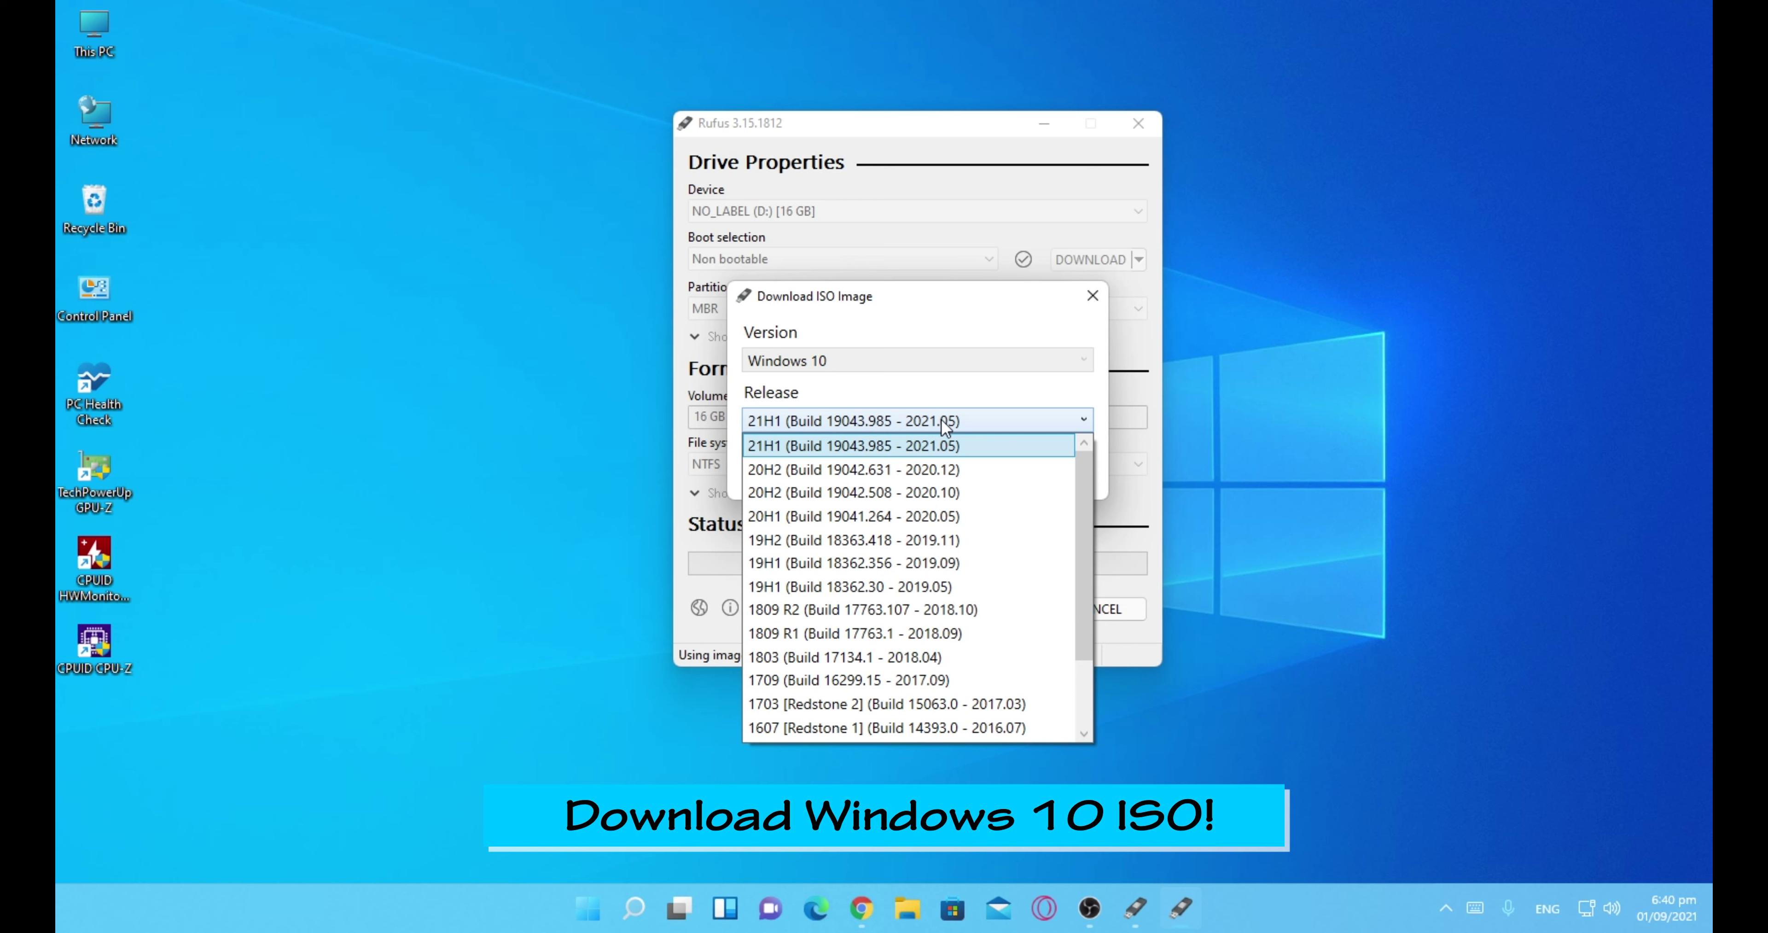
left_click(941, 420)
left_click(867, 465)
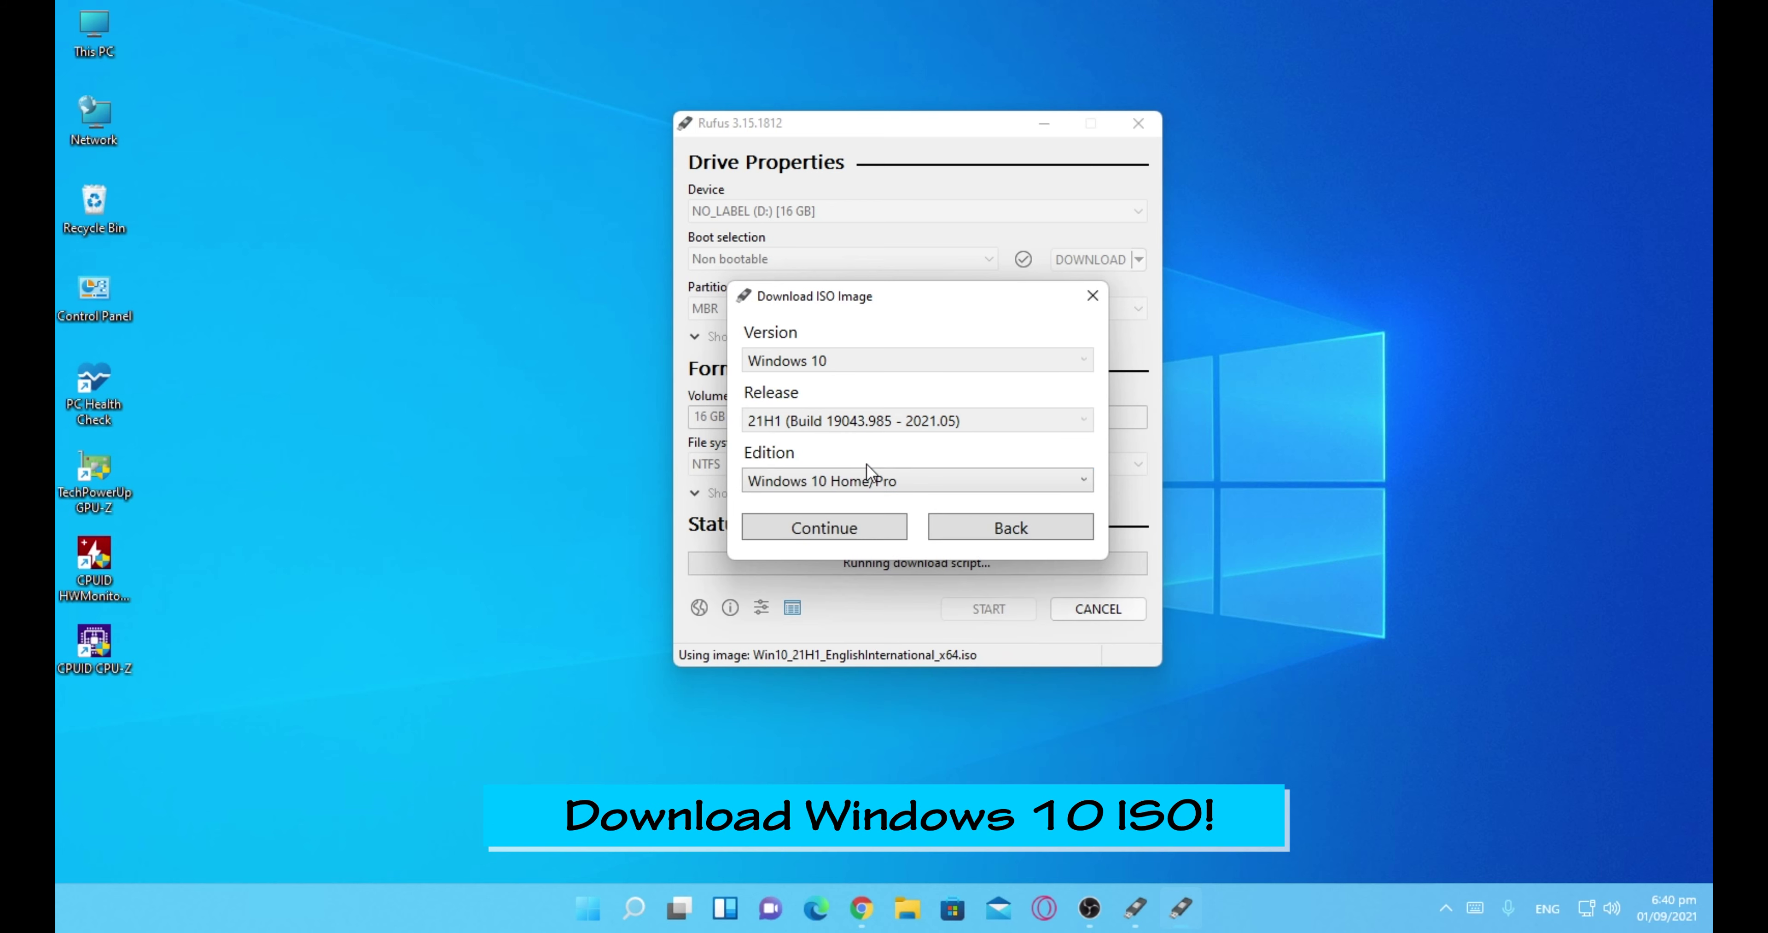
left_click(920, 478)
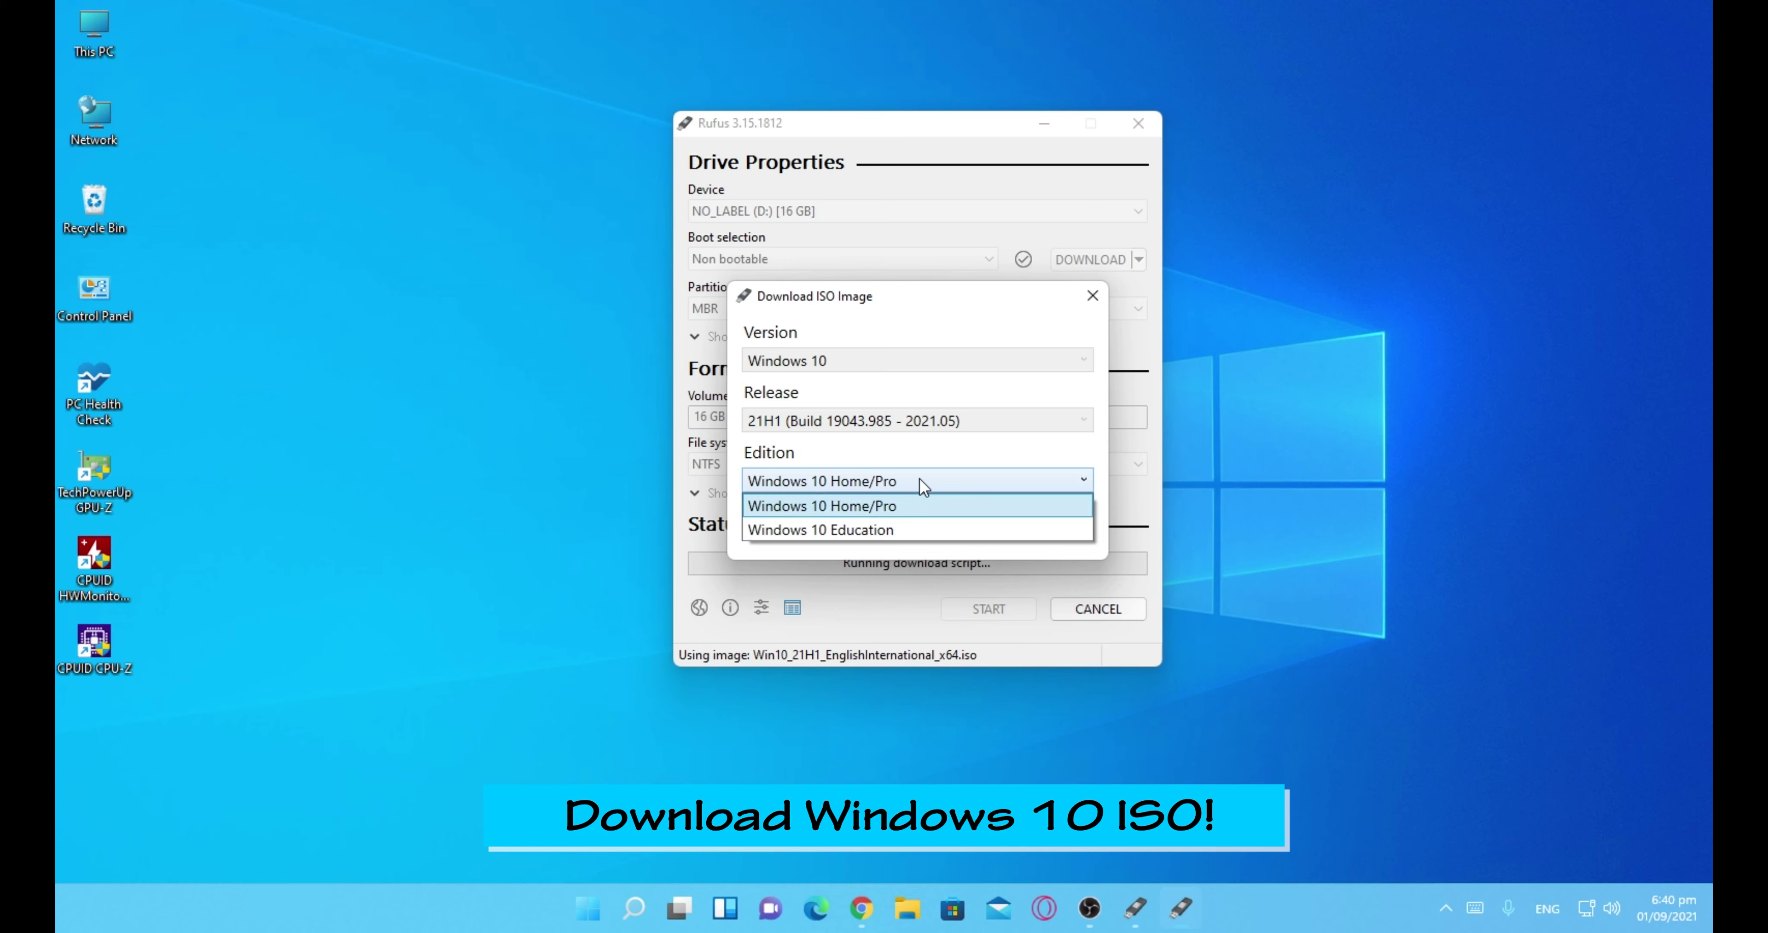
left_click(885, 506)
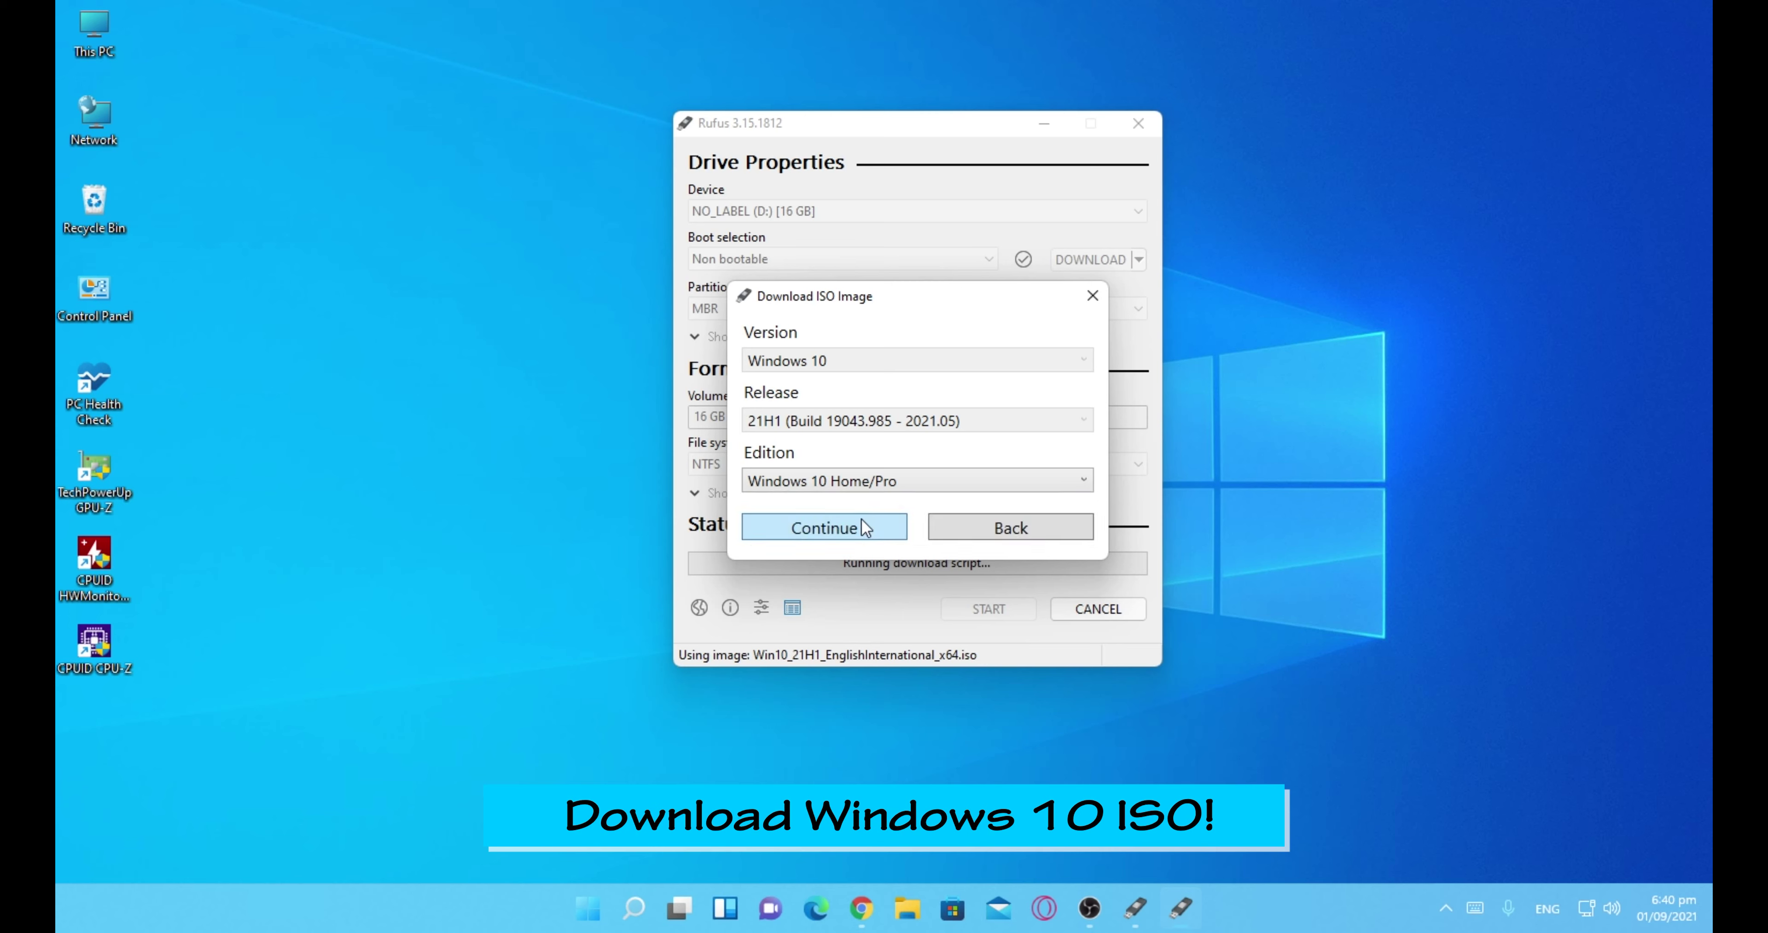
left_click(860, 525)
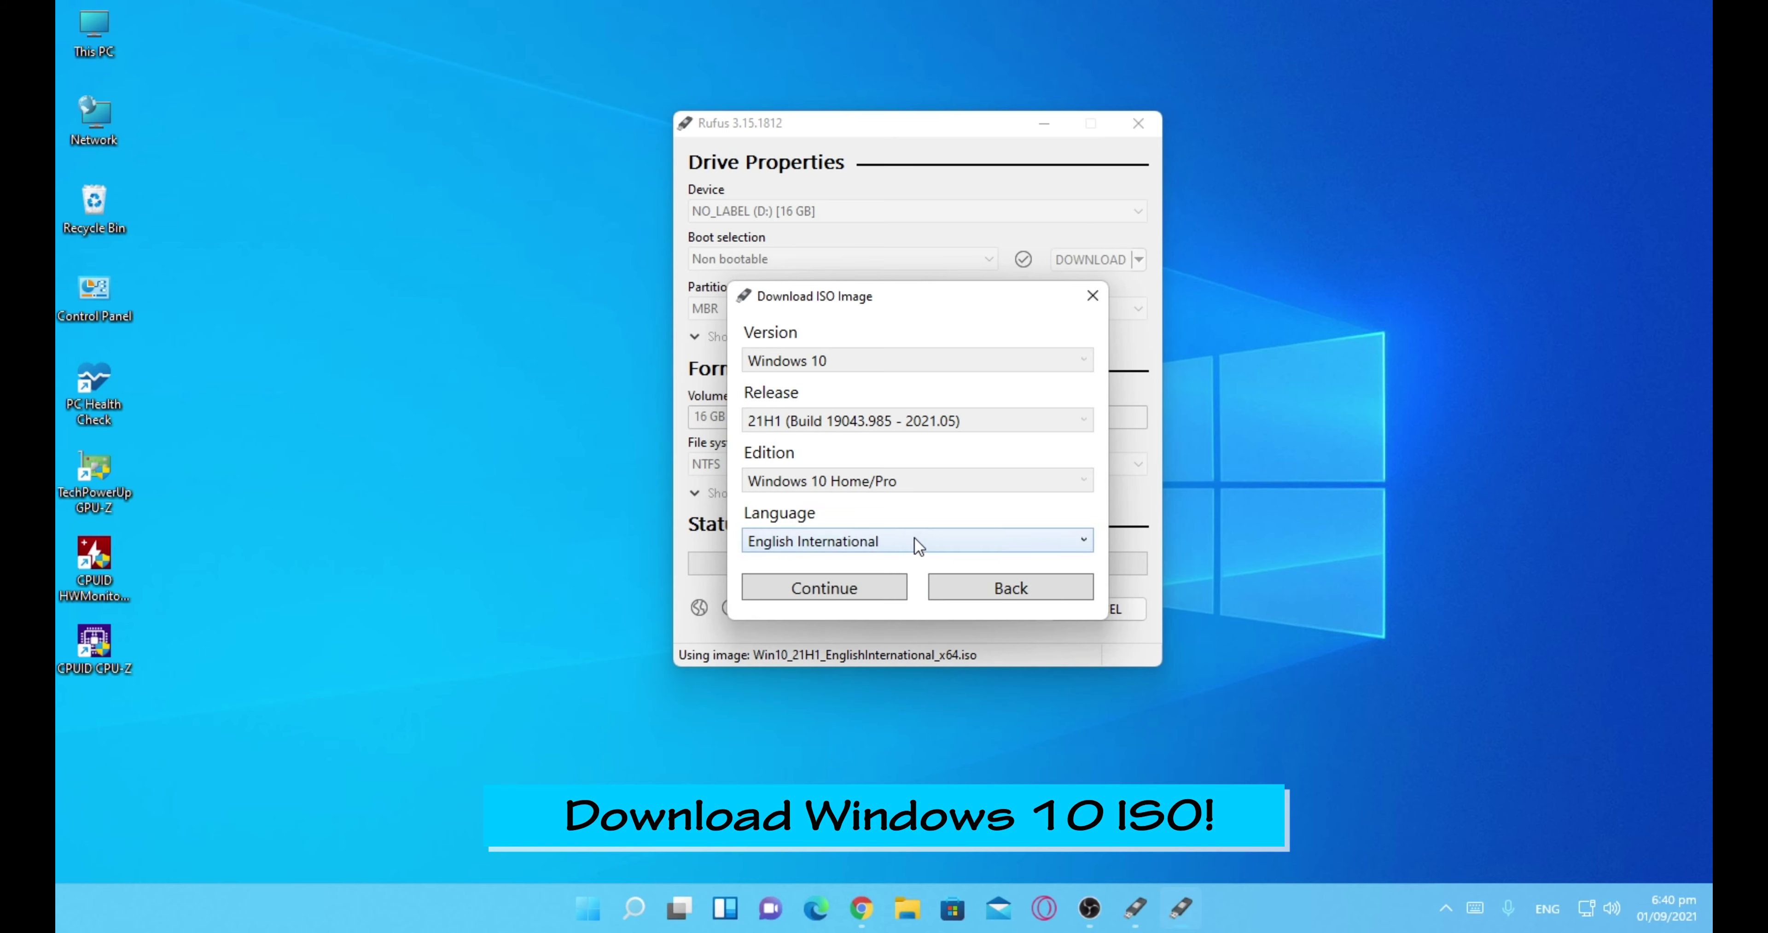
Accept English International as the ISO language and set the architecture to x64.
left_click(855, 591)
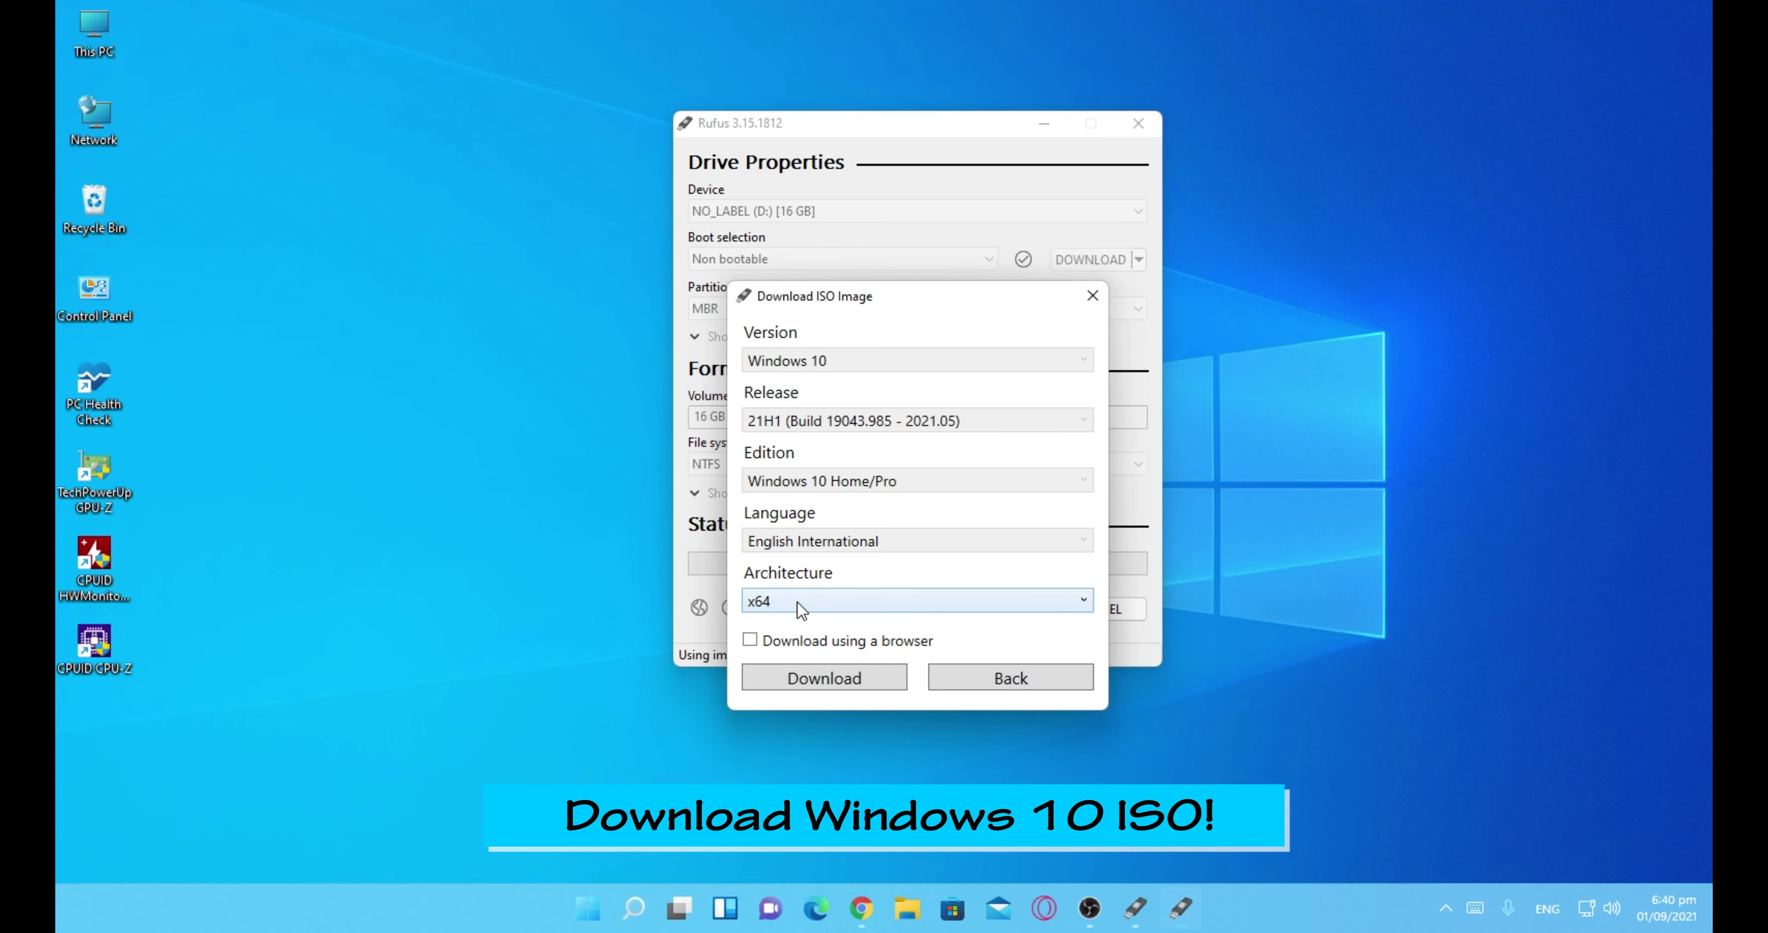
left_click(797, 600)
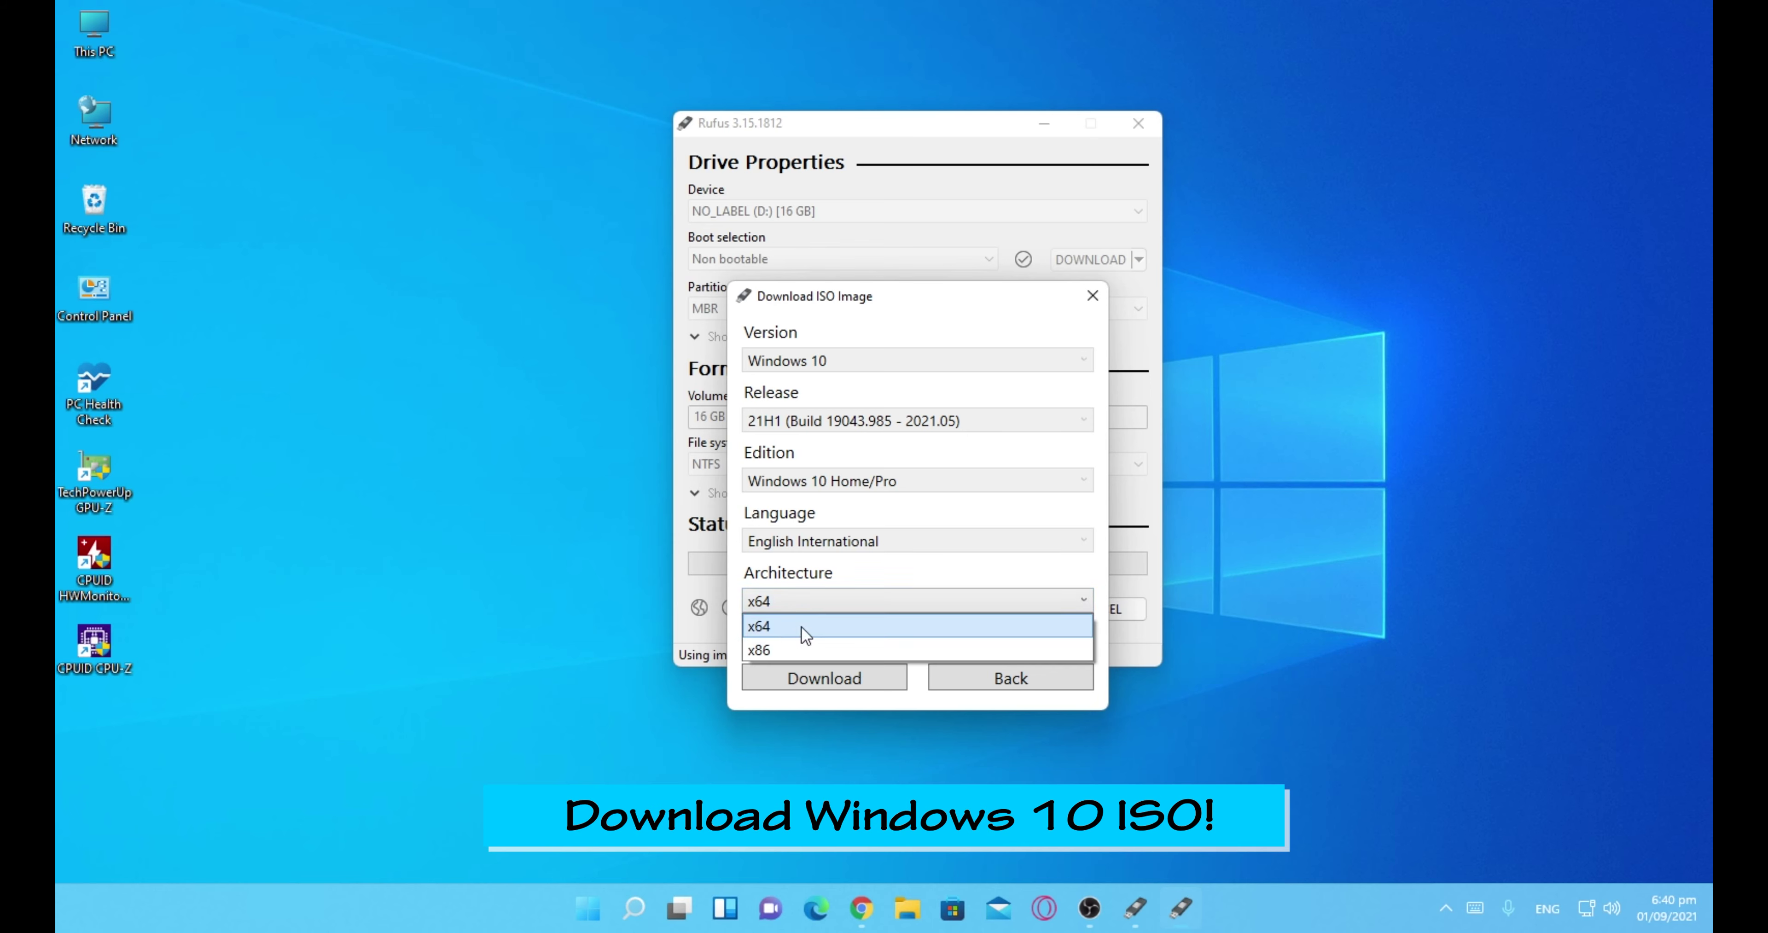
left_click(823, 628)
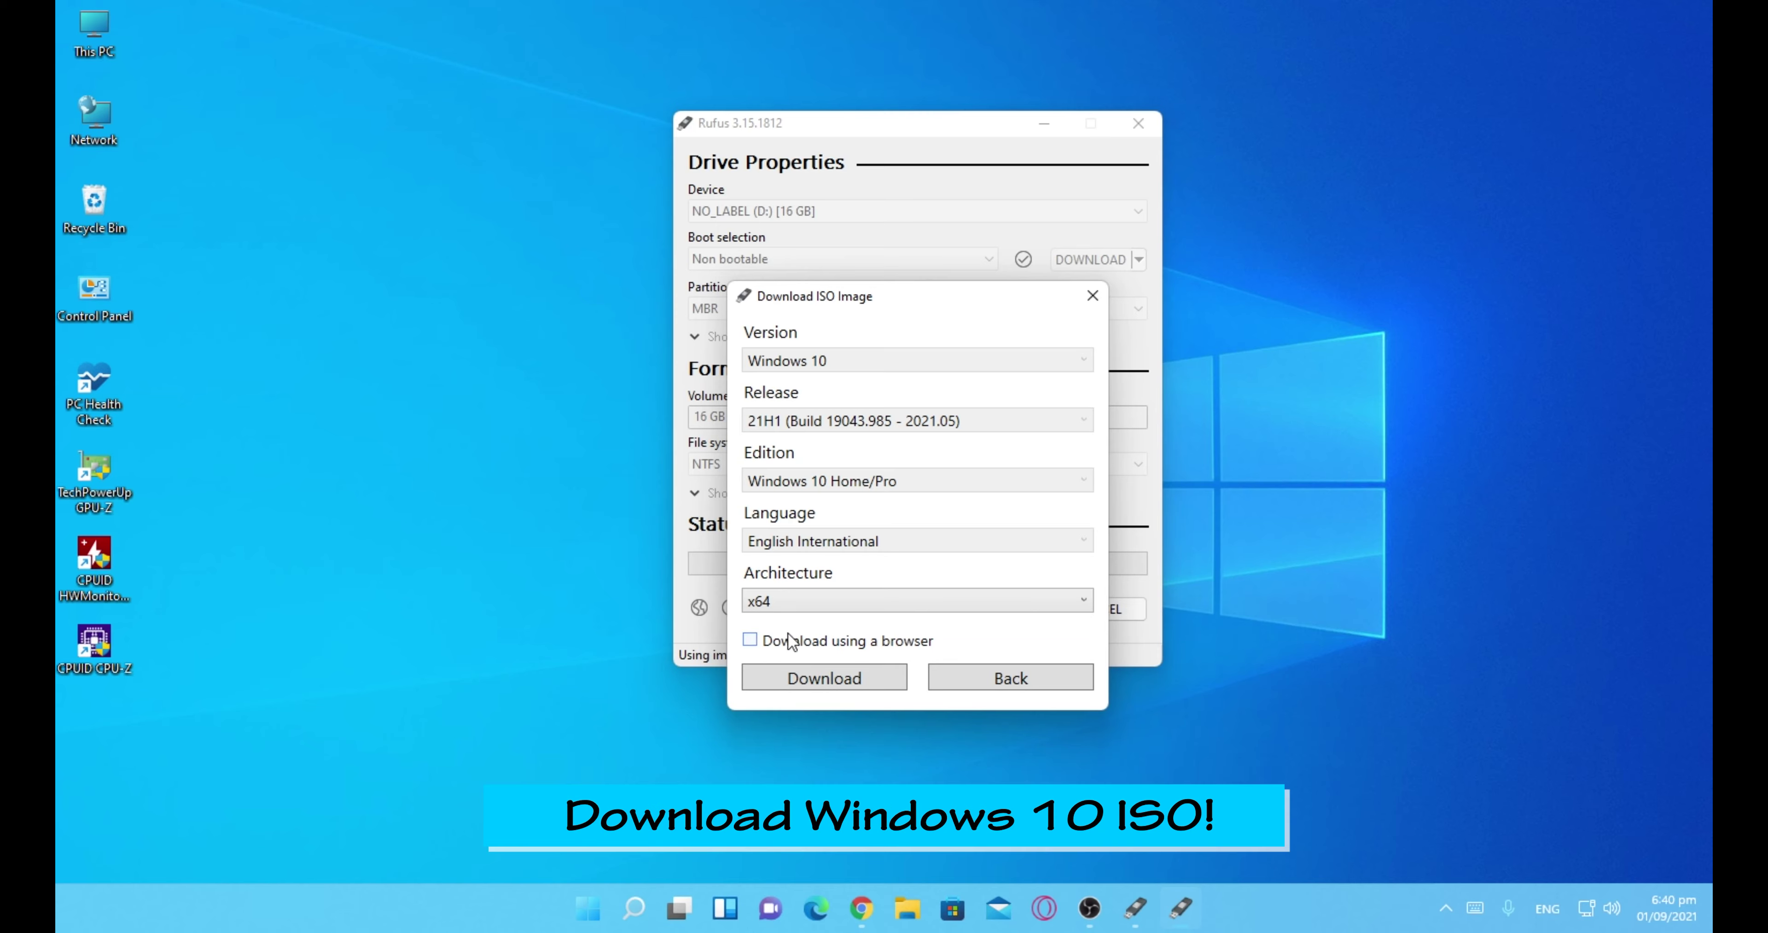
Start downloading the Windows 10 ISO using a browser, and cancel the running transfer.
left_click(751, 641)
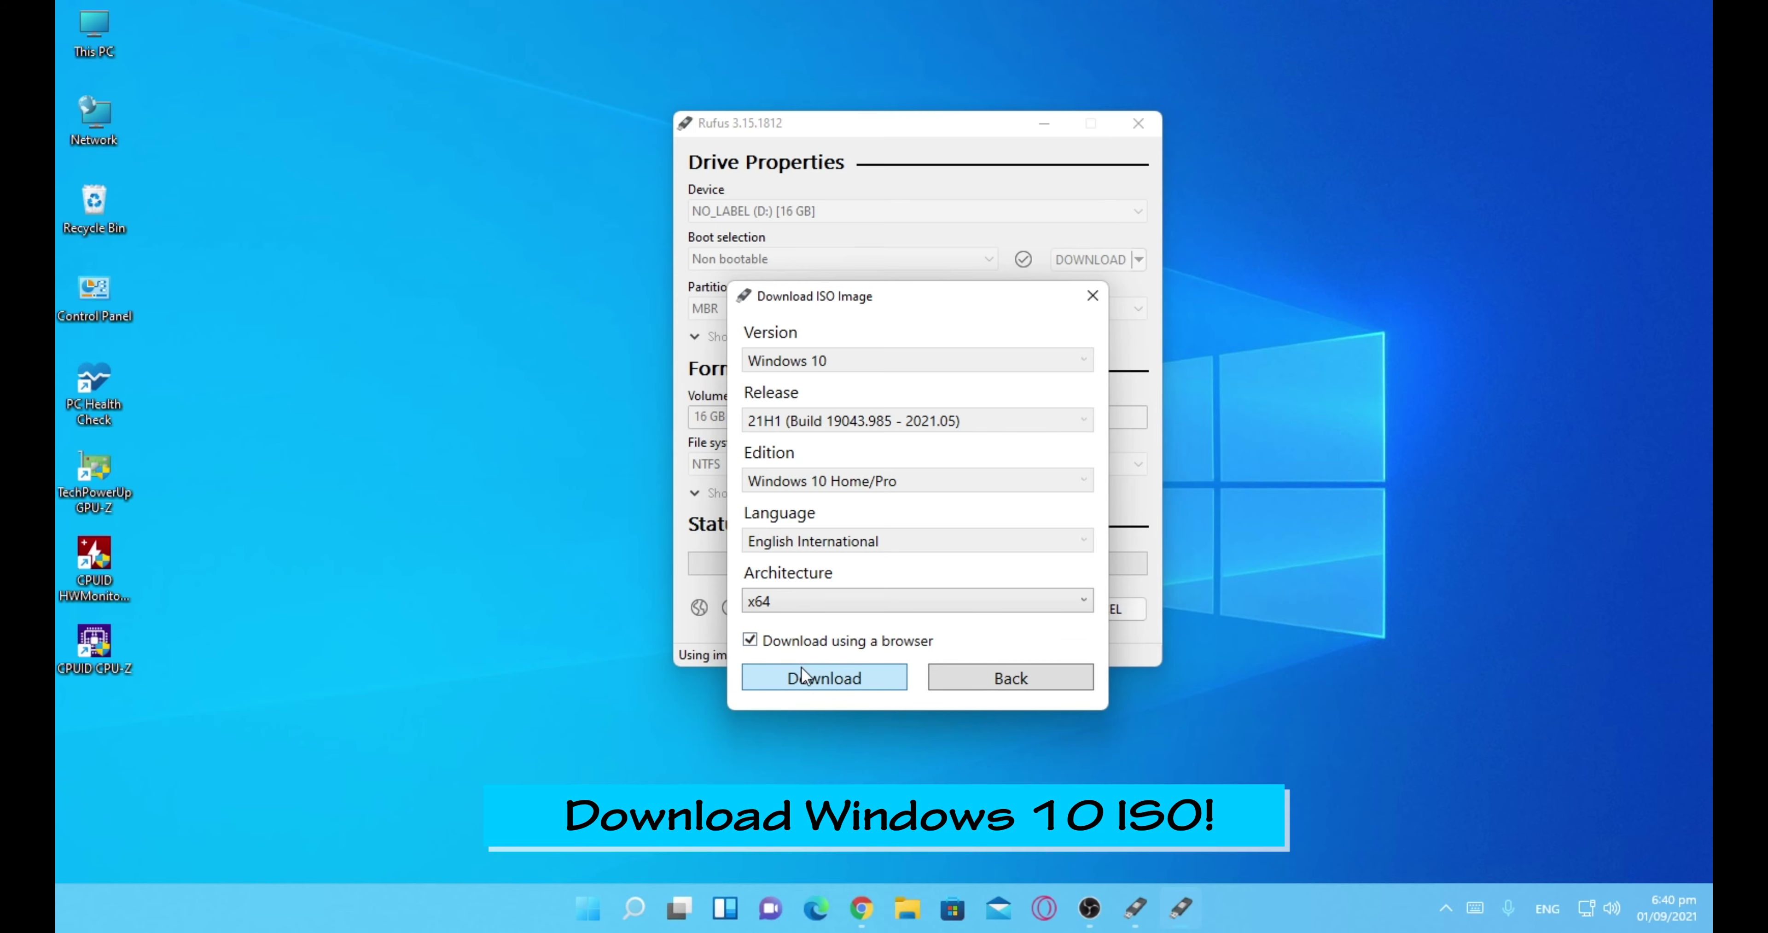
left_click(820, 675)
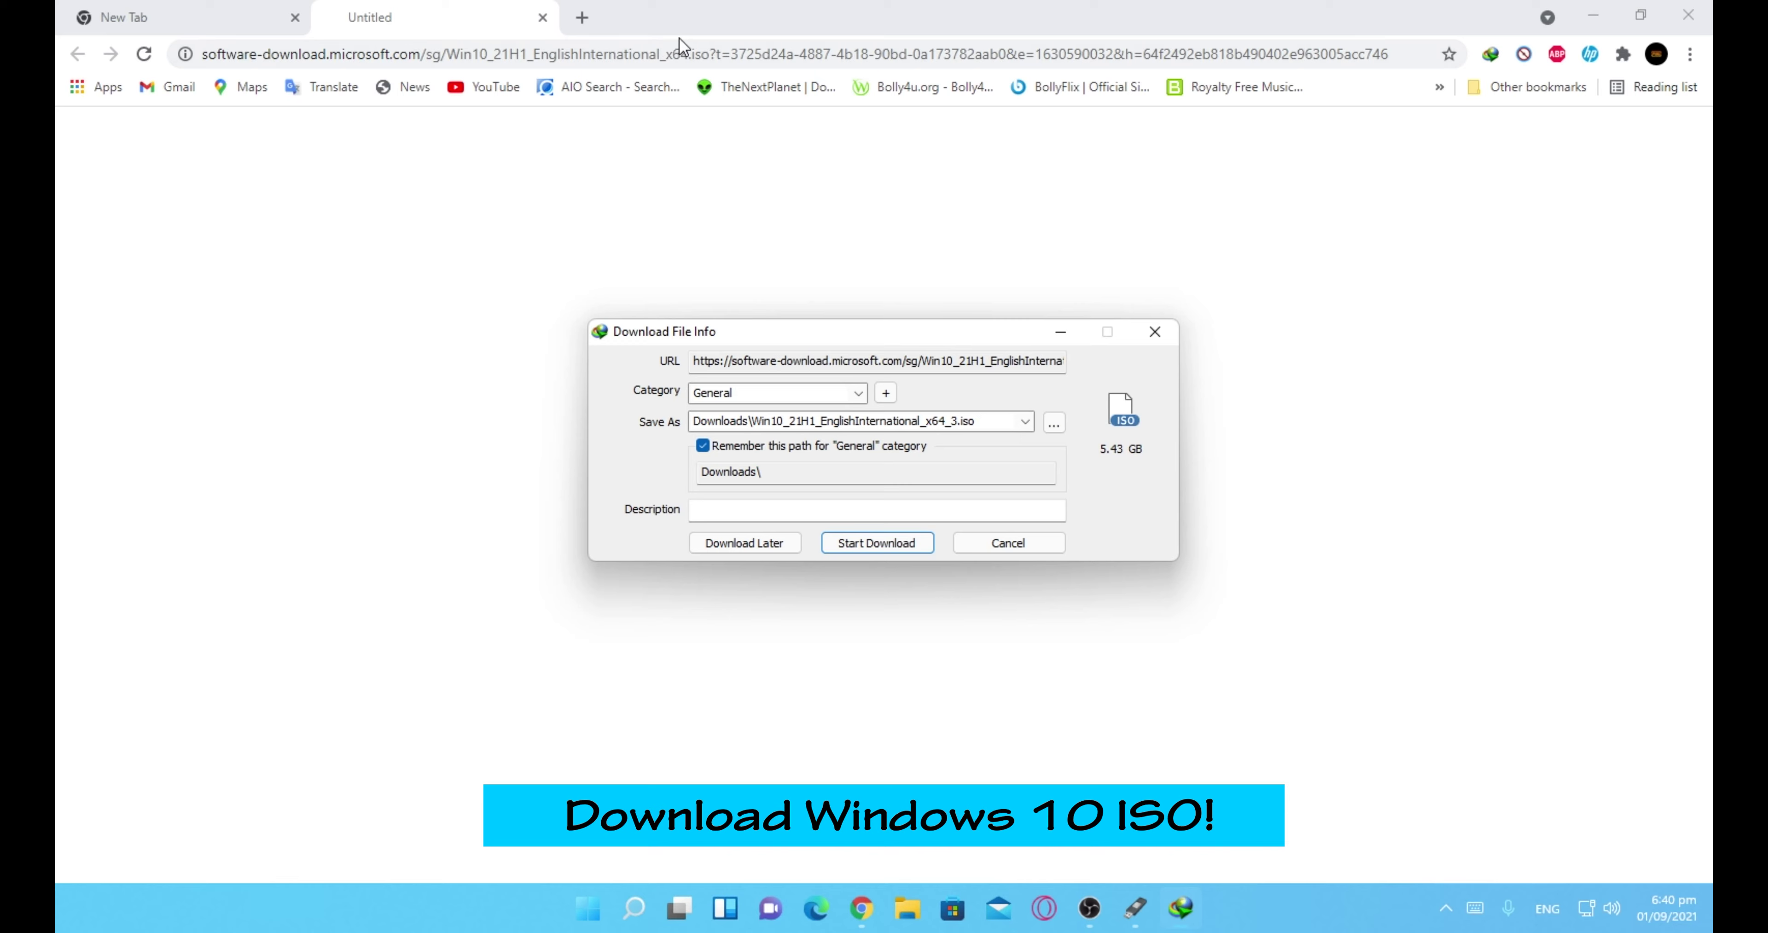
left_click(868, 541)
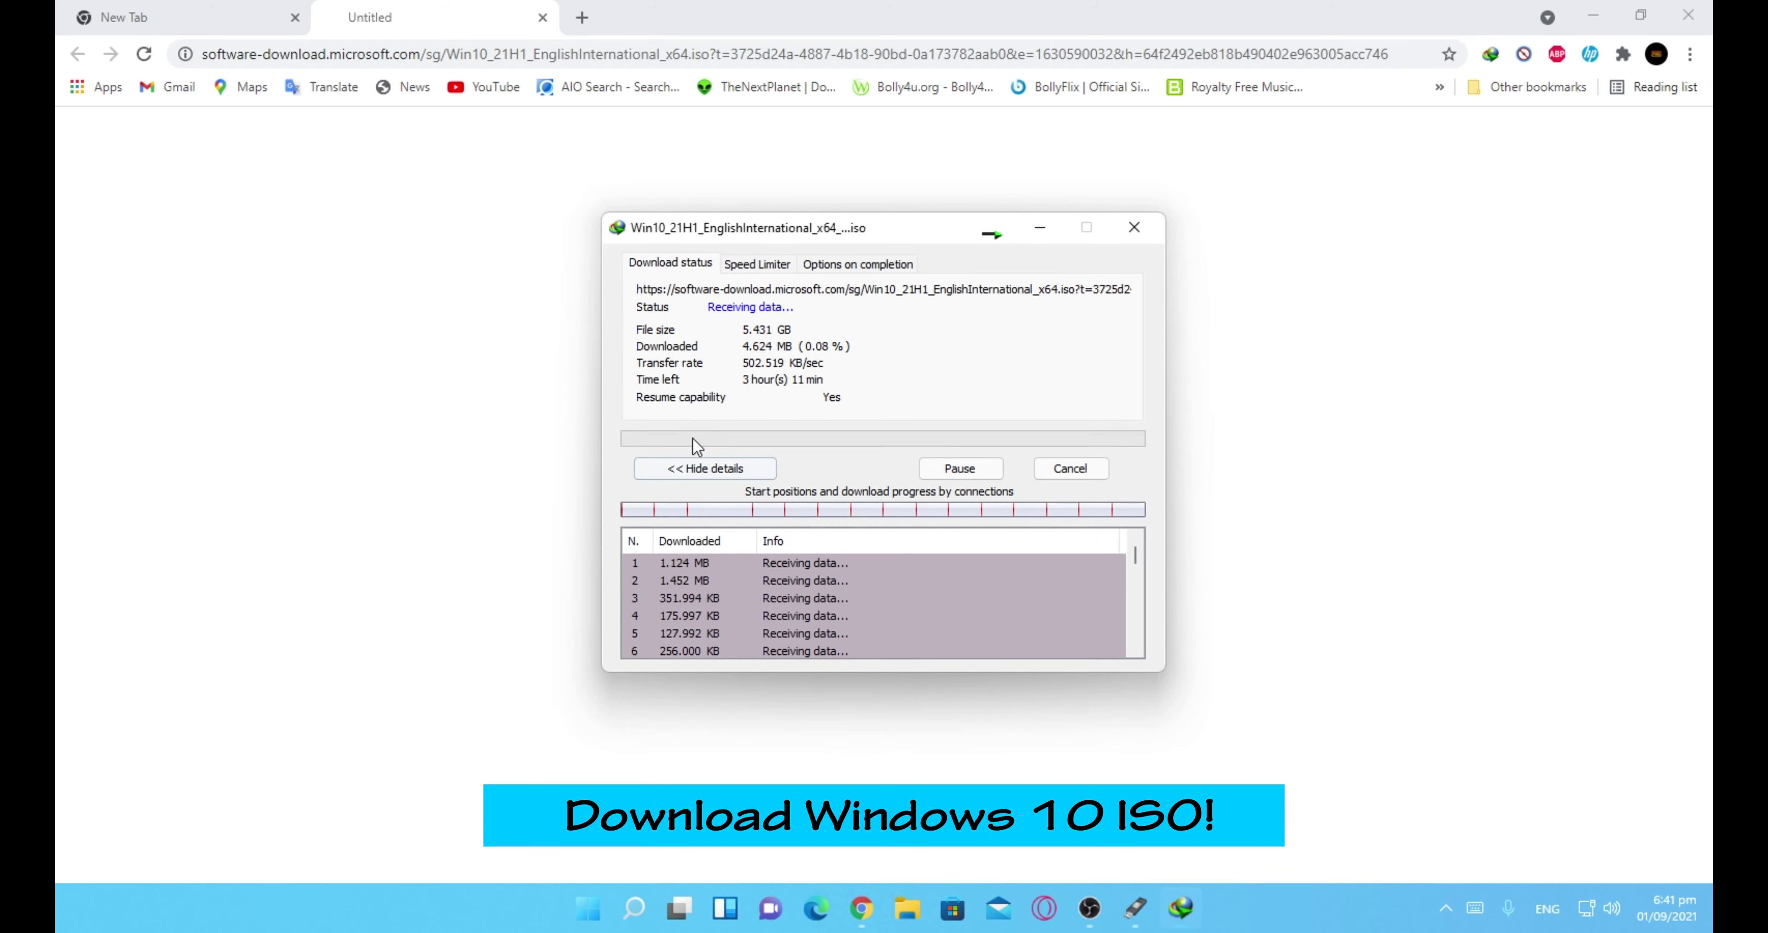
left_click(1068, 472)
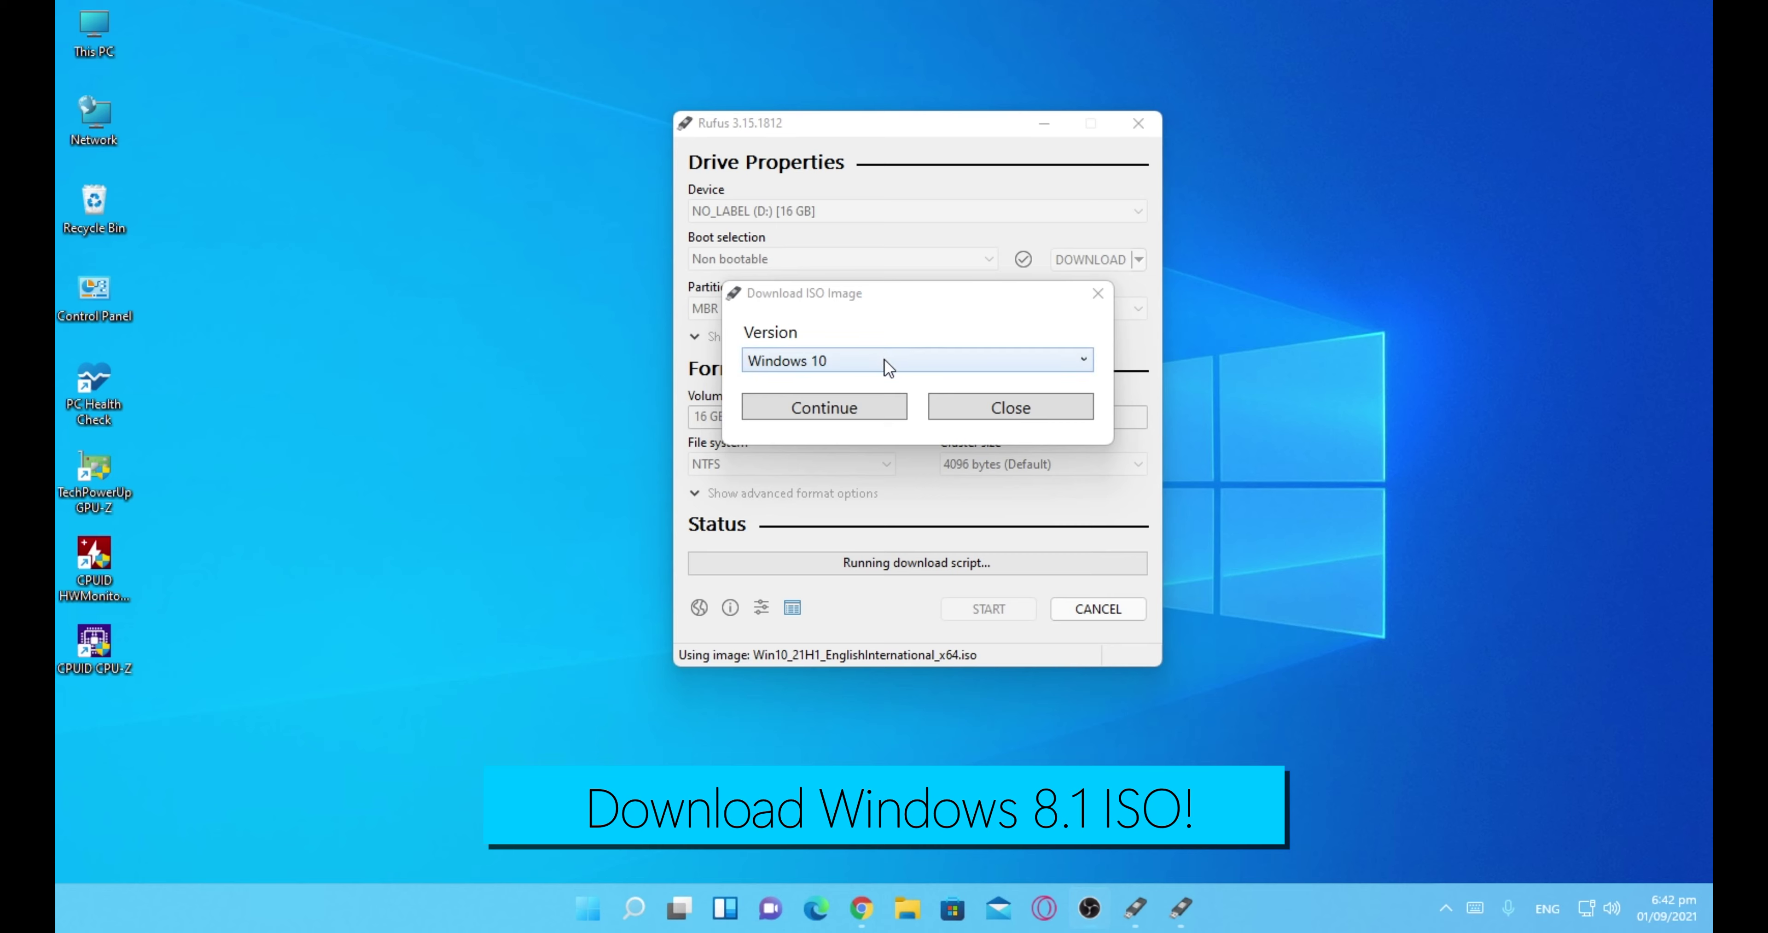
Set the ISO version to Windows 8.1 and accept release Update 3 (build 9600).
left_click(901, 357)
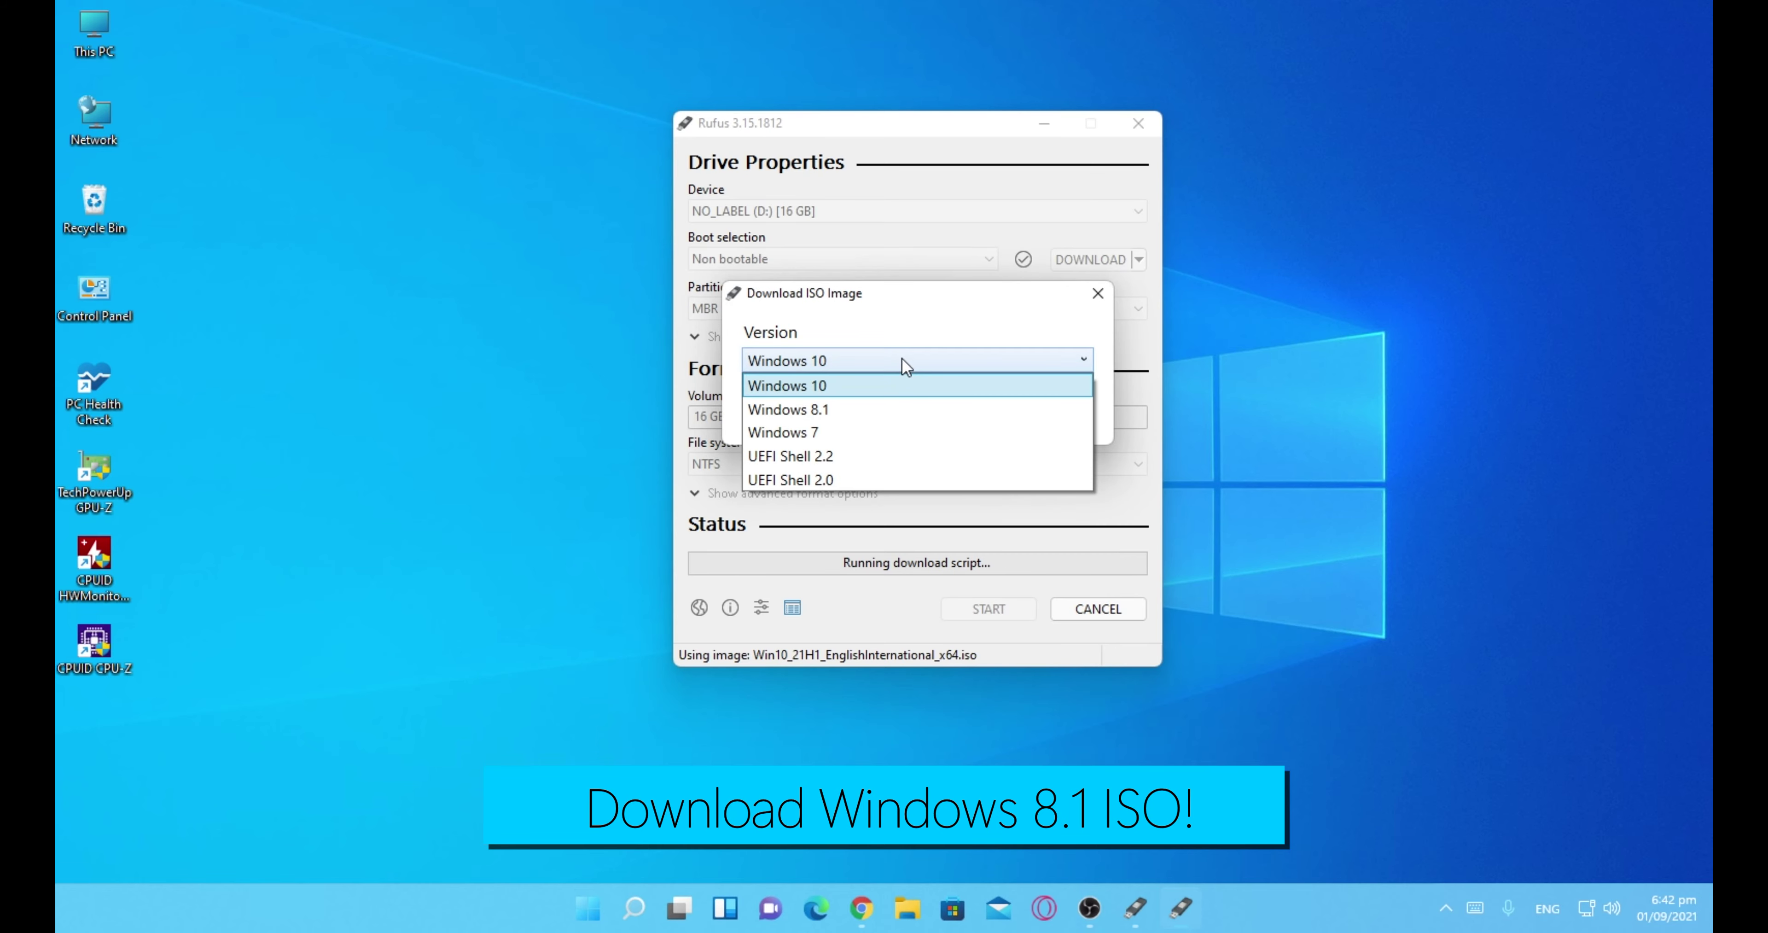
left_click(808, 409)
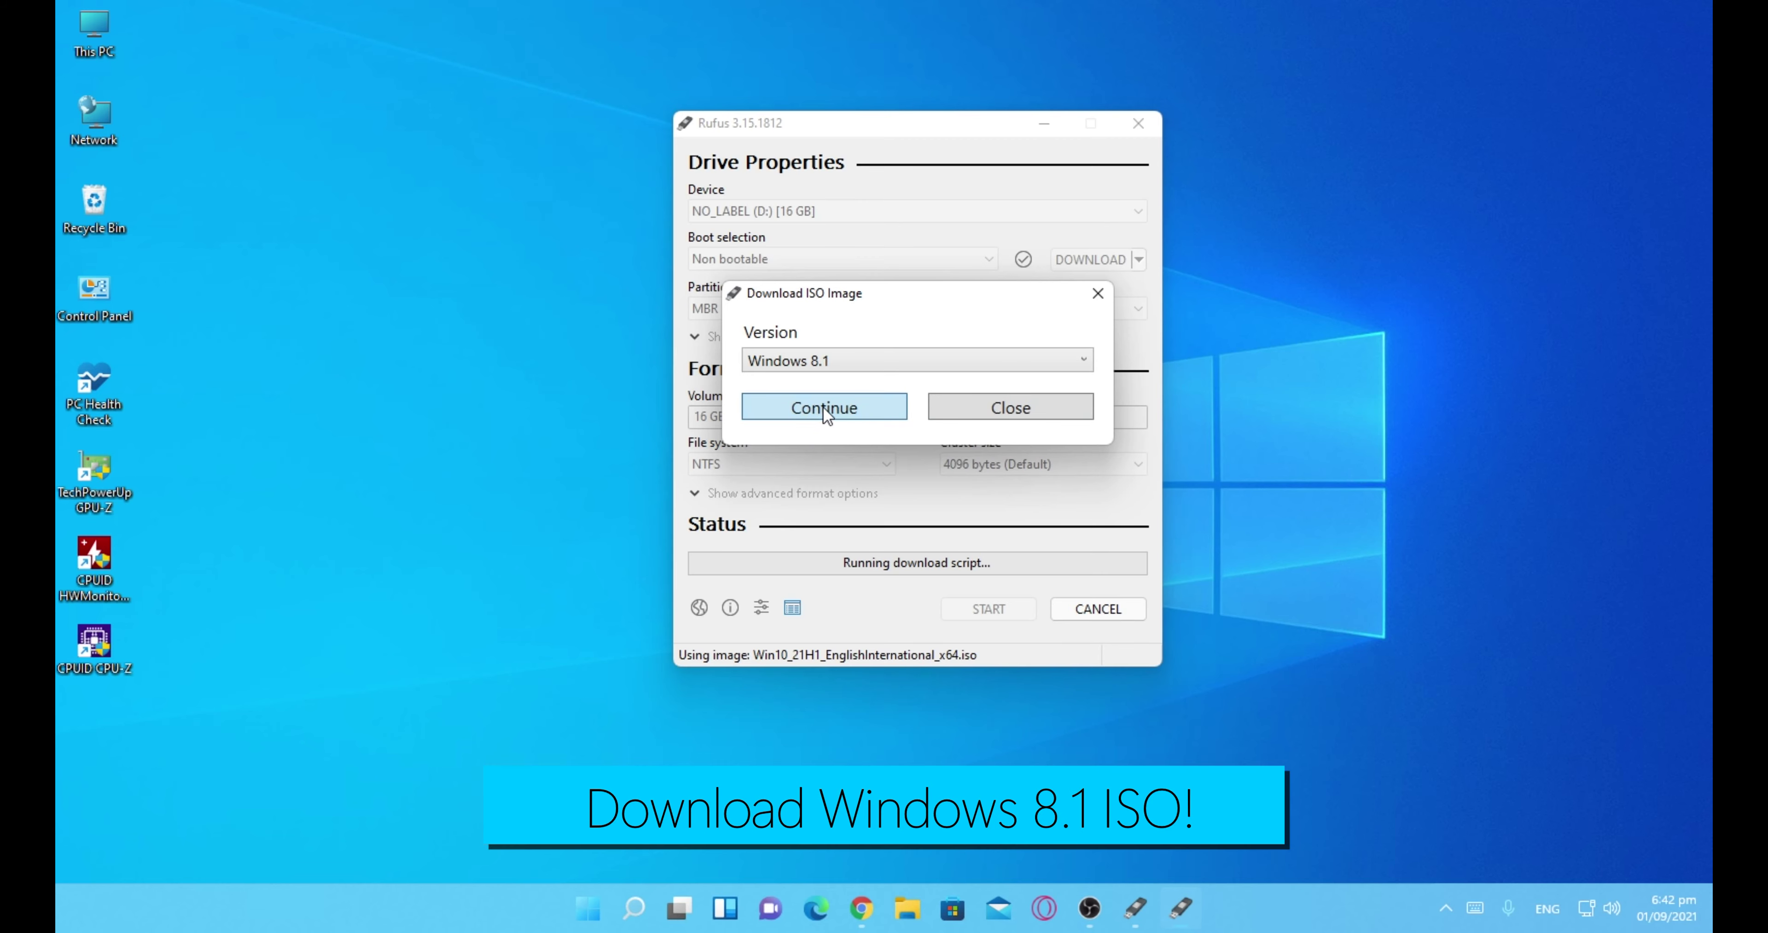
left_click(822, 407)
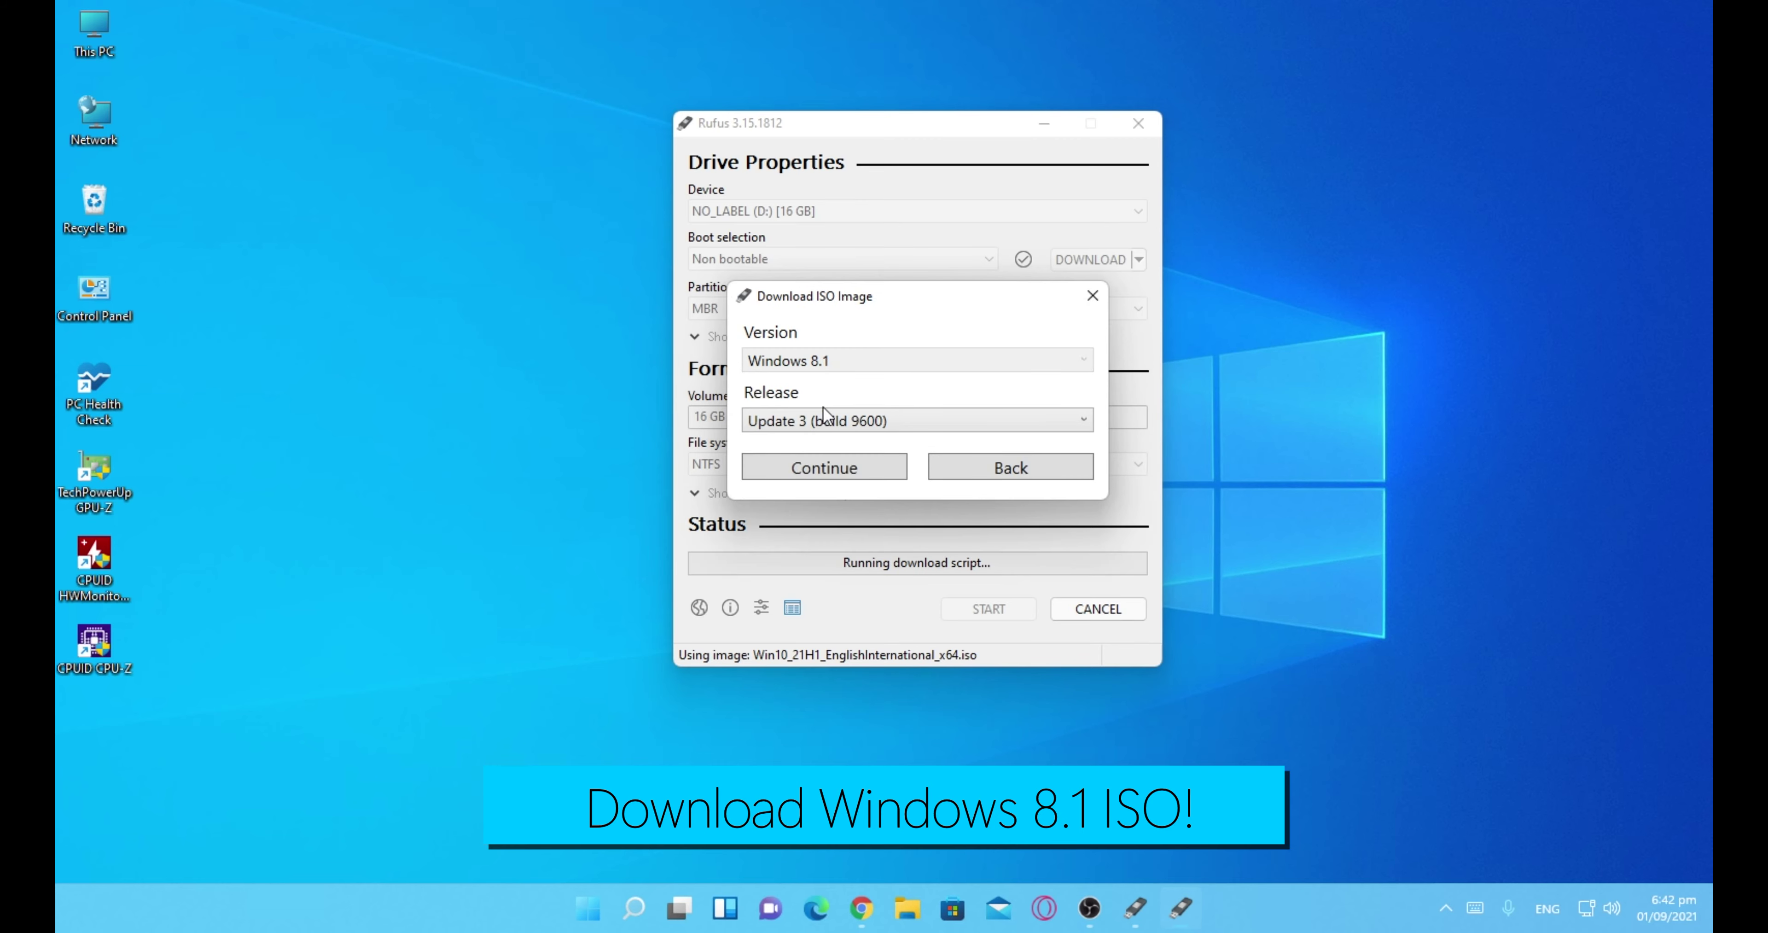
left_click(877, 418)
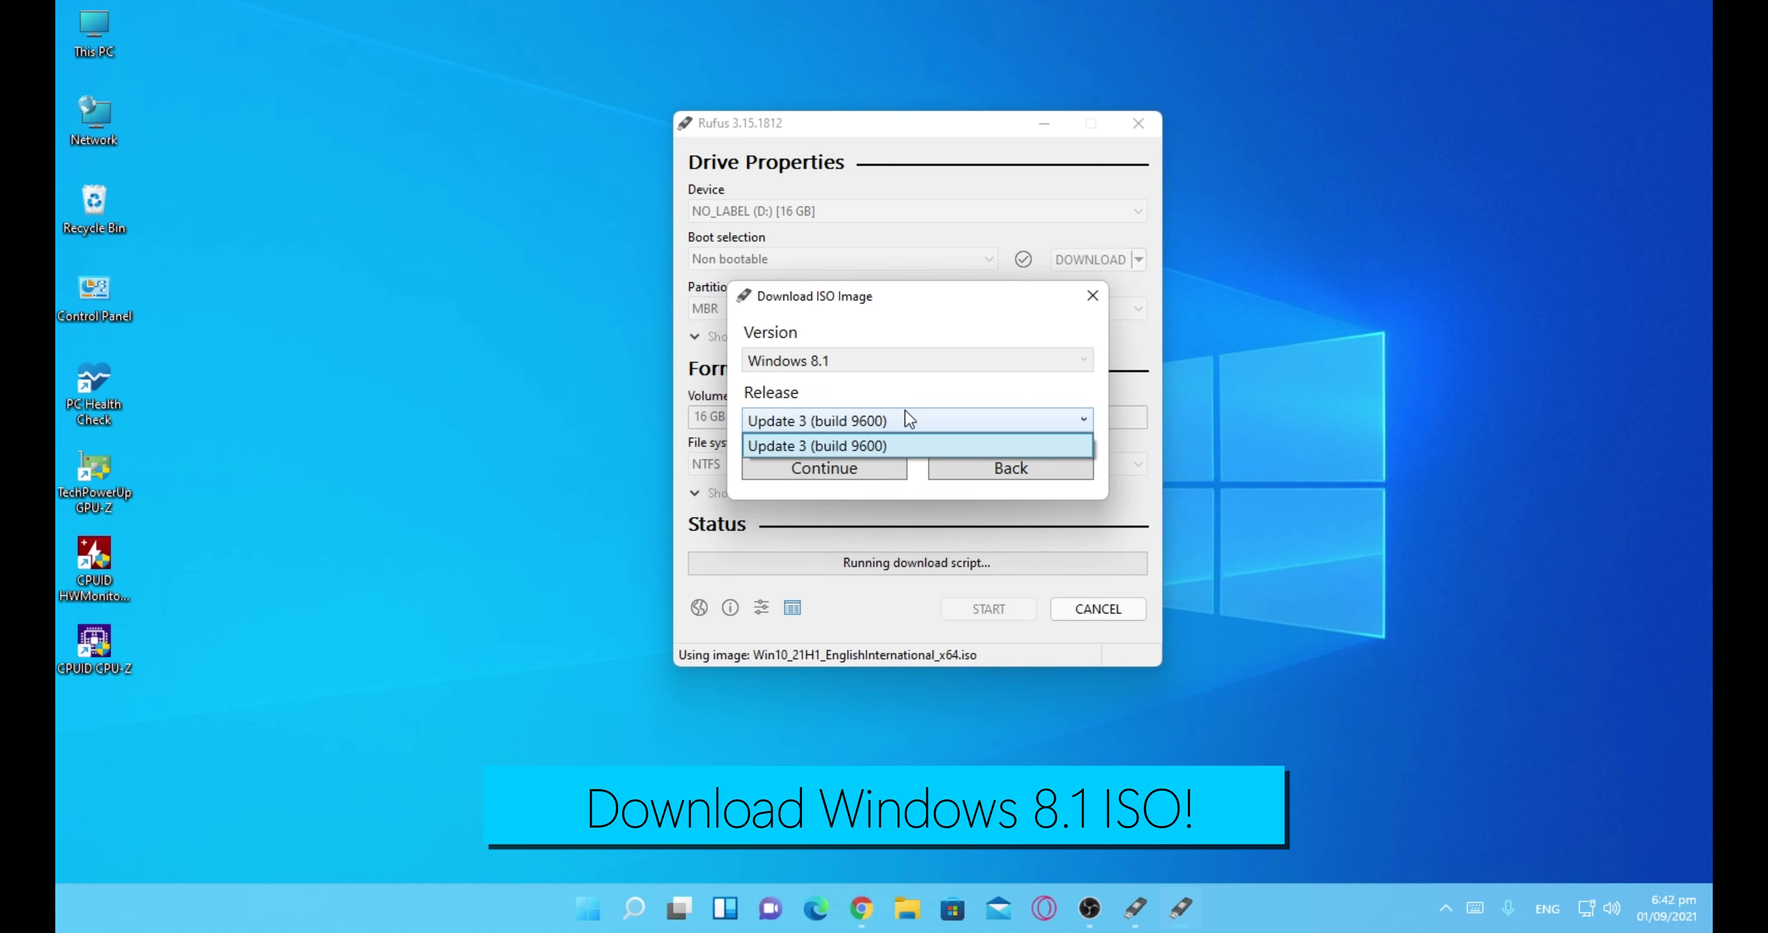
left_click(860, 424)
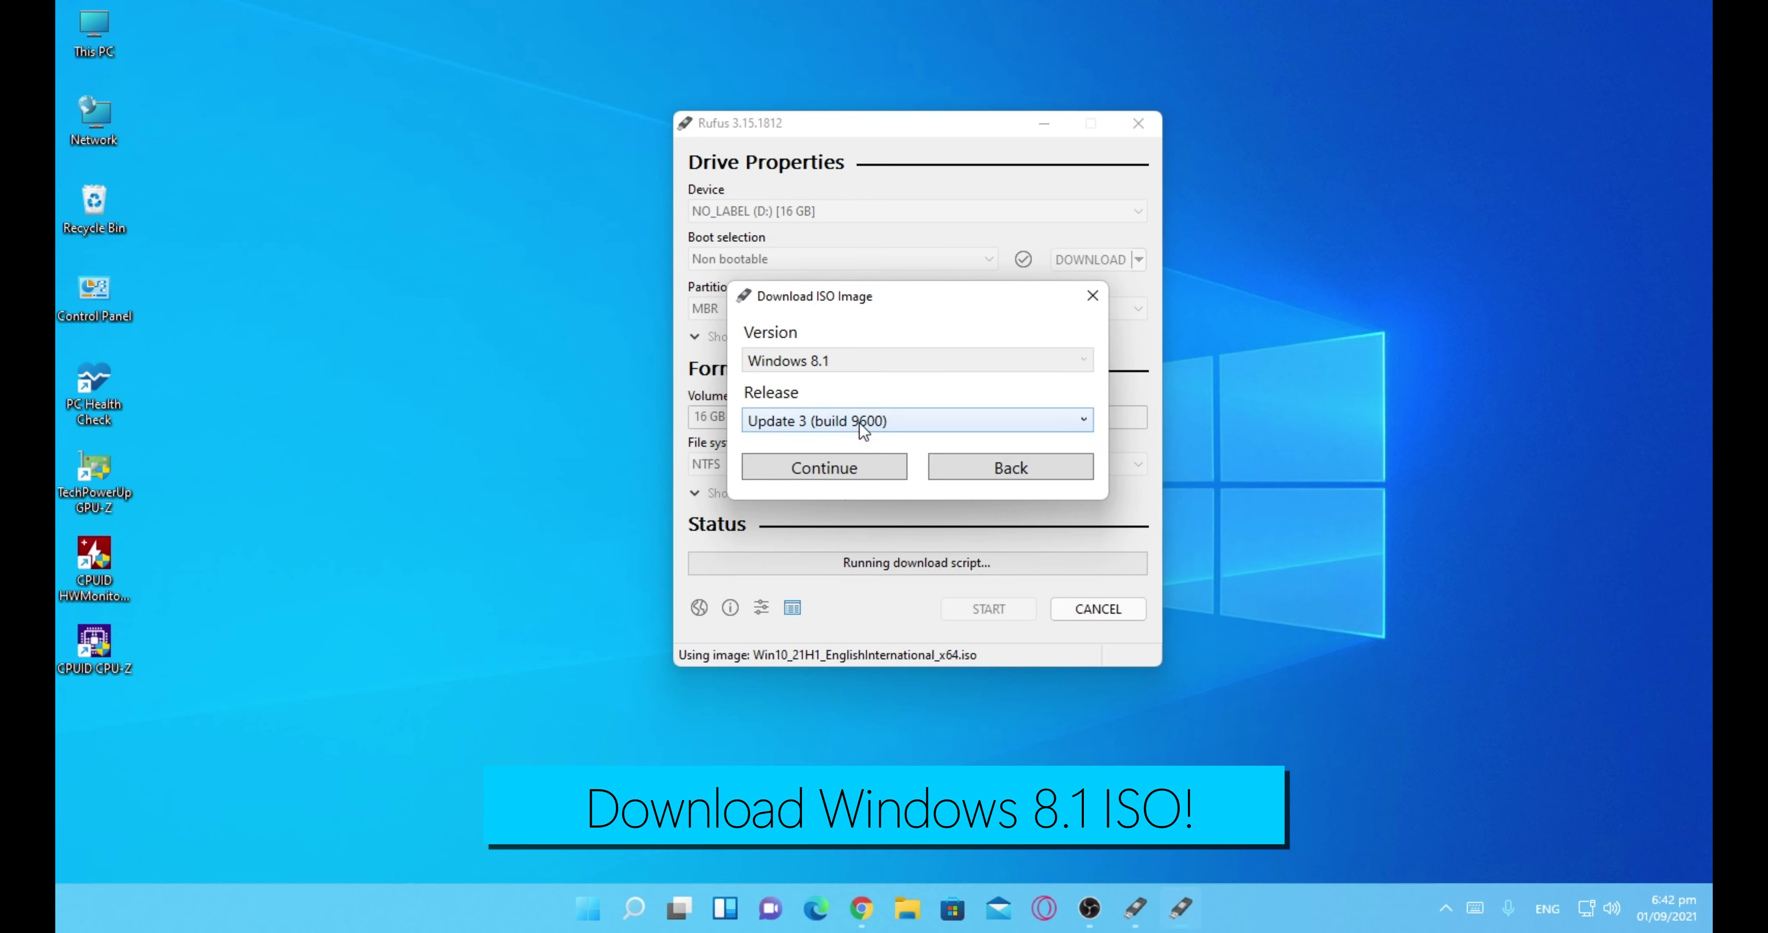
left_click(827, 468)
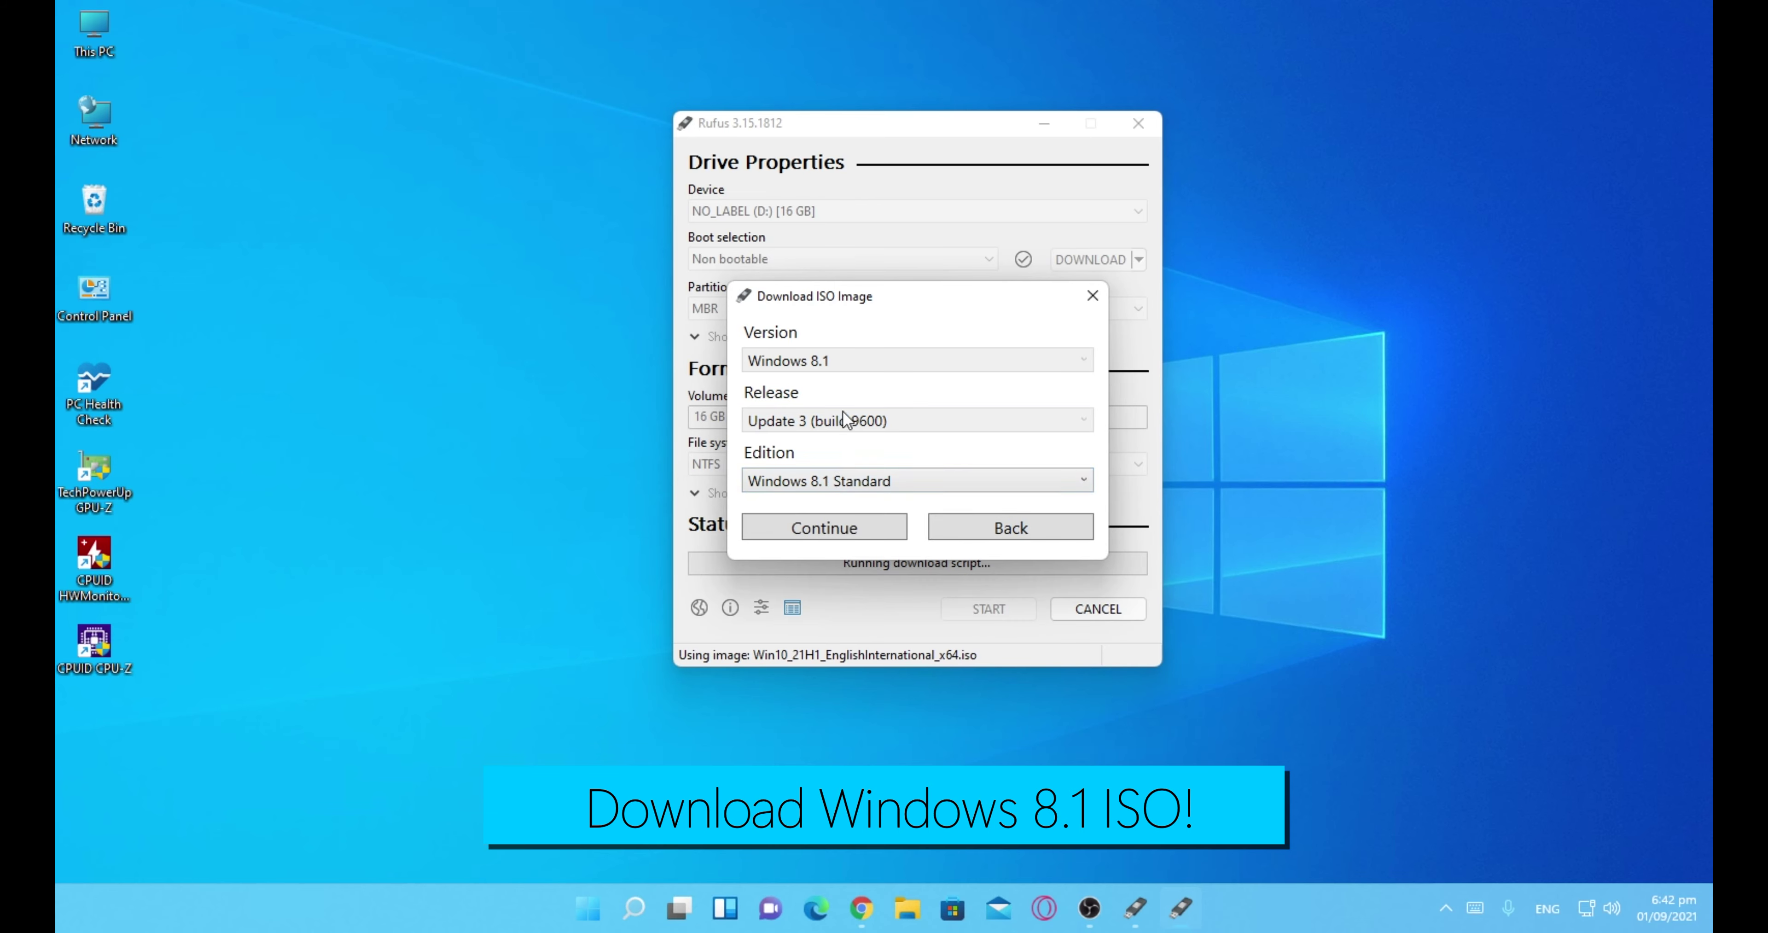
Choose the Windows 8.1 Standard edition and continue to the language choice.
left_click(809, 485)
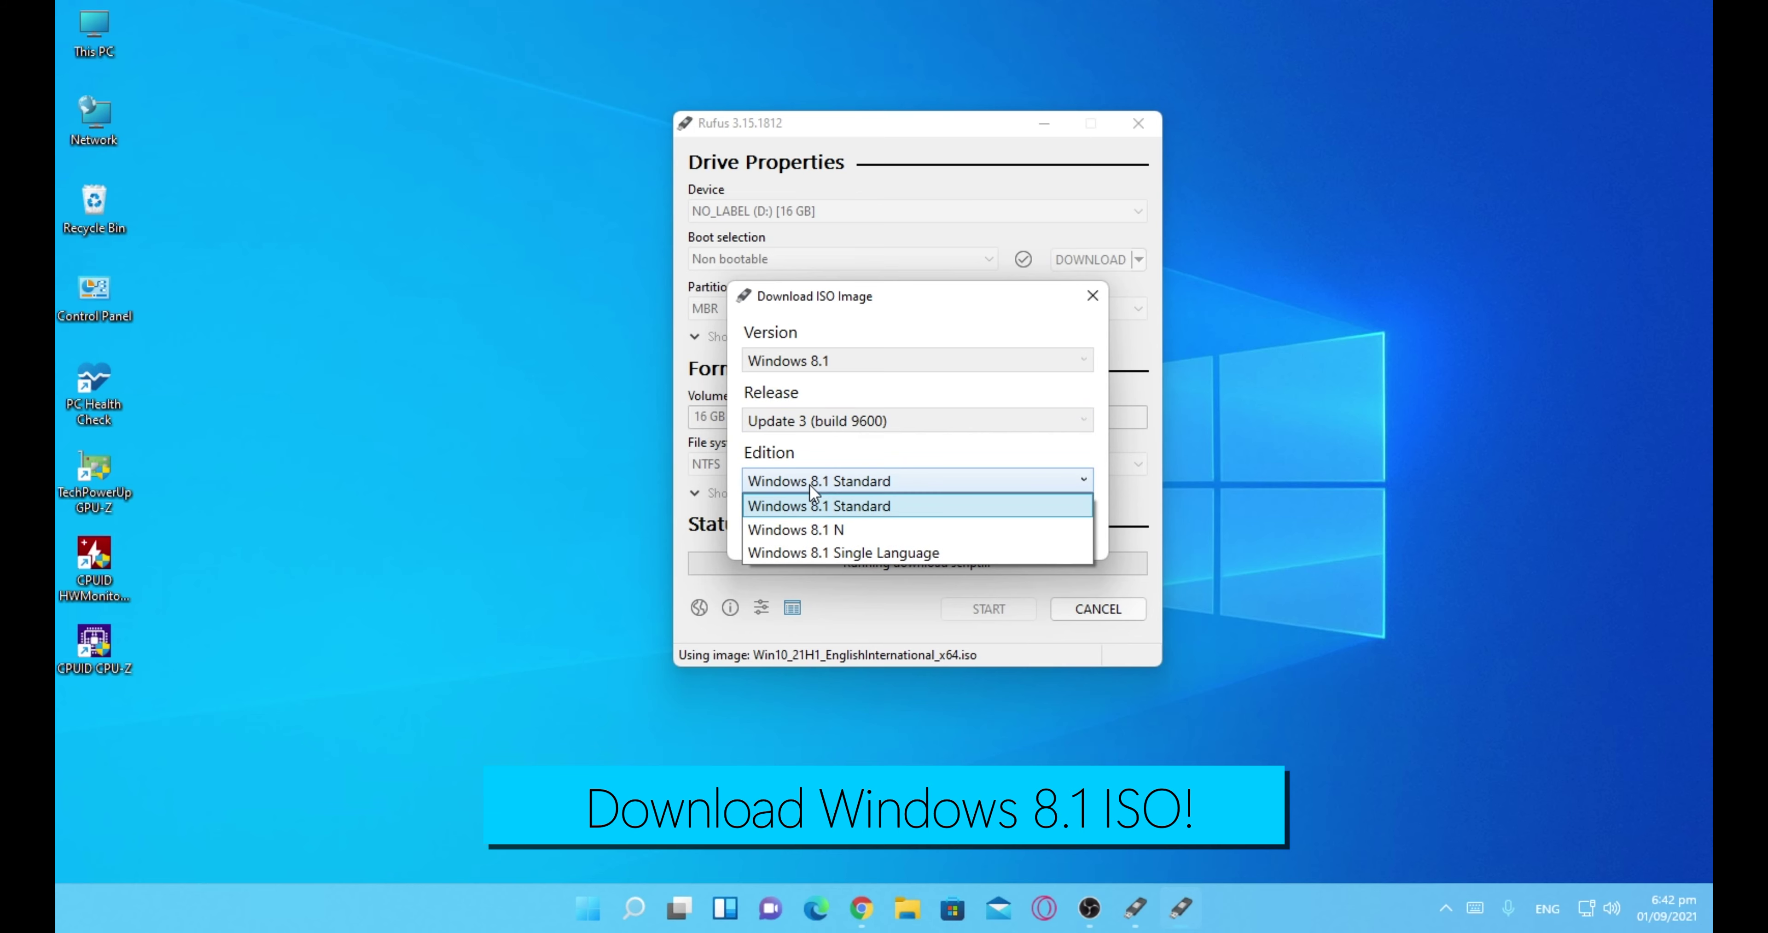
left_click(863, 504)
left_click(827, 527)
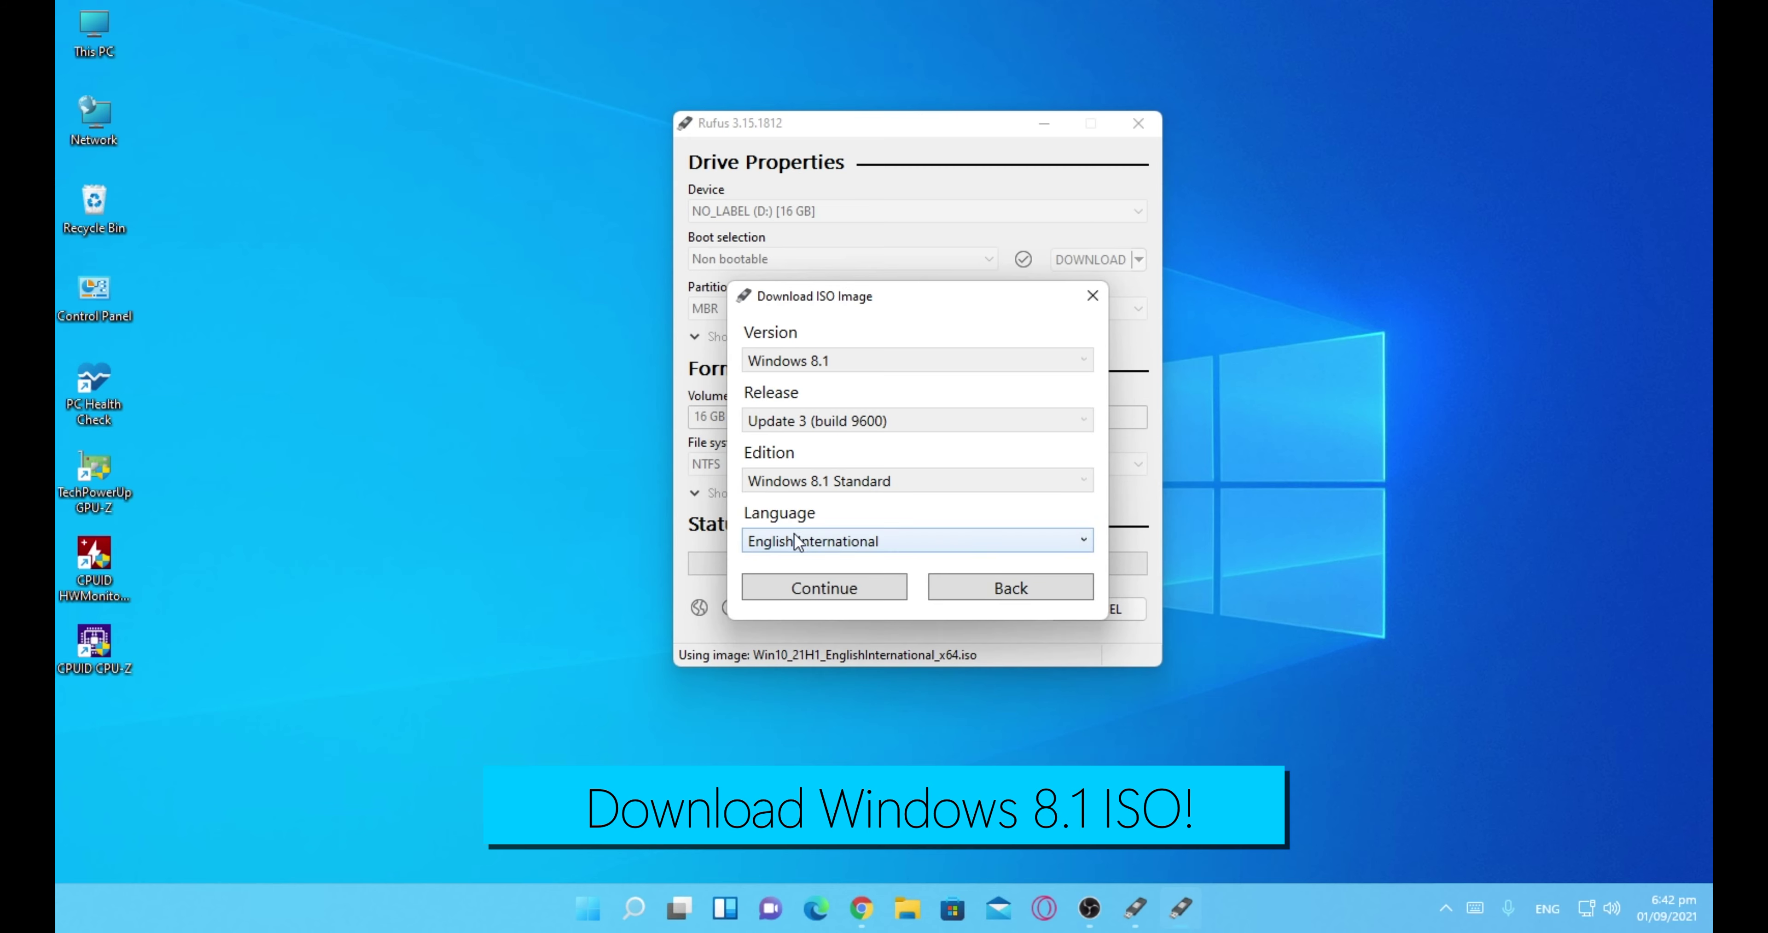
Accept English International as the Windows 8.1 ISO language and set the architecture to x64.
left_click(825, 584)
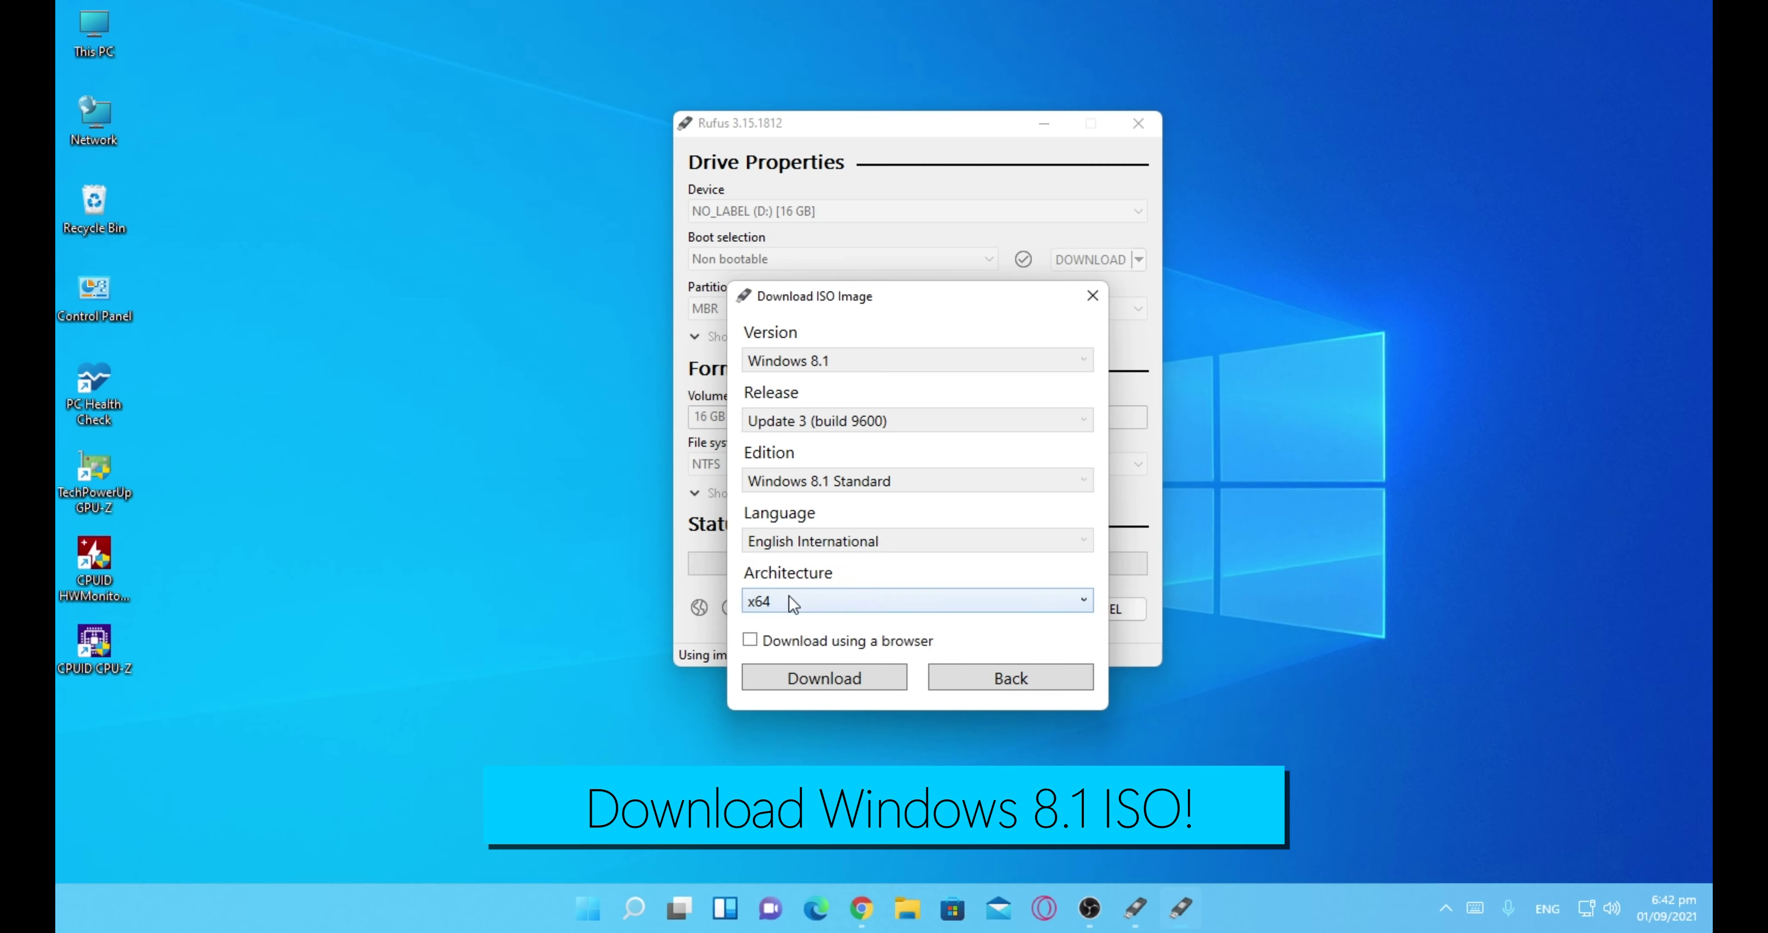
left_click(791, 598)
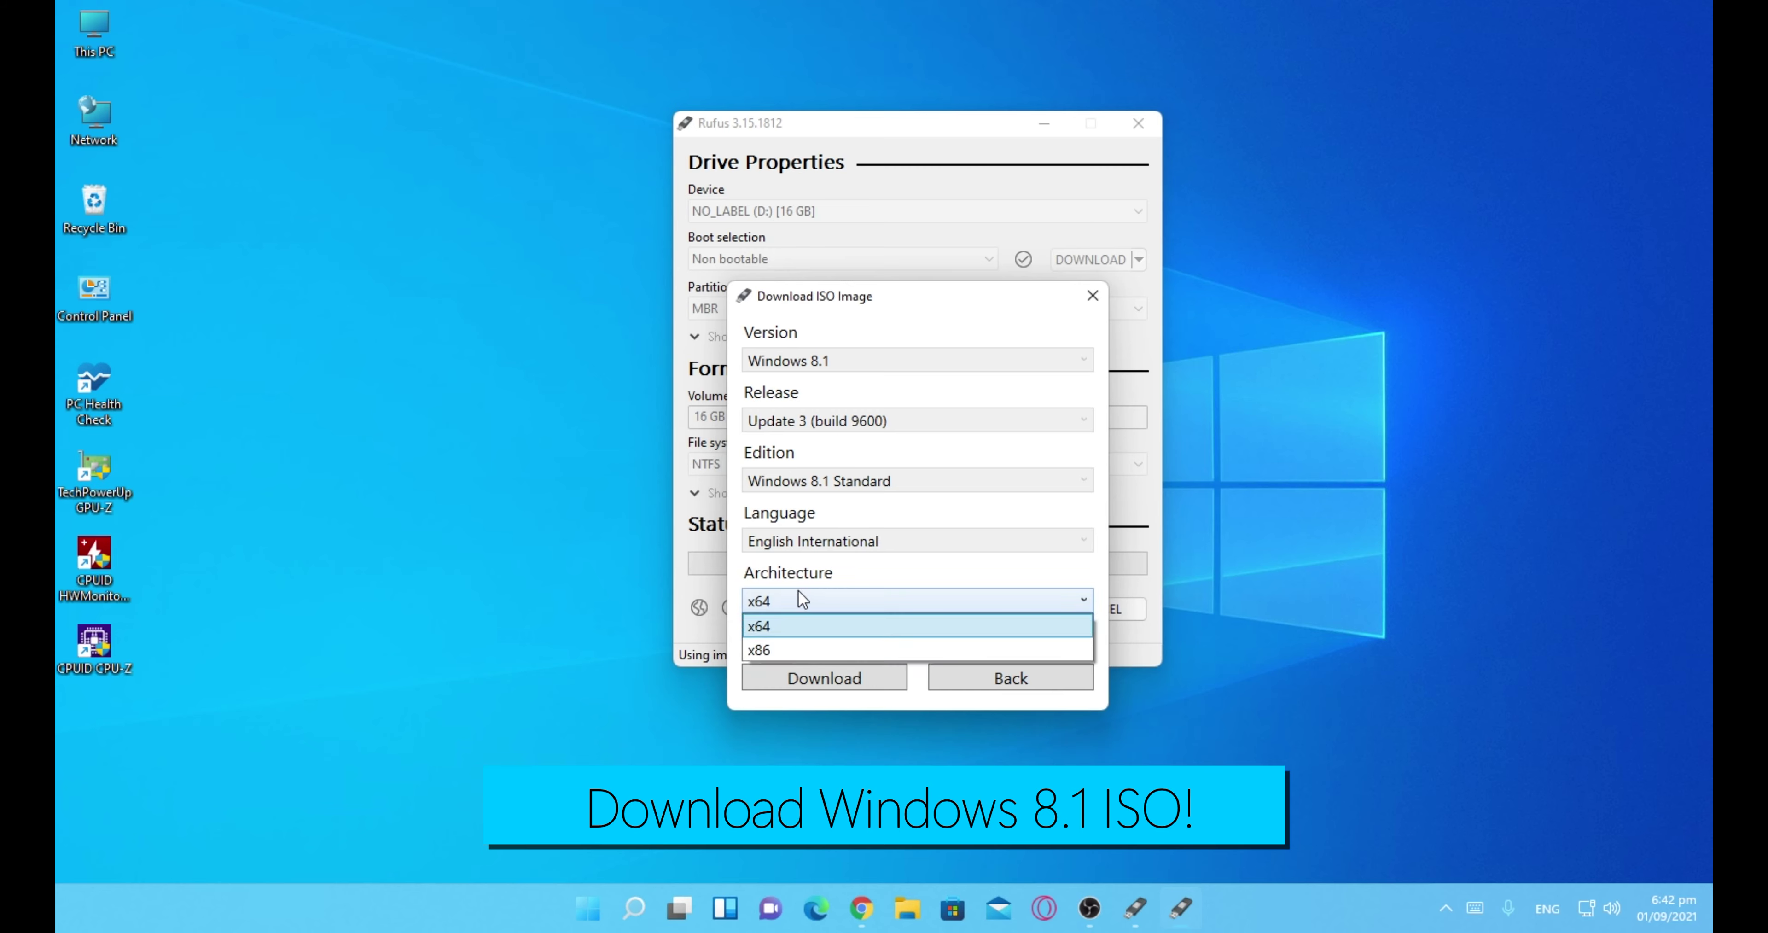
left_click(771, 625)
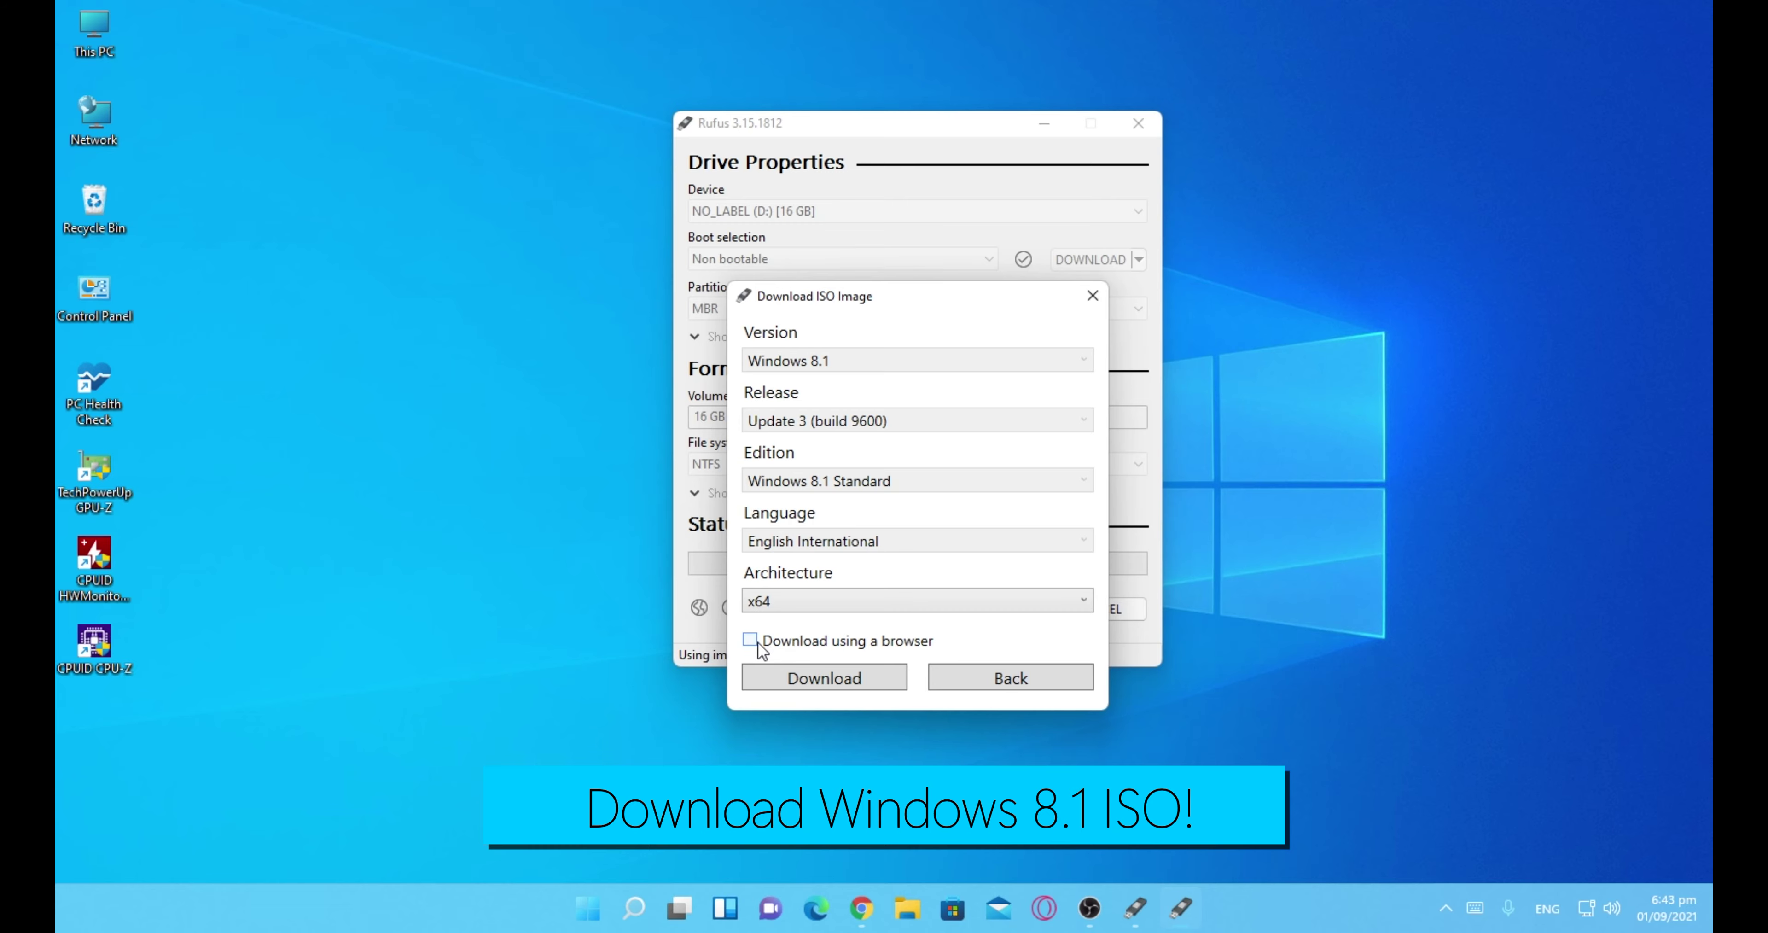
Start downloading the Windows 8.1 ISO to the Downloads folder as Win8.1_EnglishInternational_x64, and cancel the running transfer.
left_click(779, 667)
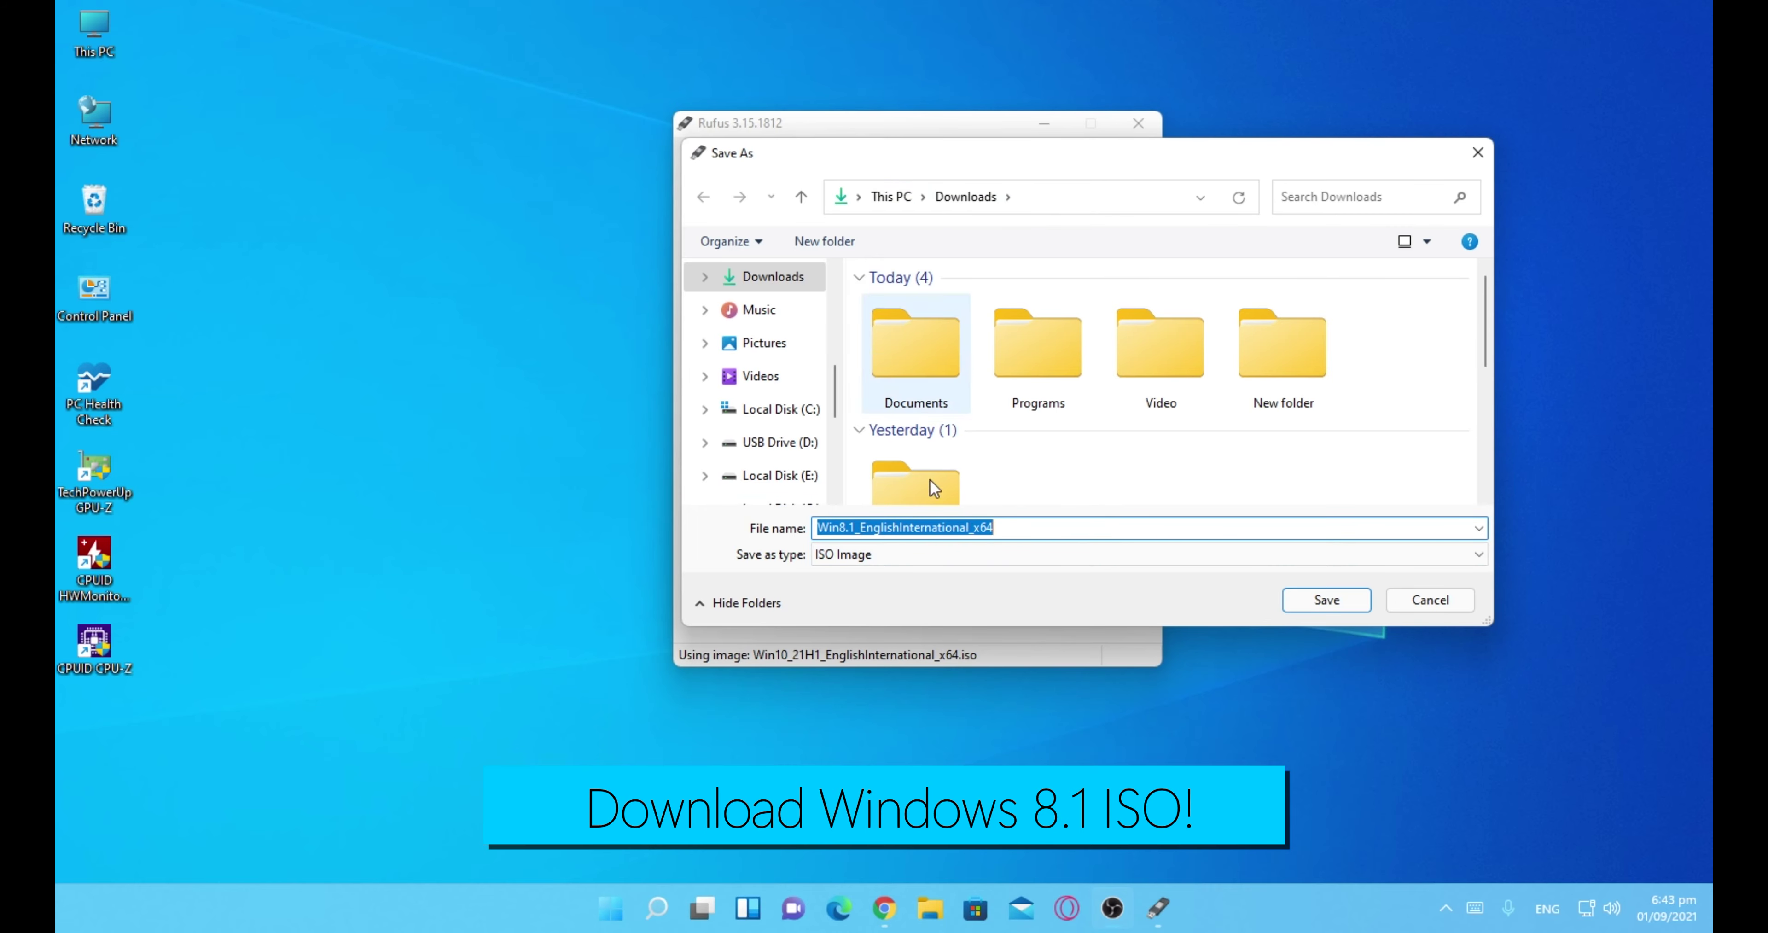
left_click(1327, 599)
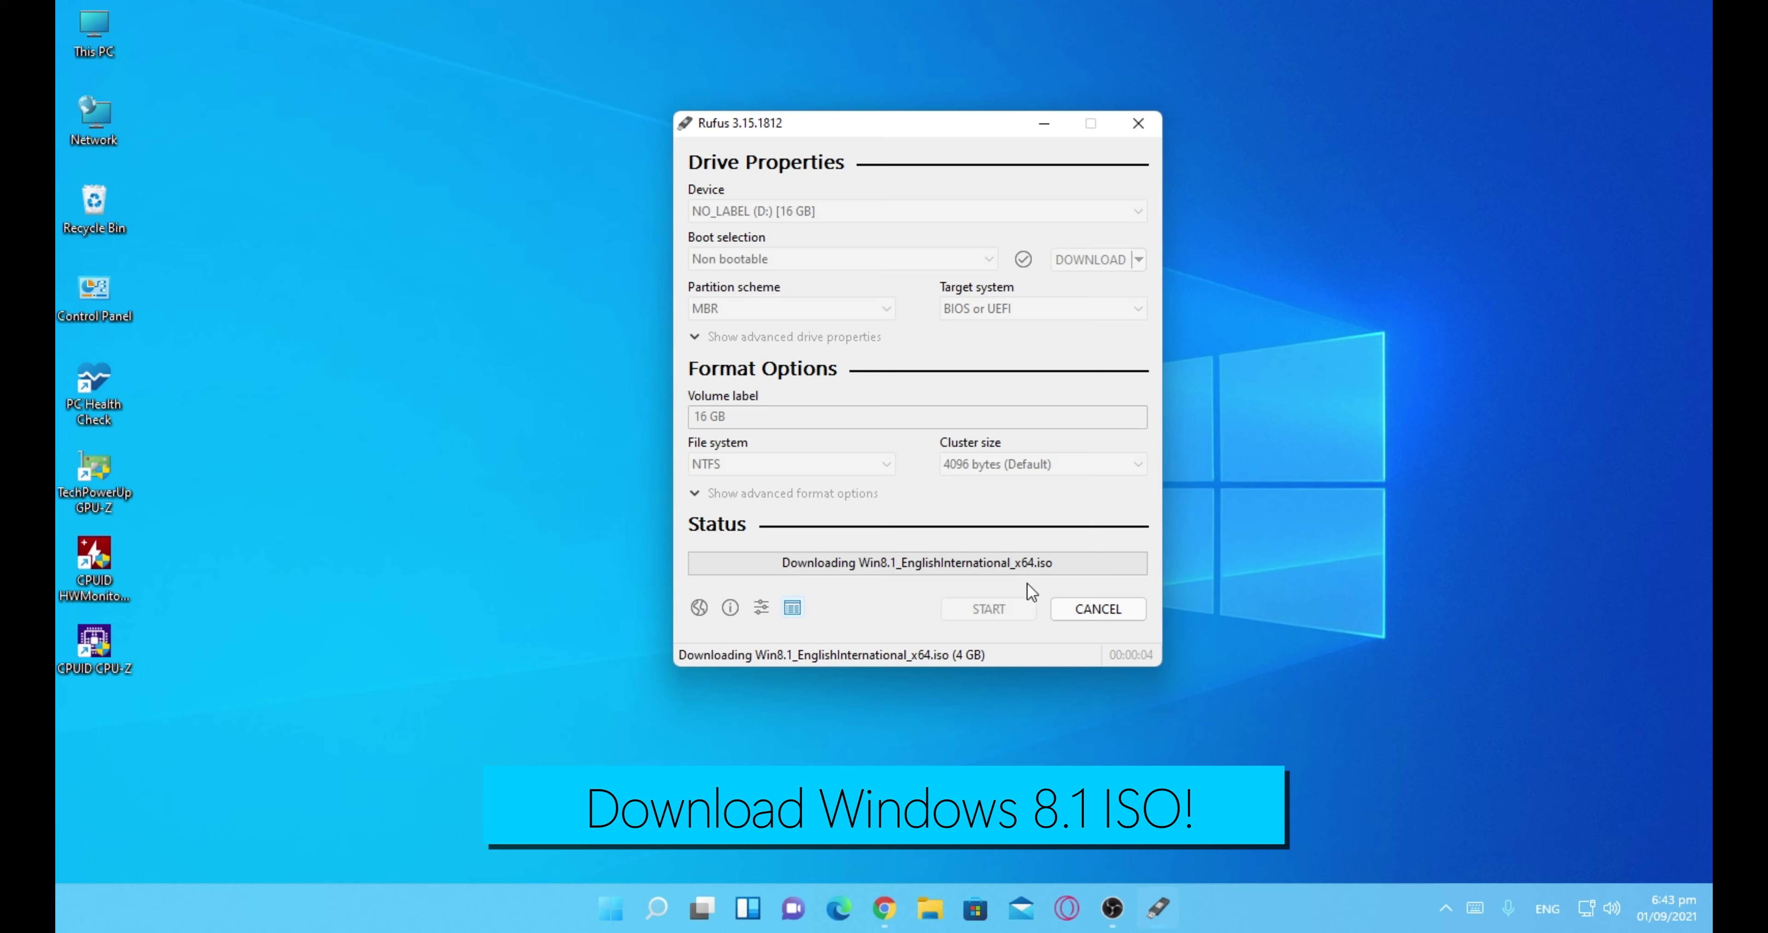
left_click(1097, 610)
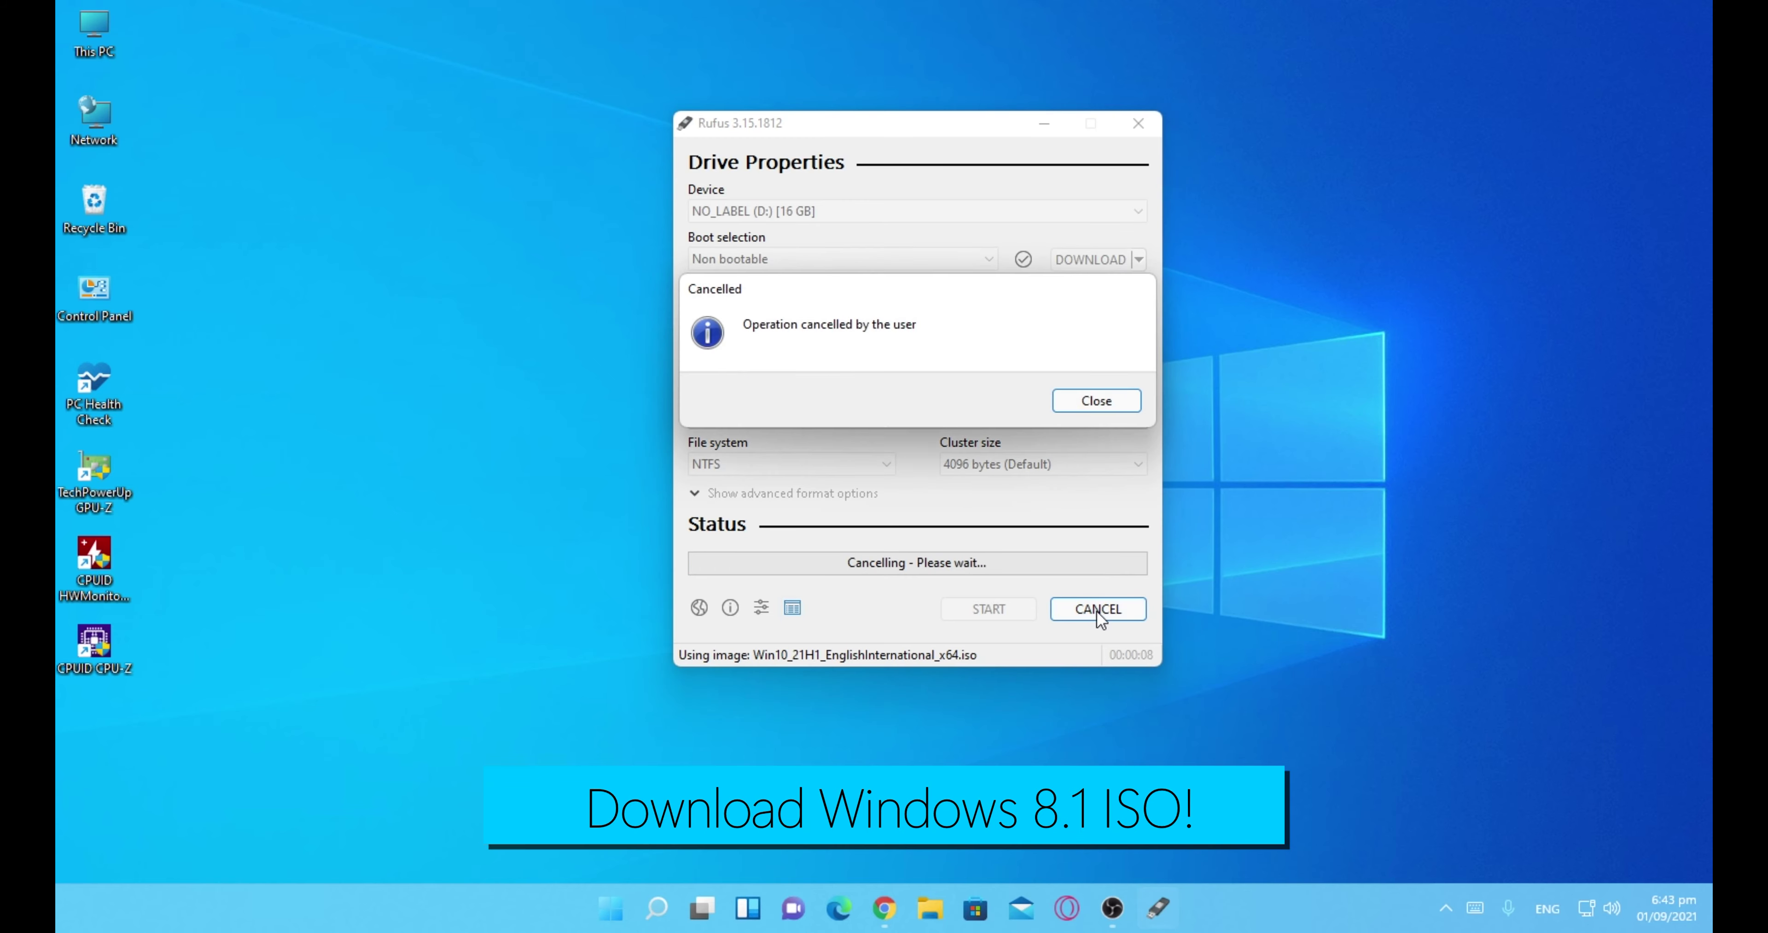
left_click(1079, 396)
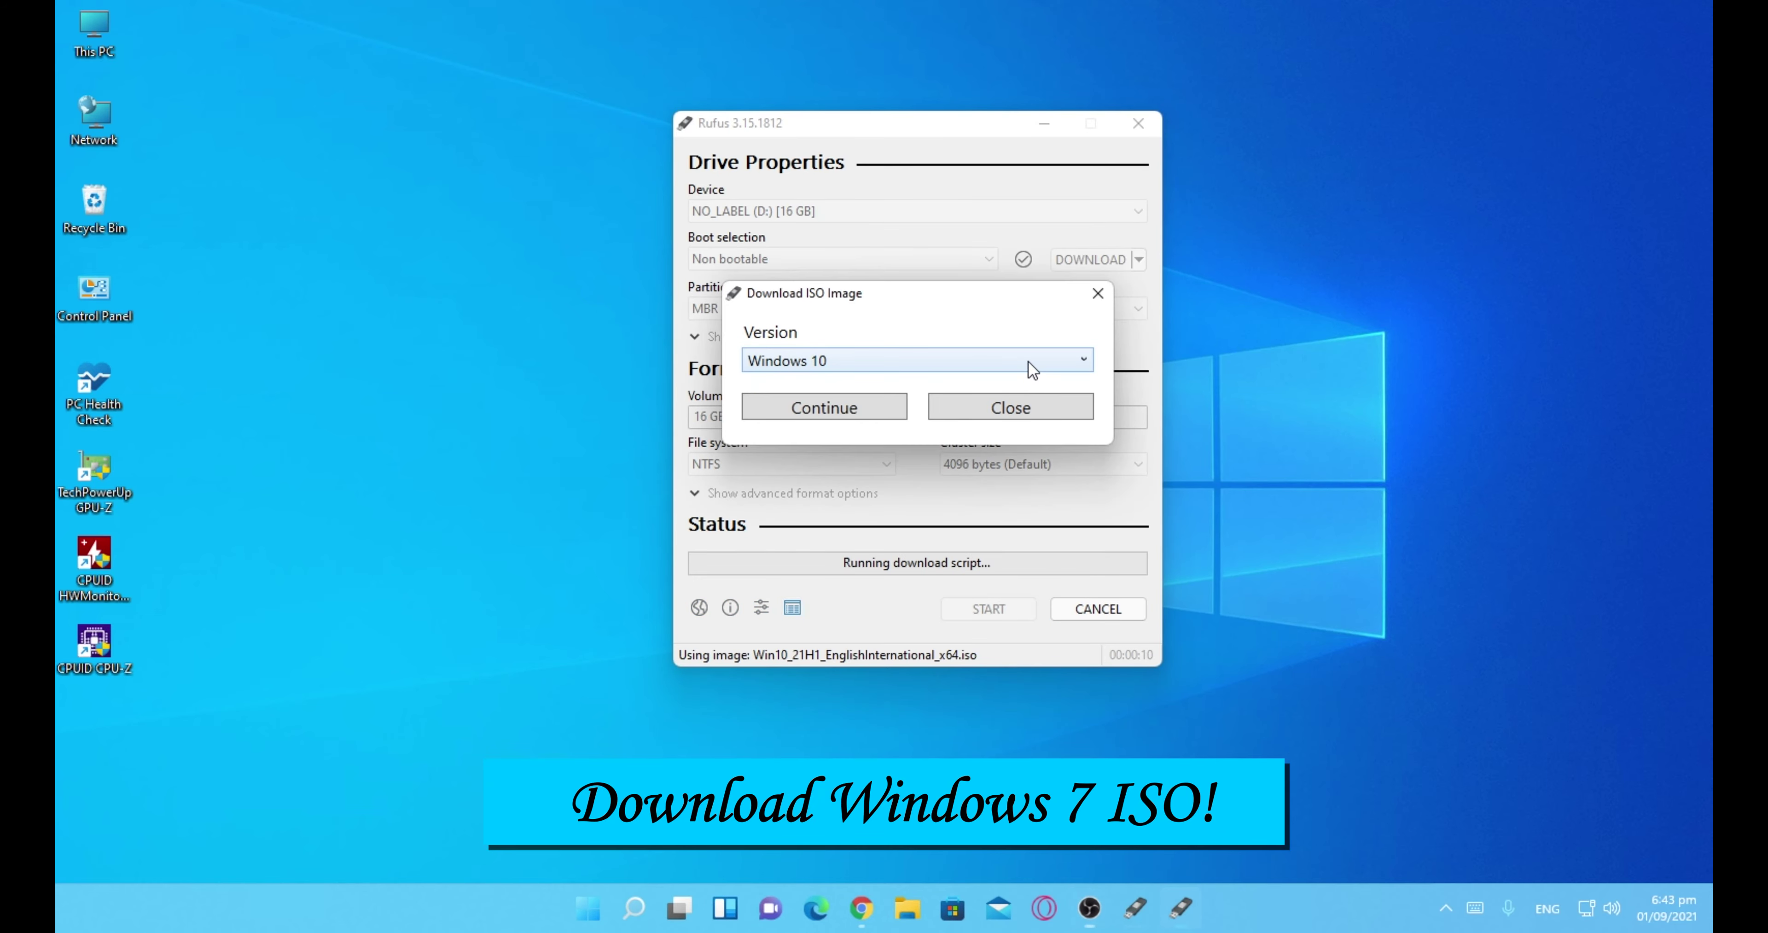
Set the ISO version to Windows 7 and accept the release with SP1 (build 7601).
left_click(1028, 362)
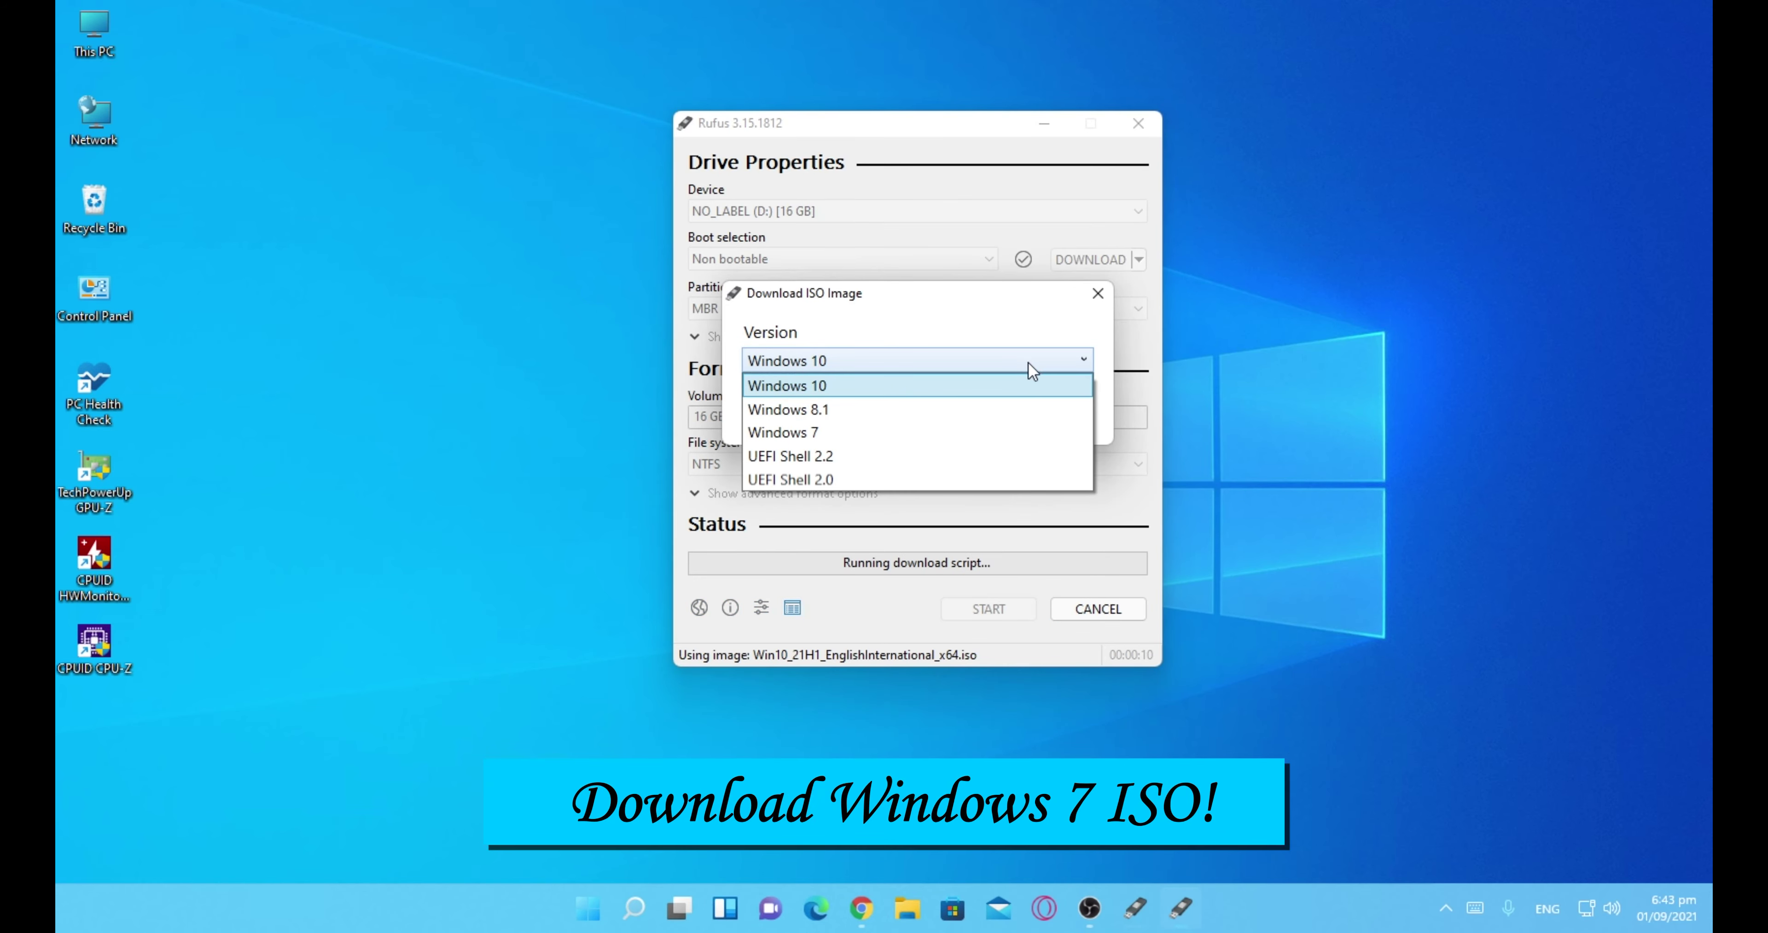
left_click(807, 431)
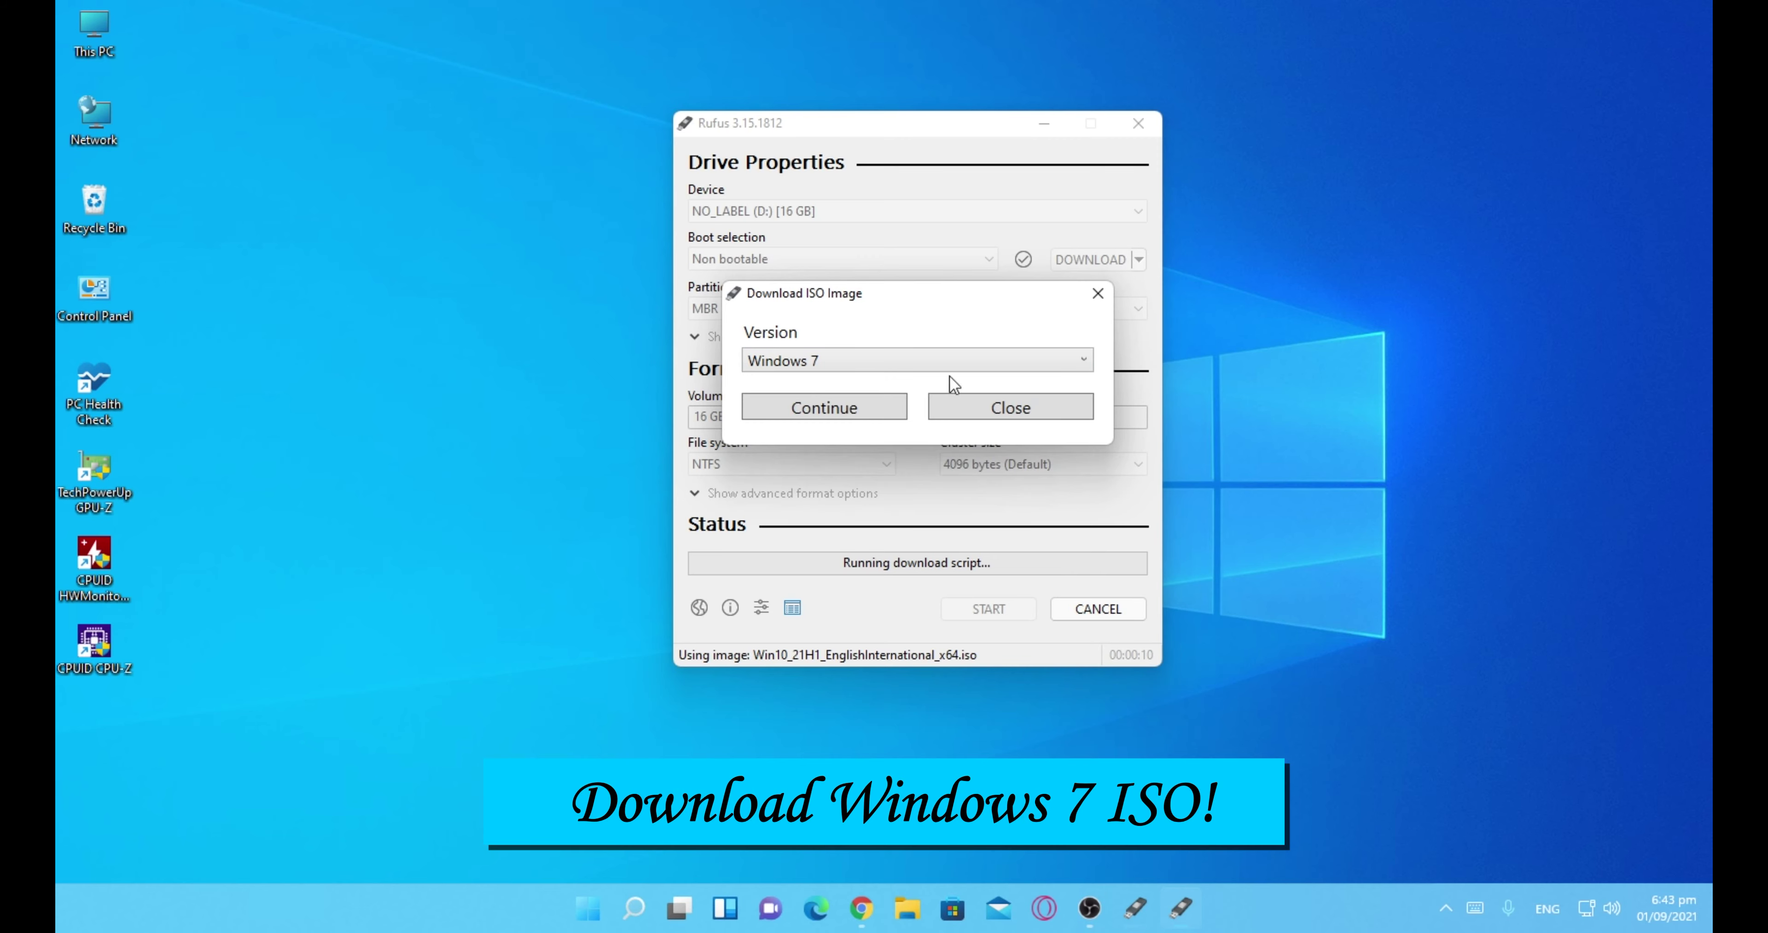
left_click(843, 414)
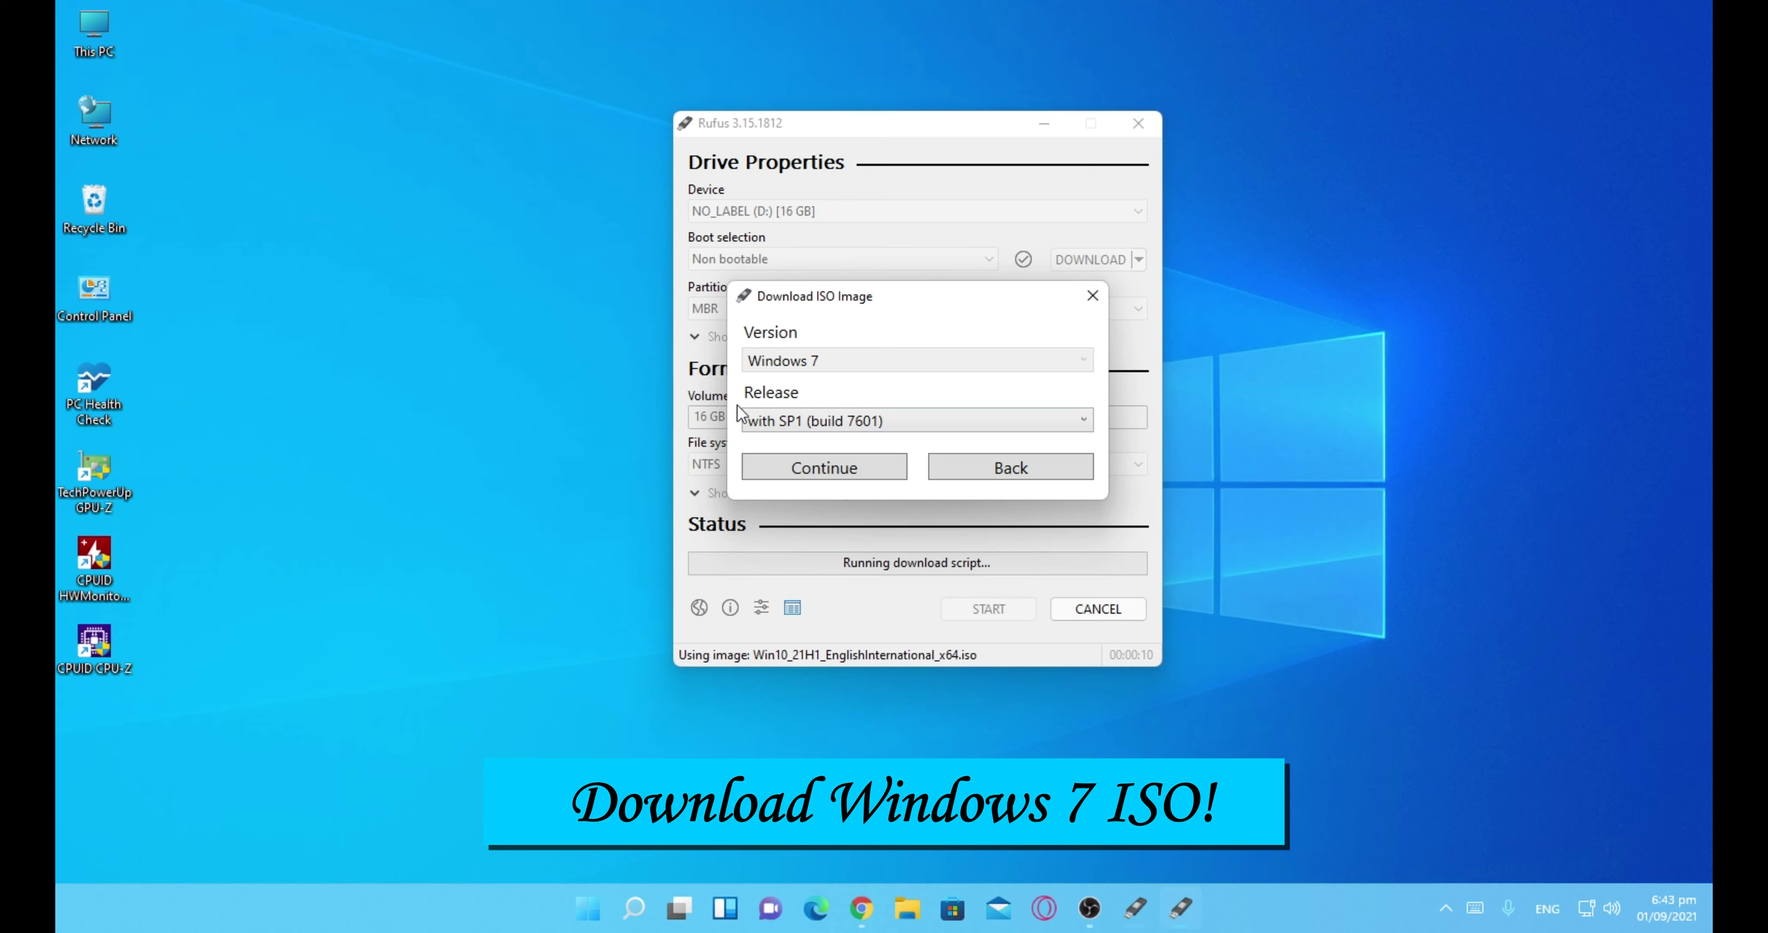
left_click(835, 466)
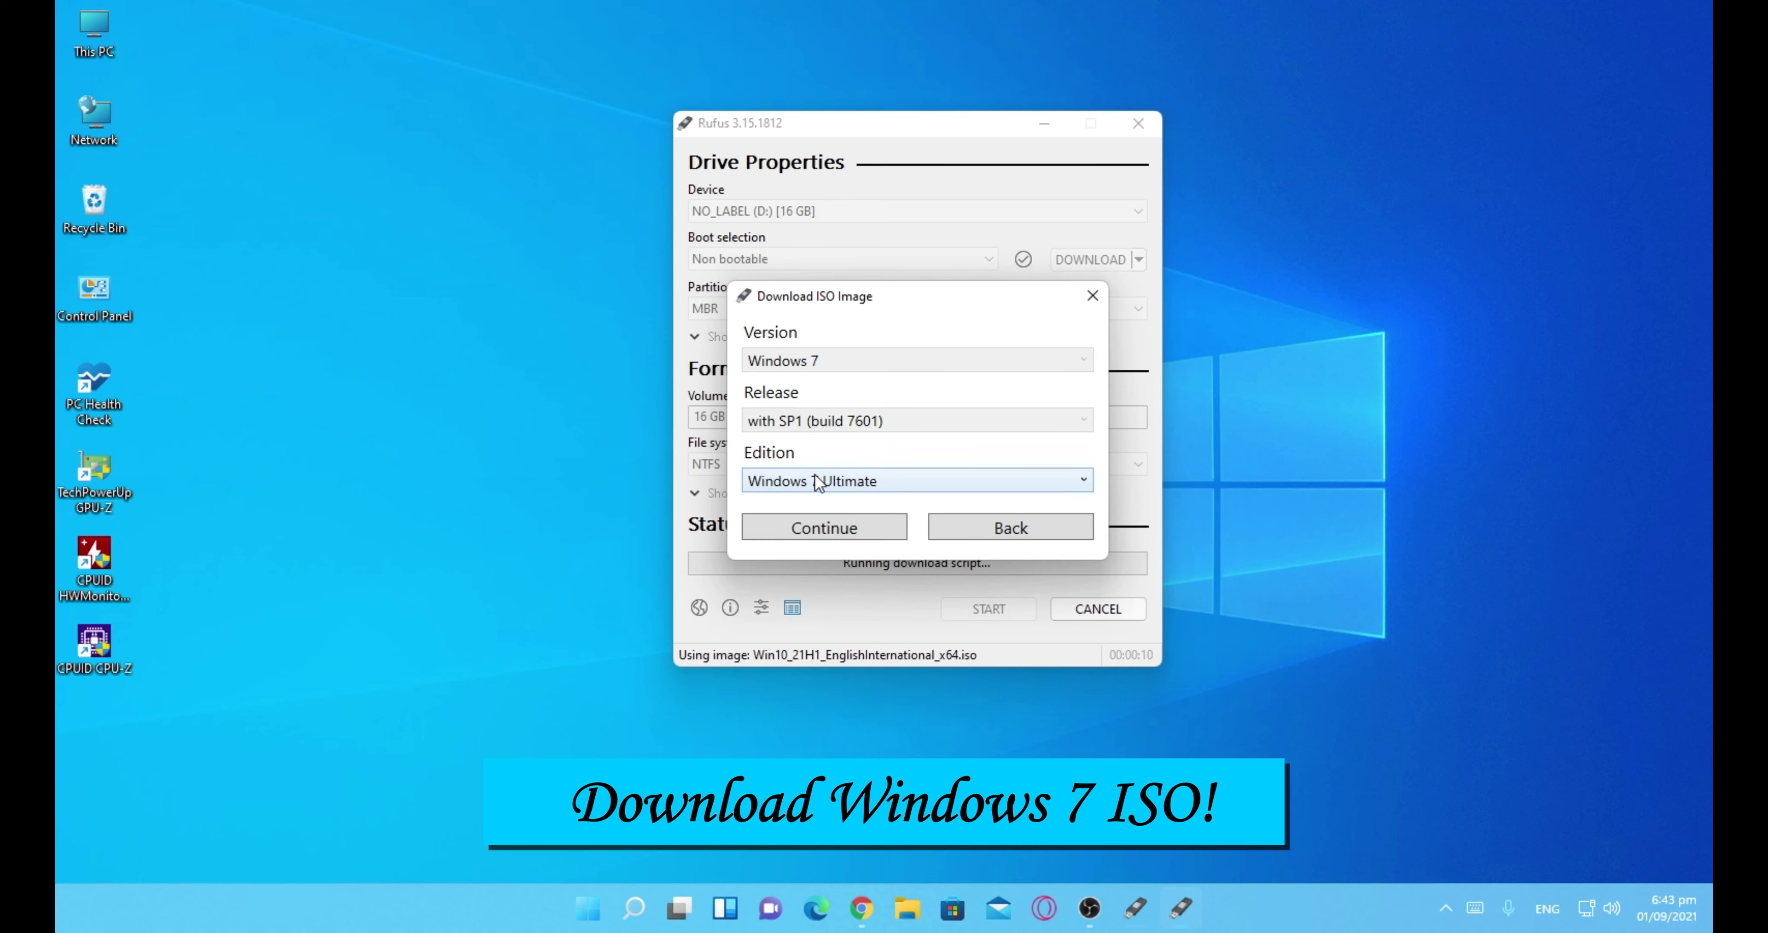
Choose the Windows 7 Ultimate edition in English (US) and keep the x64 architecture.
left_click(816, 478)
left_click(852, 509)
left_click(852, 518)
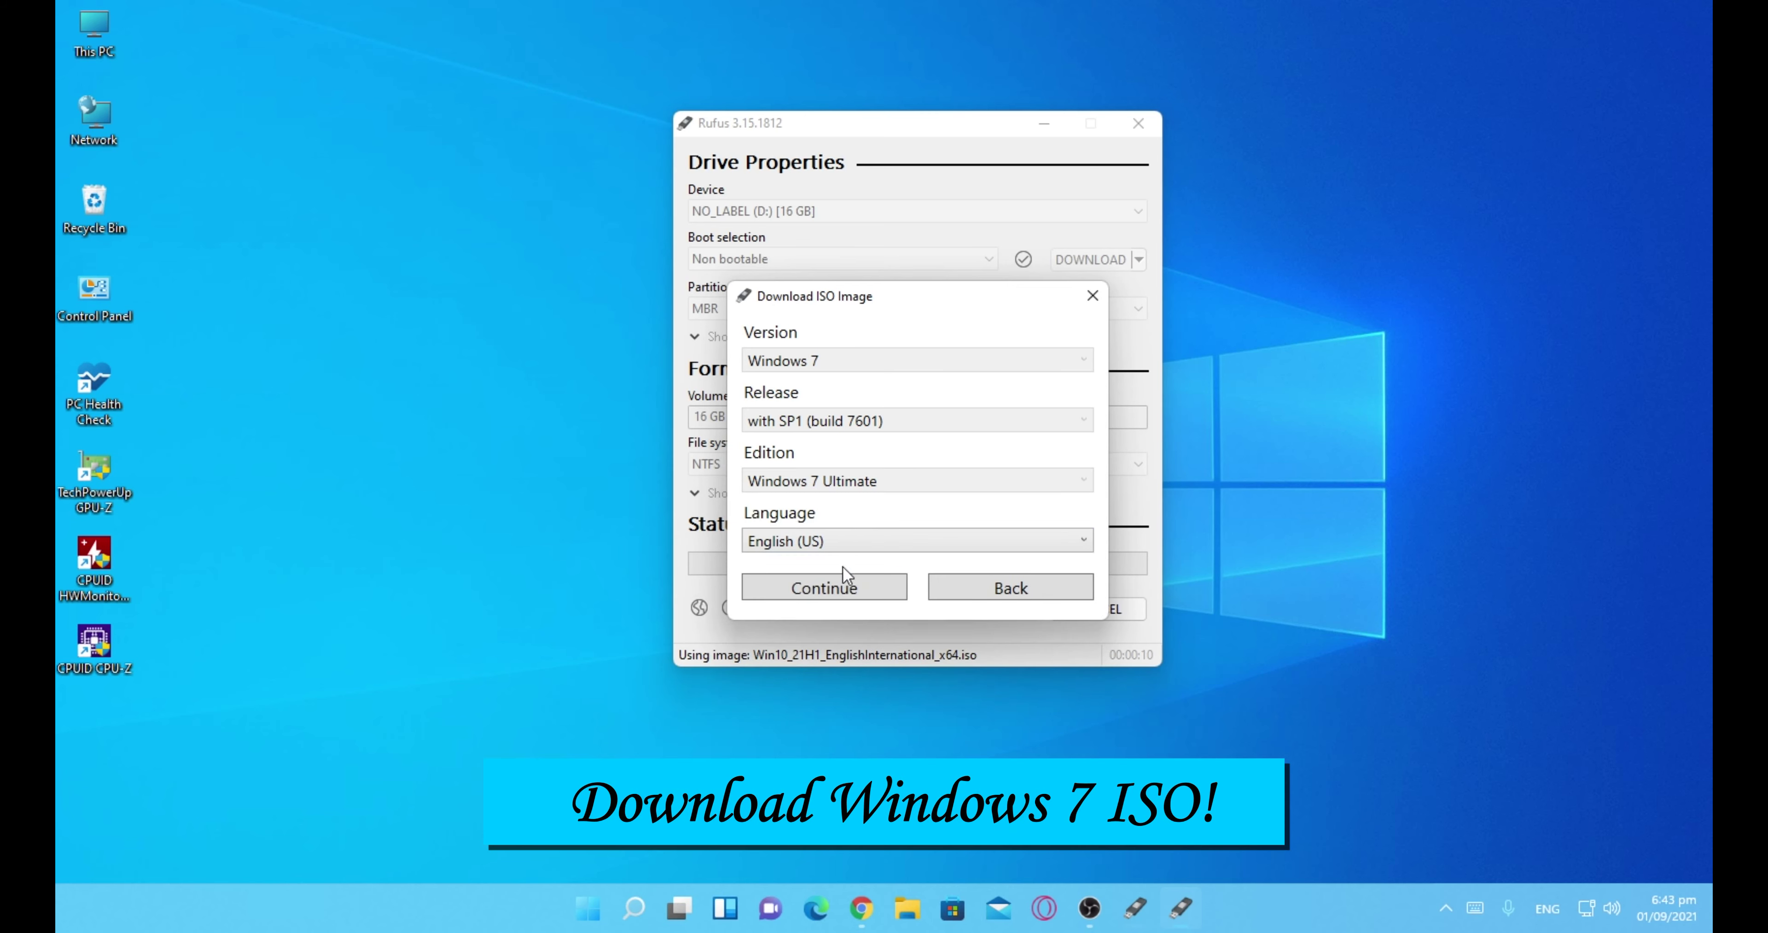
left_click(837, 584)
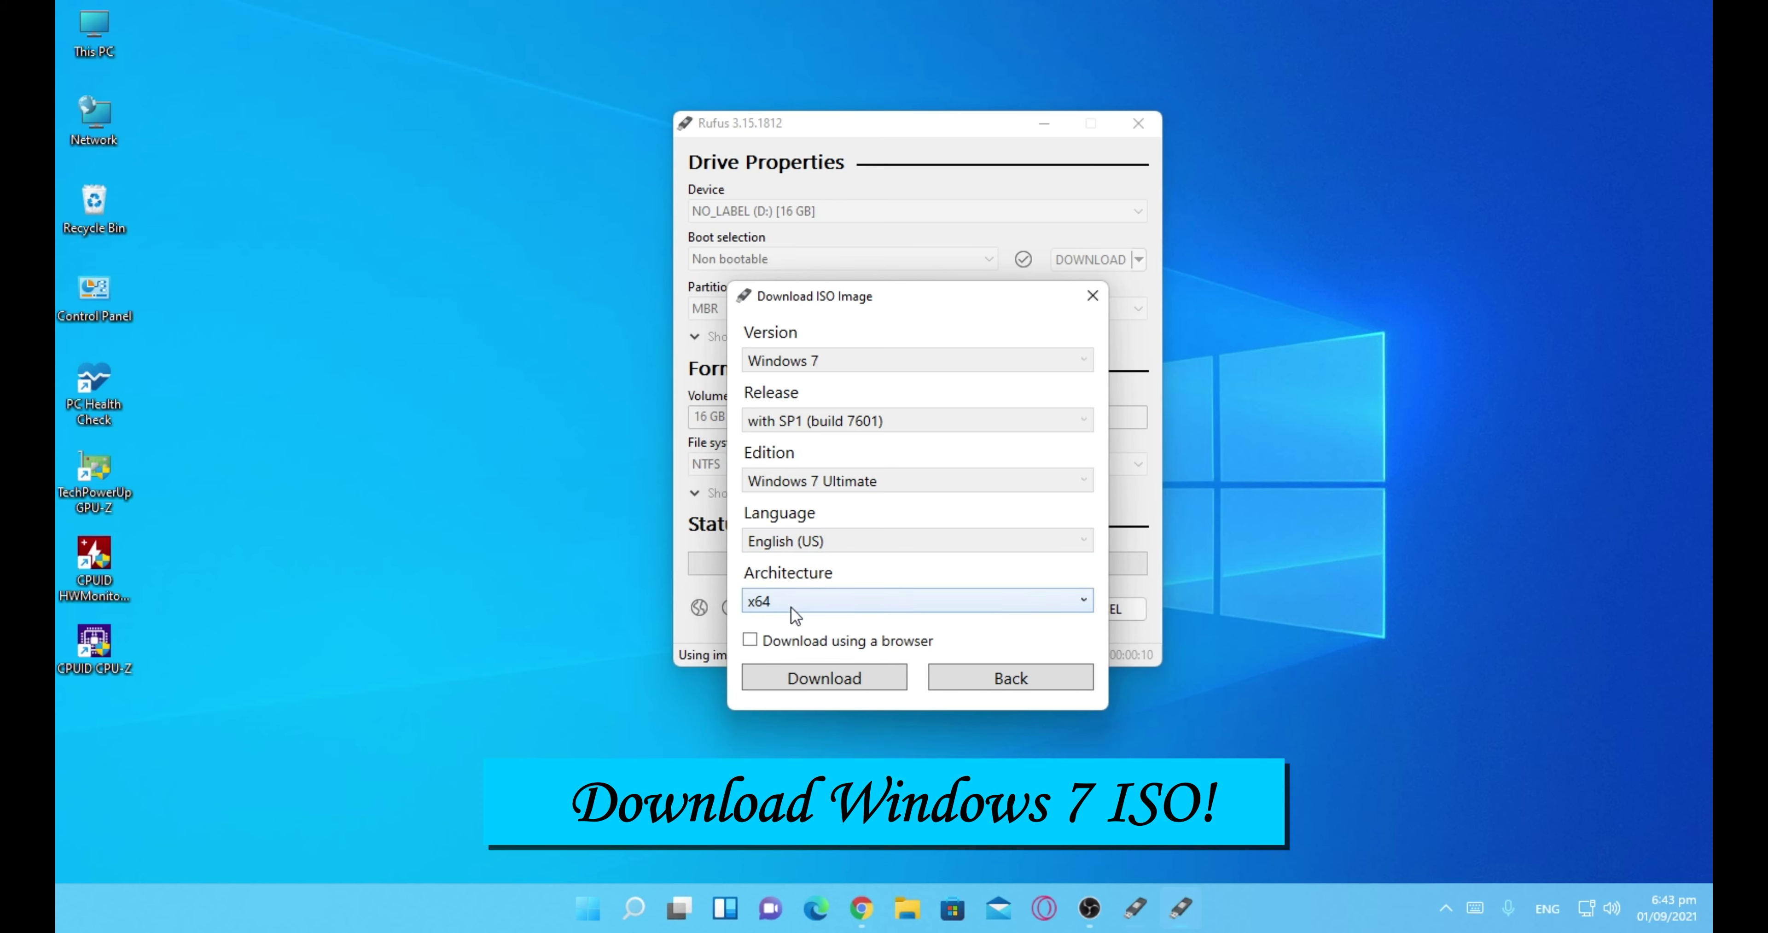
left_click(832, 600)
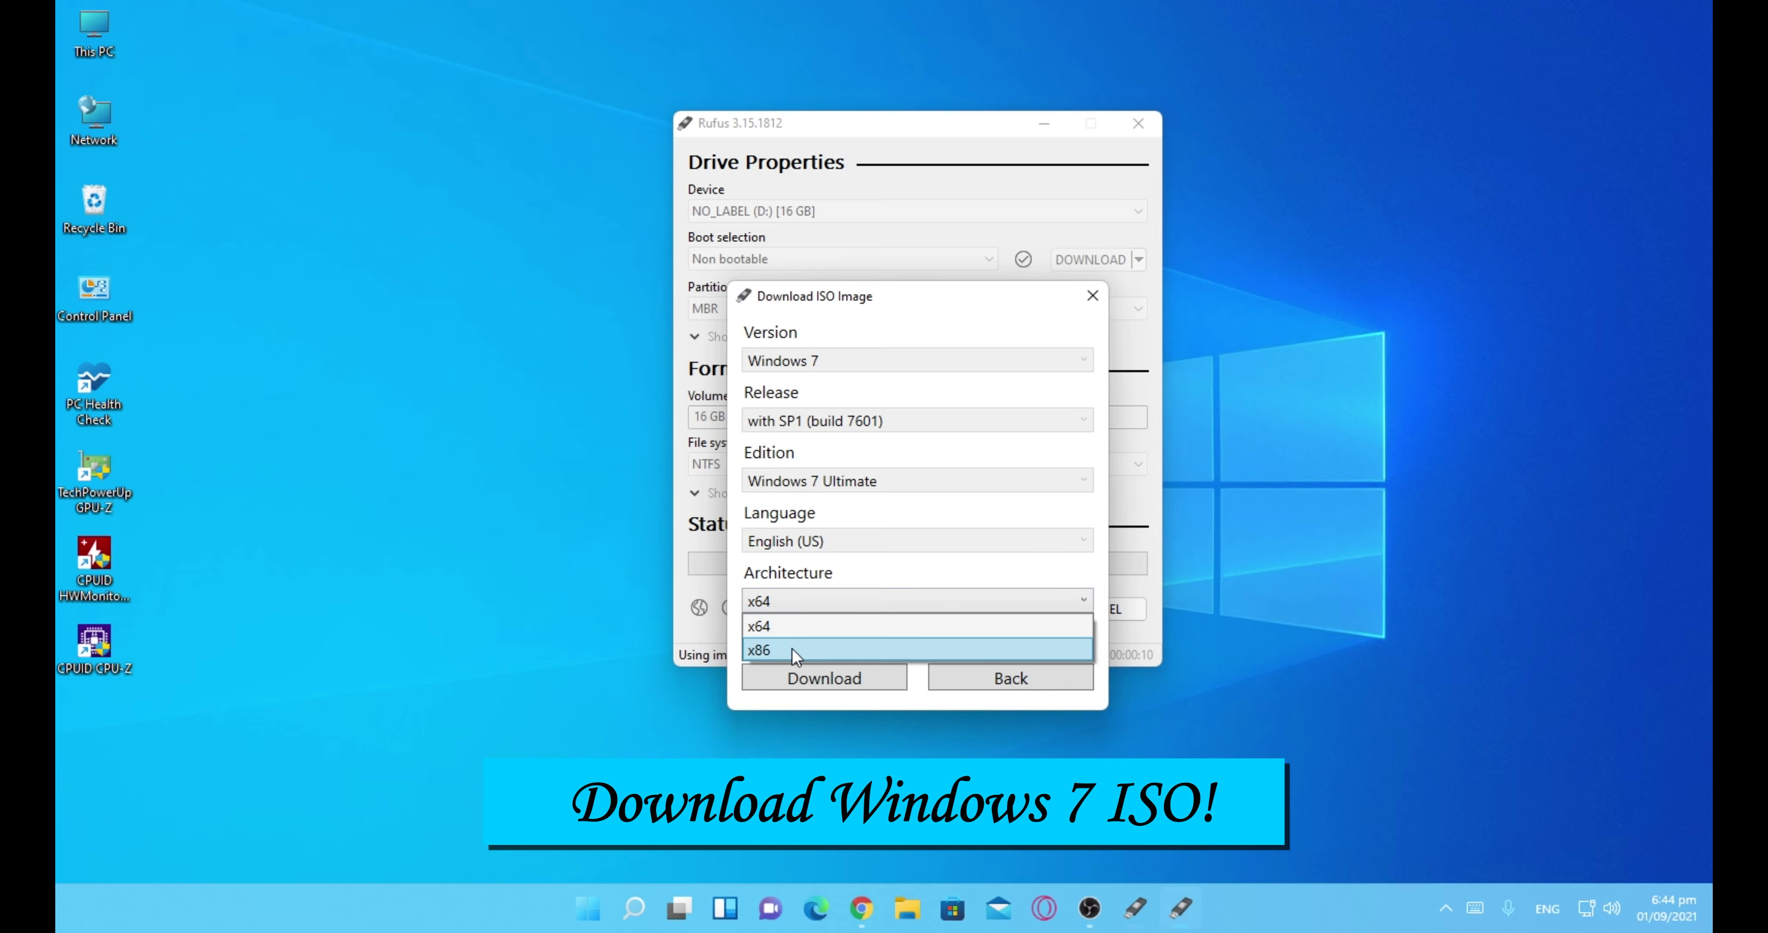
Start downloading the Windows 7 Ultimate ISO to the Downloads folder under its suggested name, and cancel the running transfer.
left_click(789, 678)
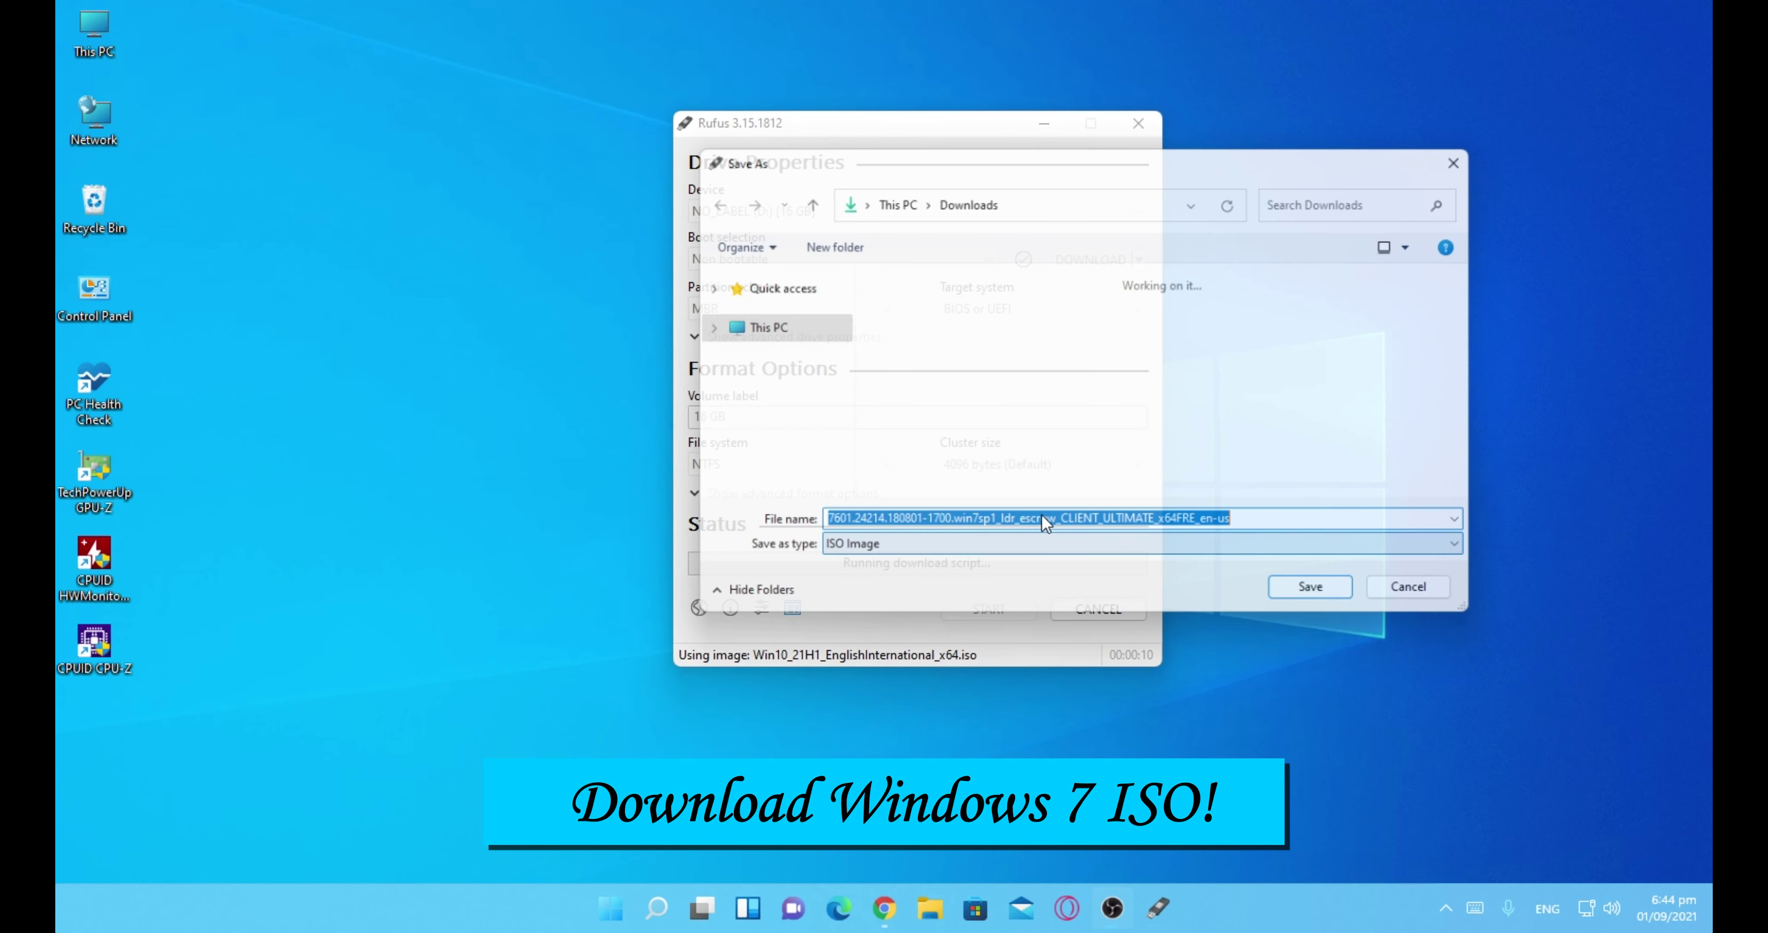
left_click(1335, 604)
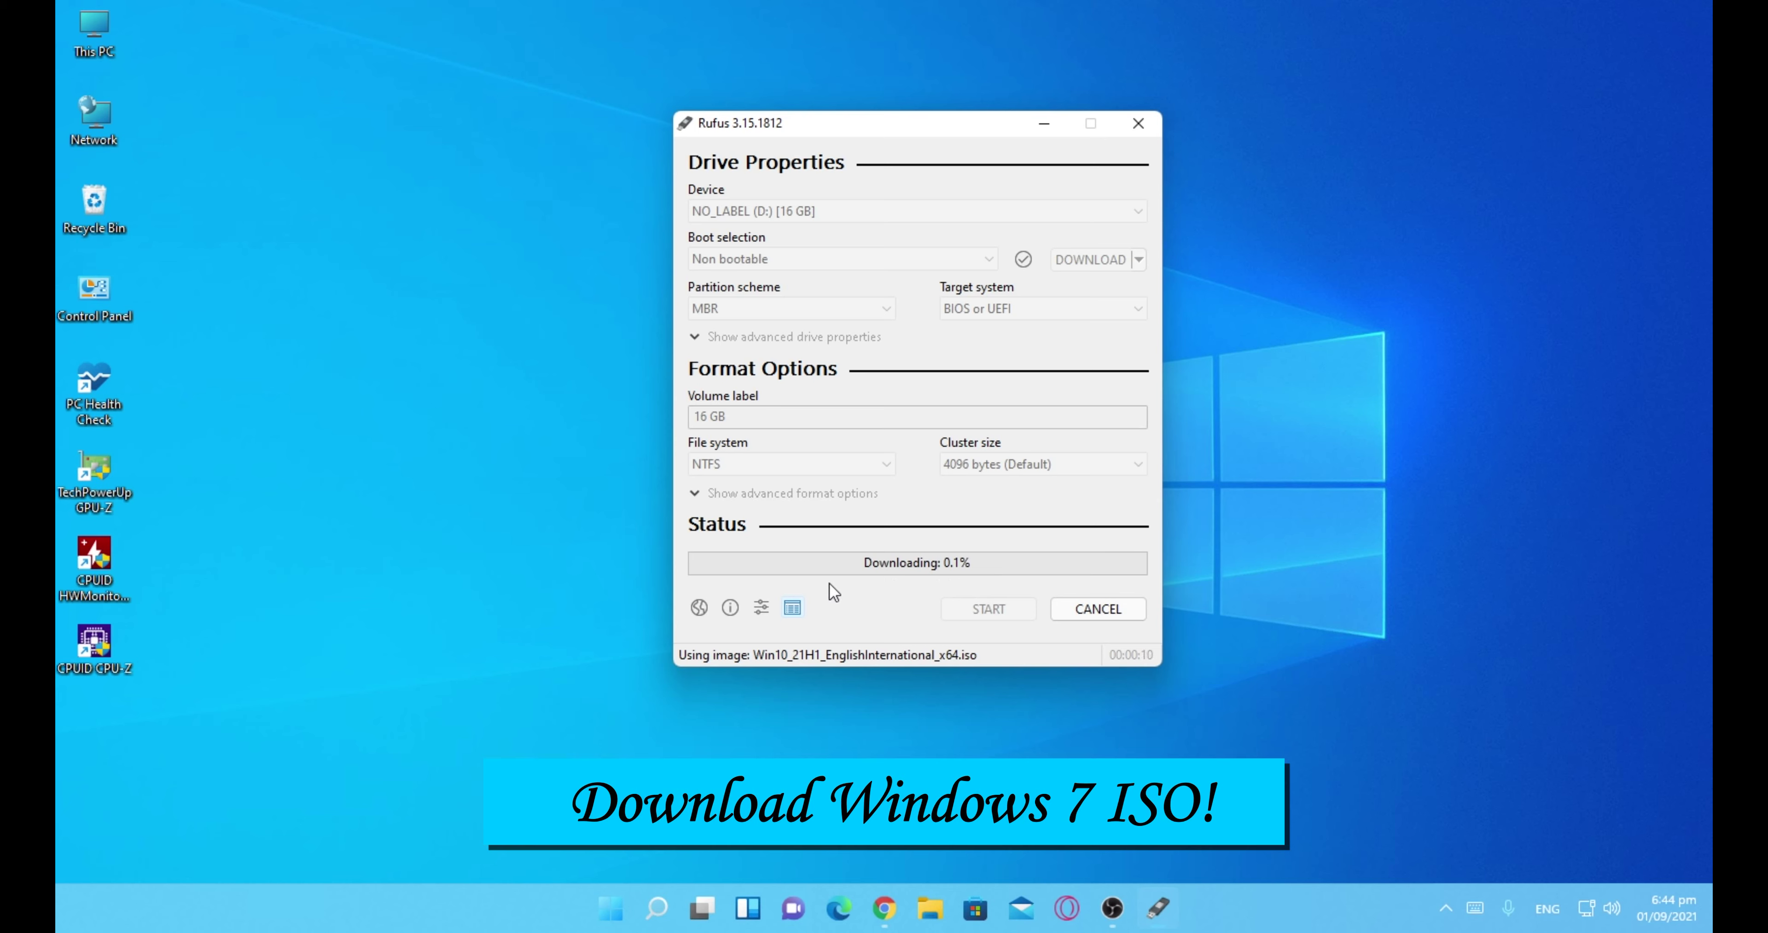
left_click(1079, 608)
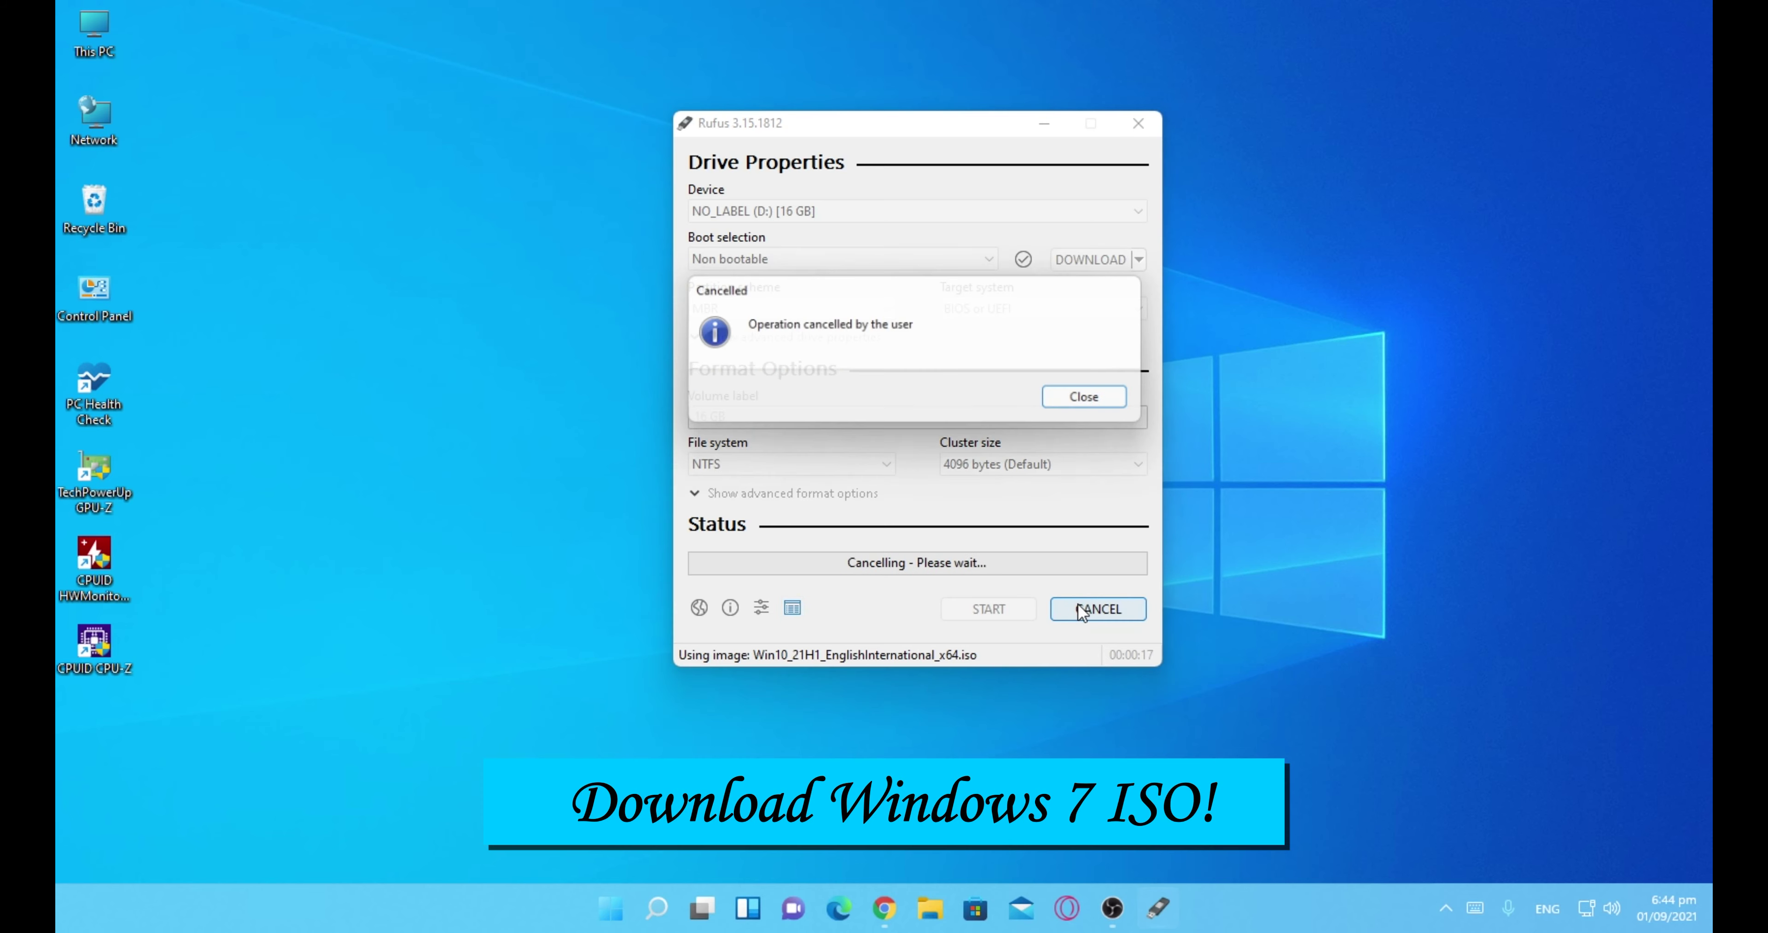
left_click(1076, 405)
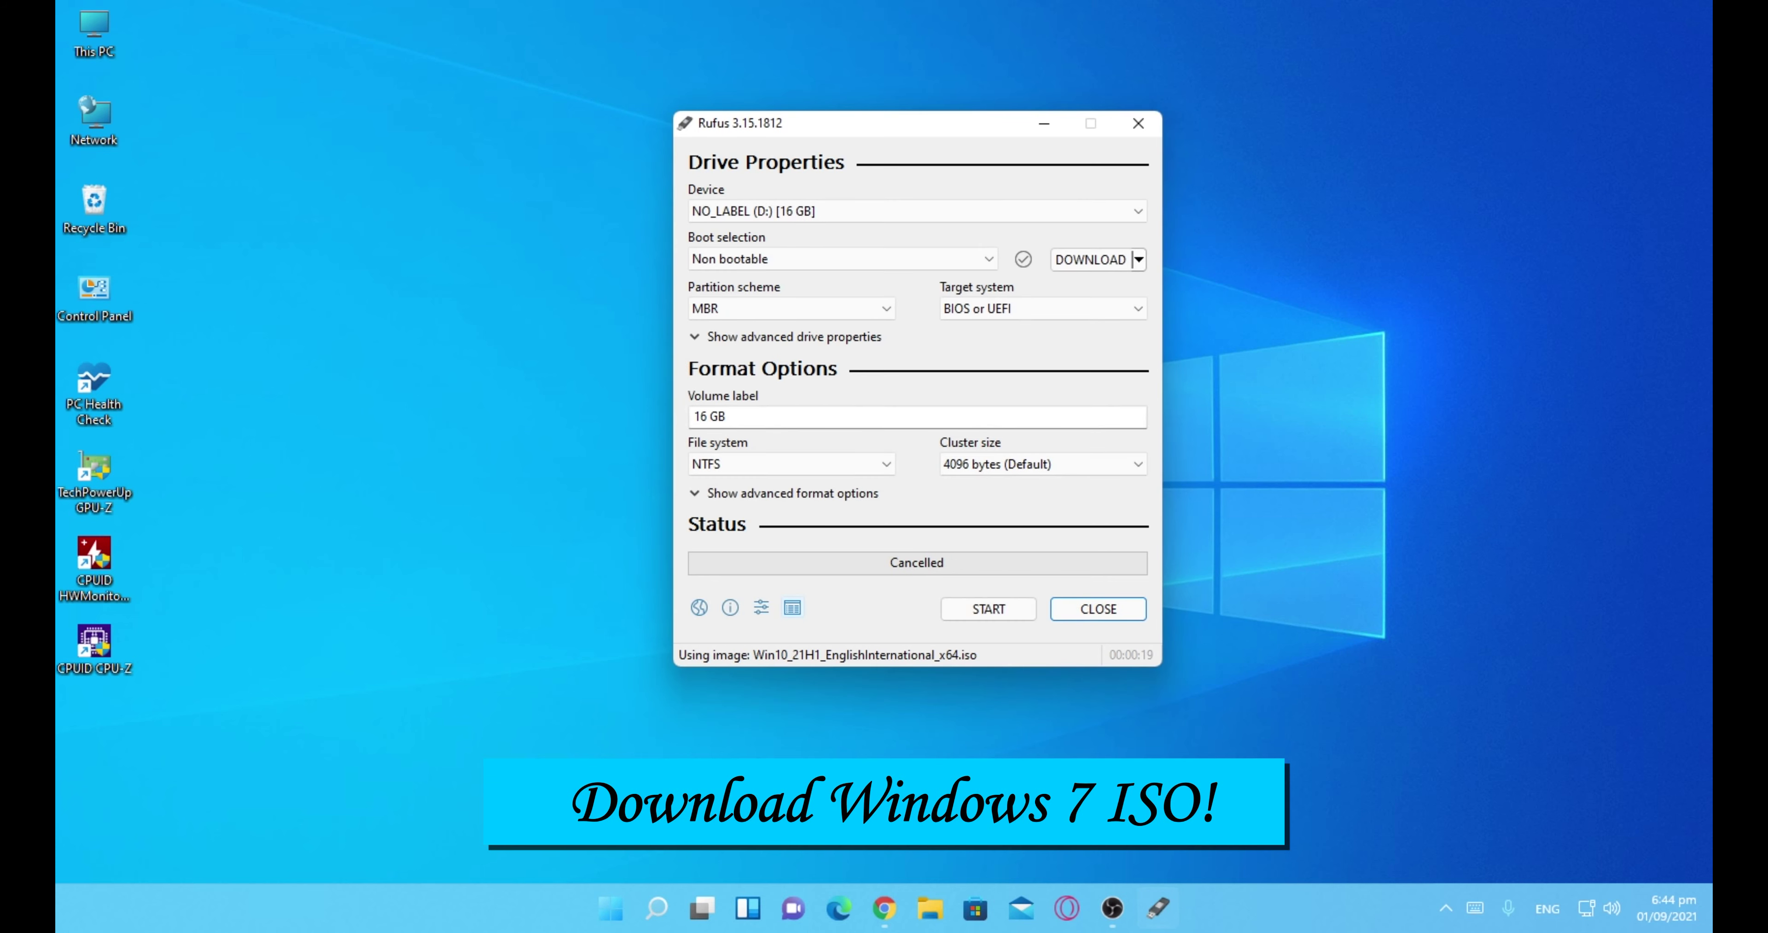
left_click(1112, 908)
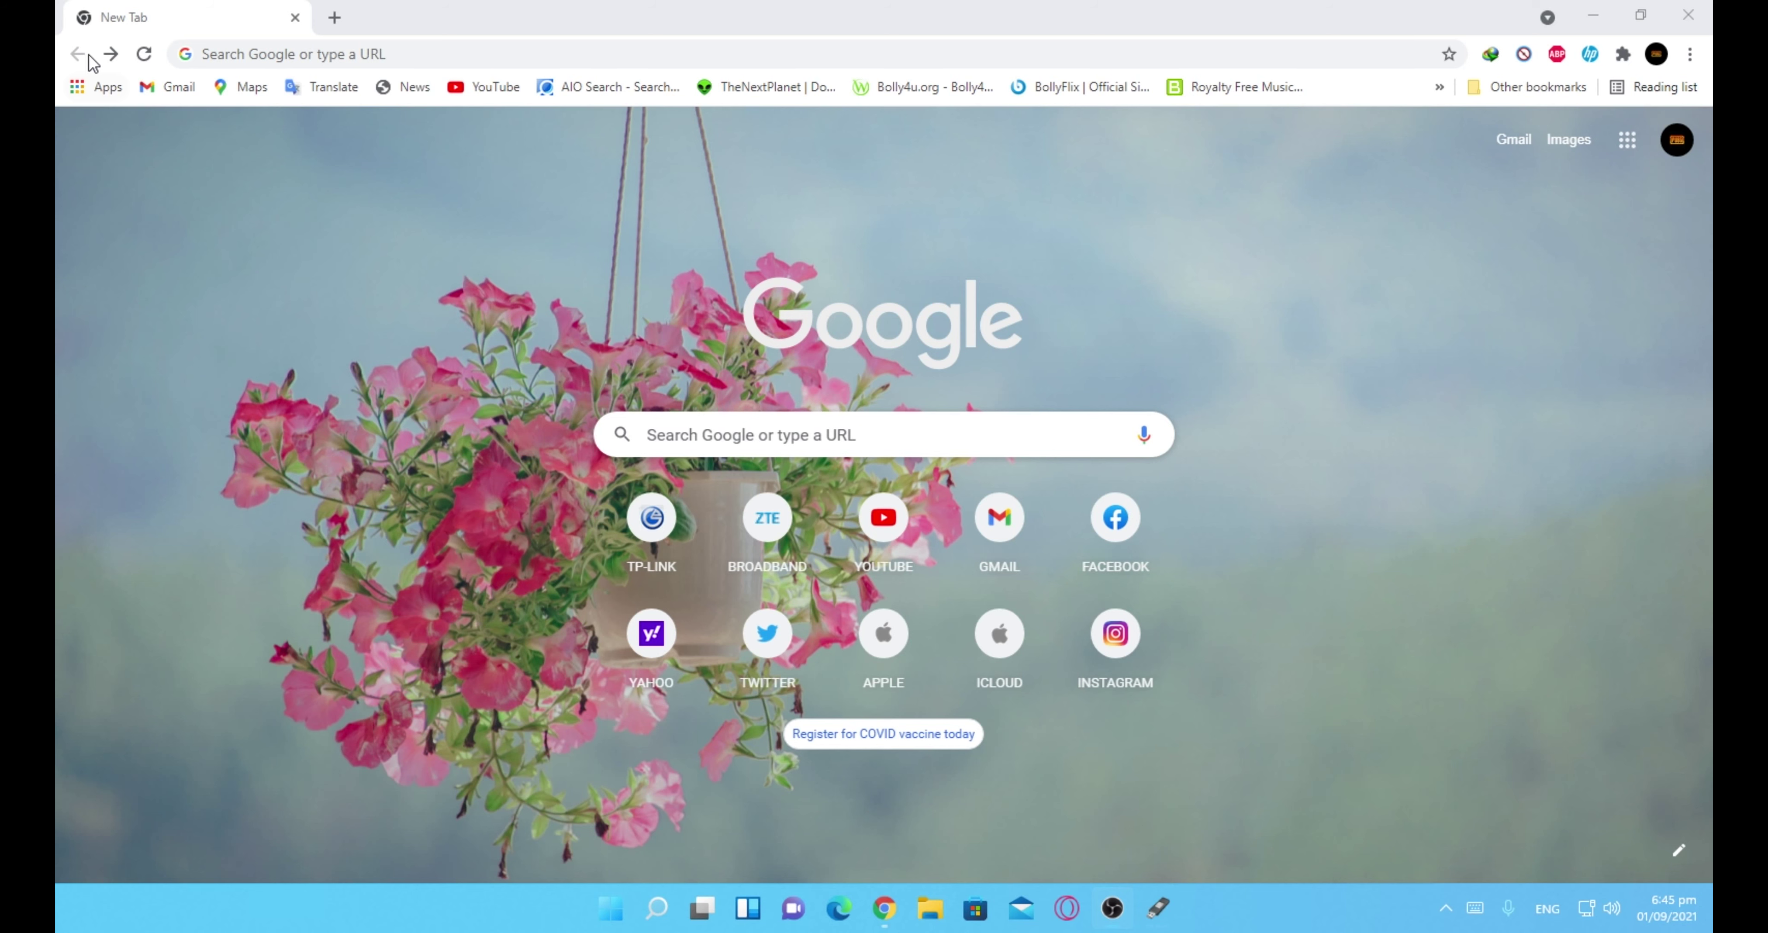
Switch to Chrome, return to Microsoft's Windows 11 page and examine its introduction and the productivity feature section.
left_click(110, 55)
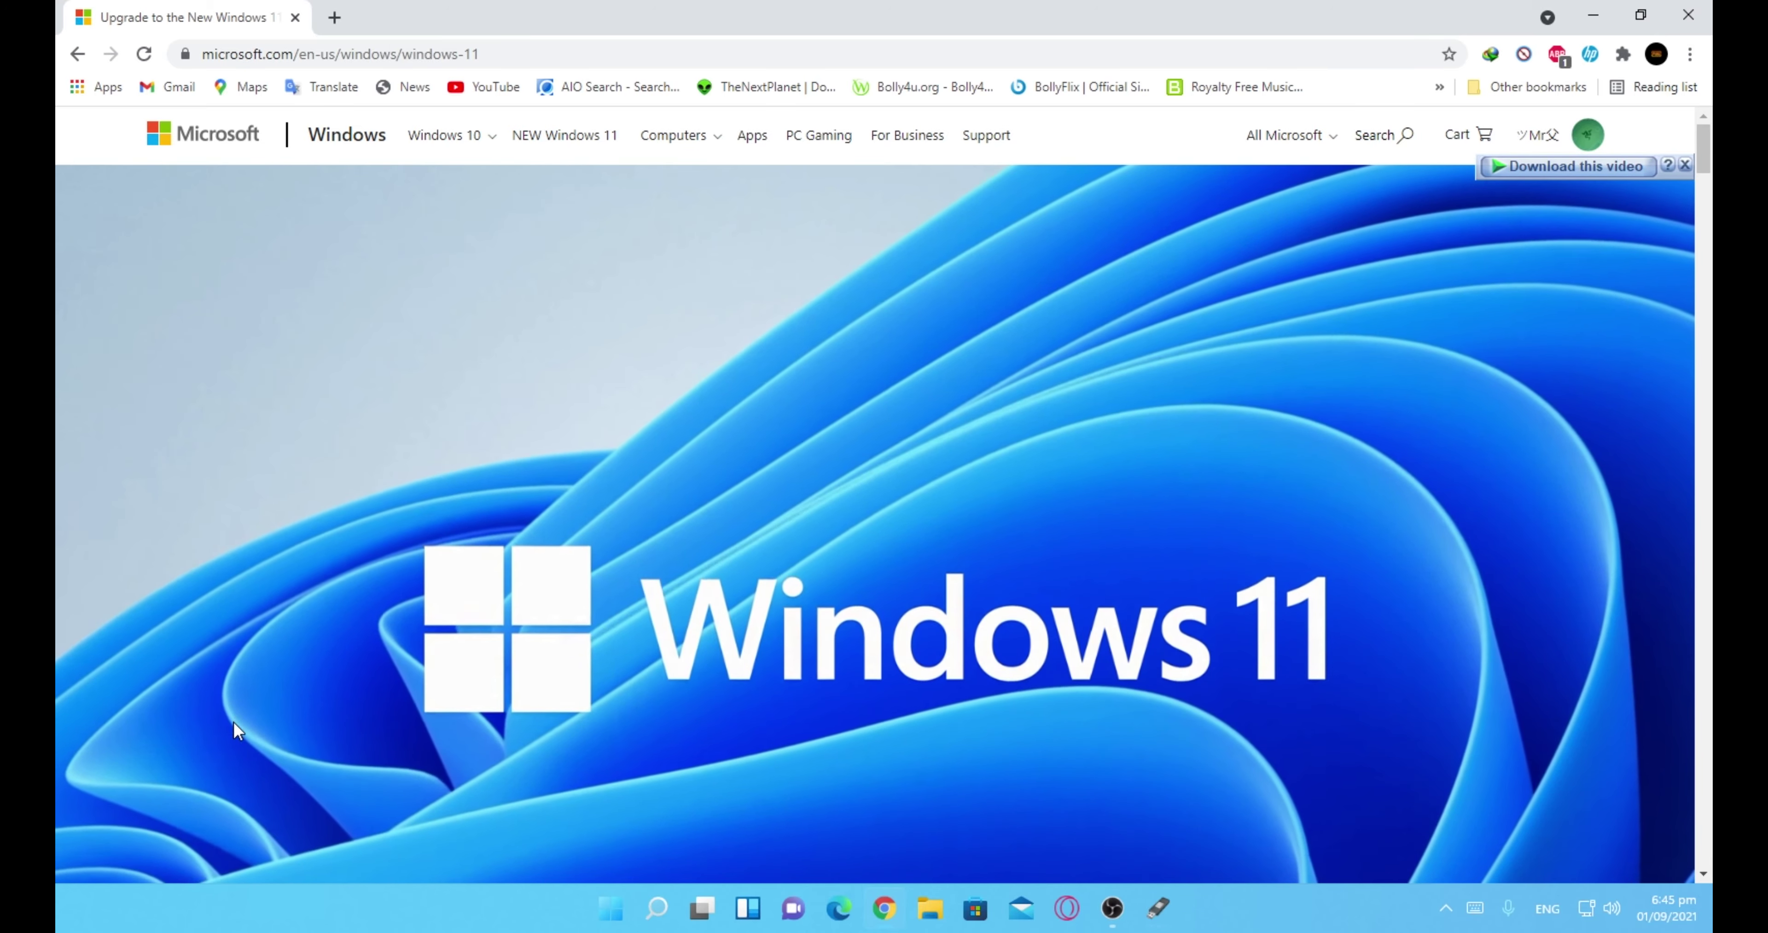
scroll(789, 720, "down", 3)
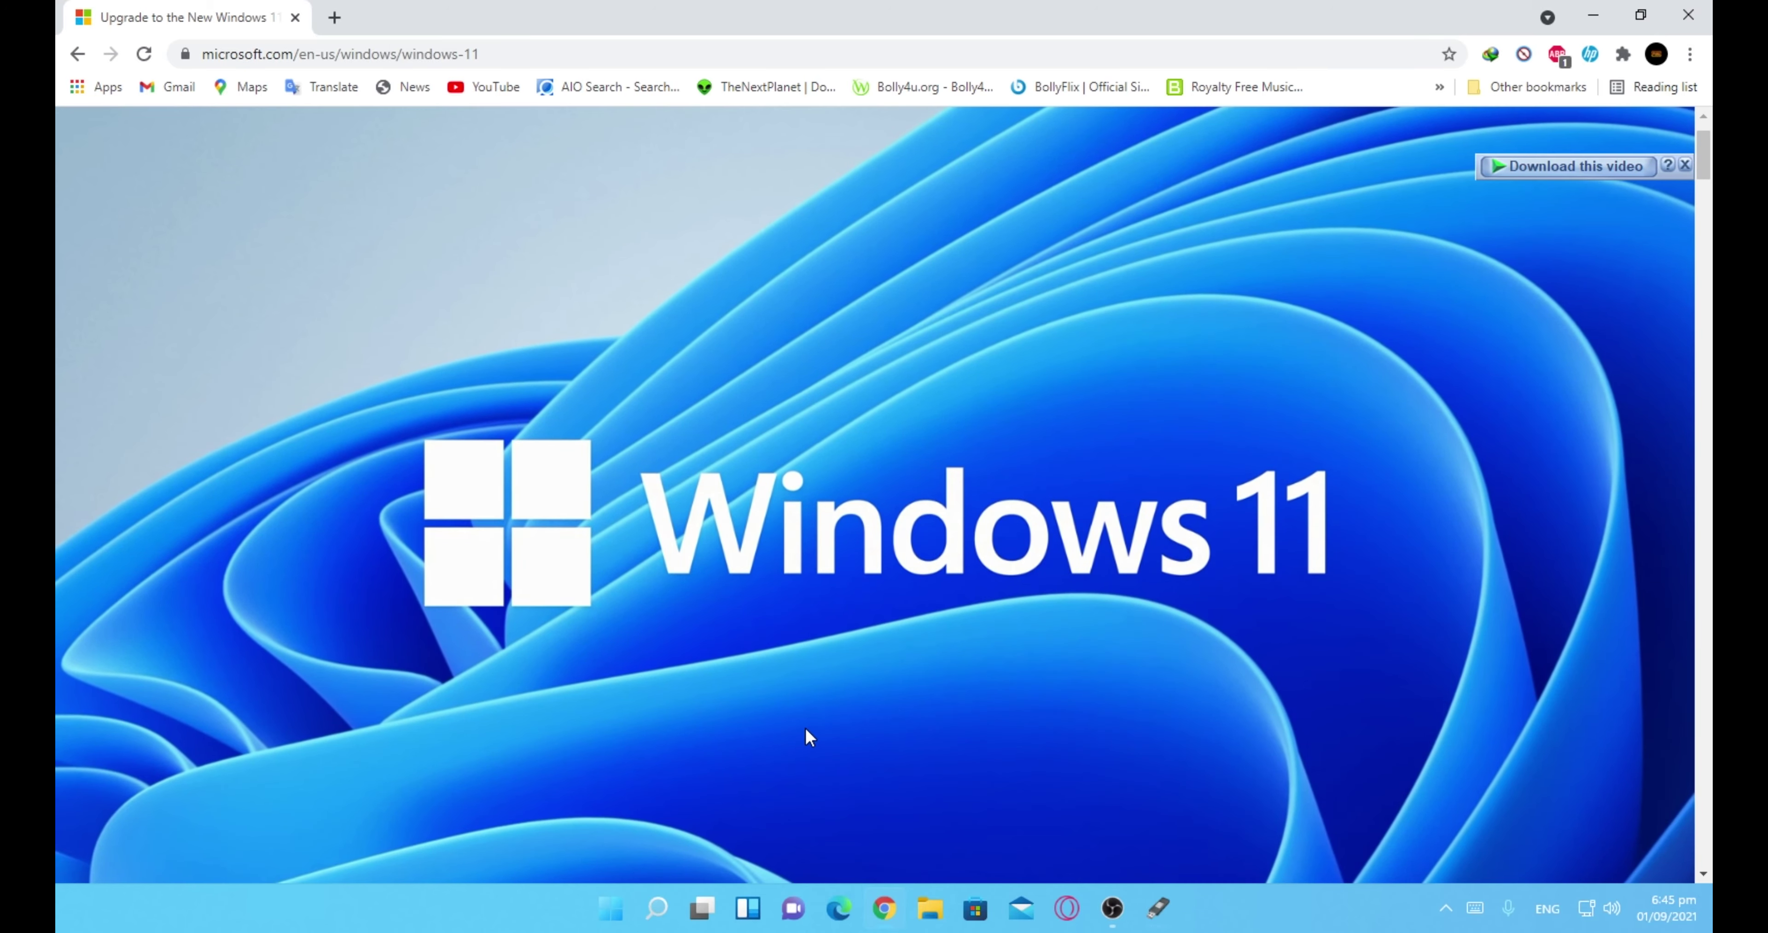
scroll(818, 727, "down", 2)
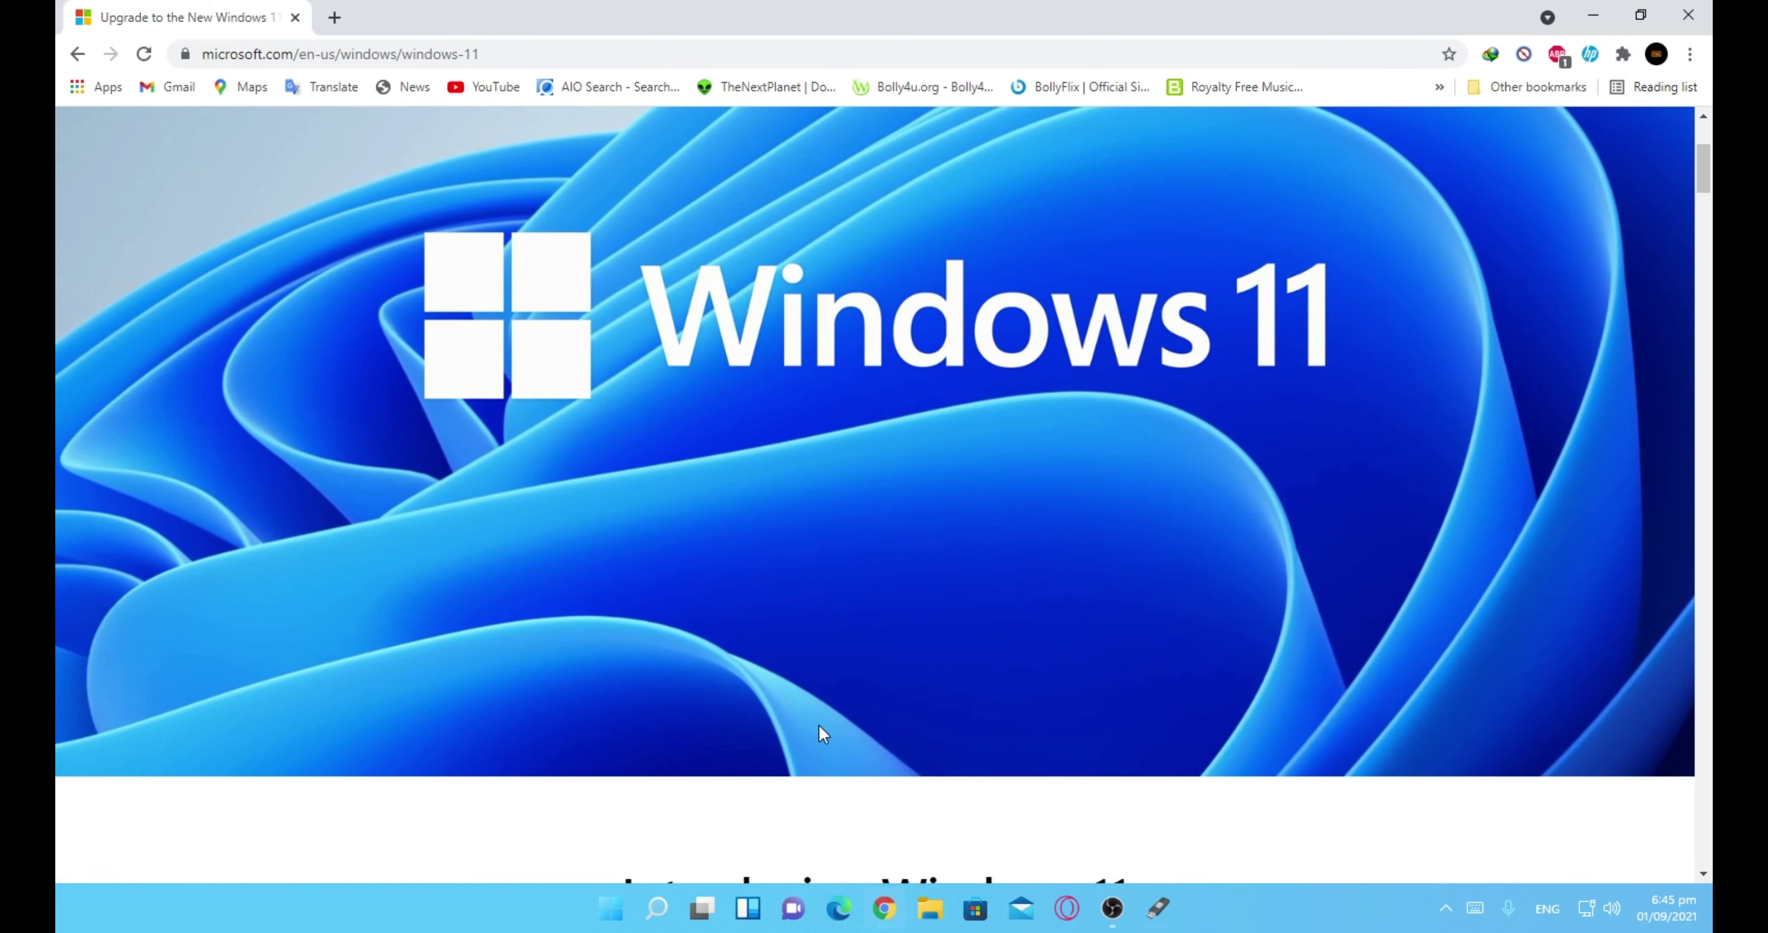
scroll(819, 725, "down", 3)
scroll(822, 733, "down", 3)
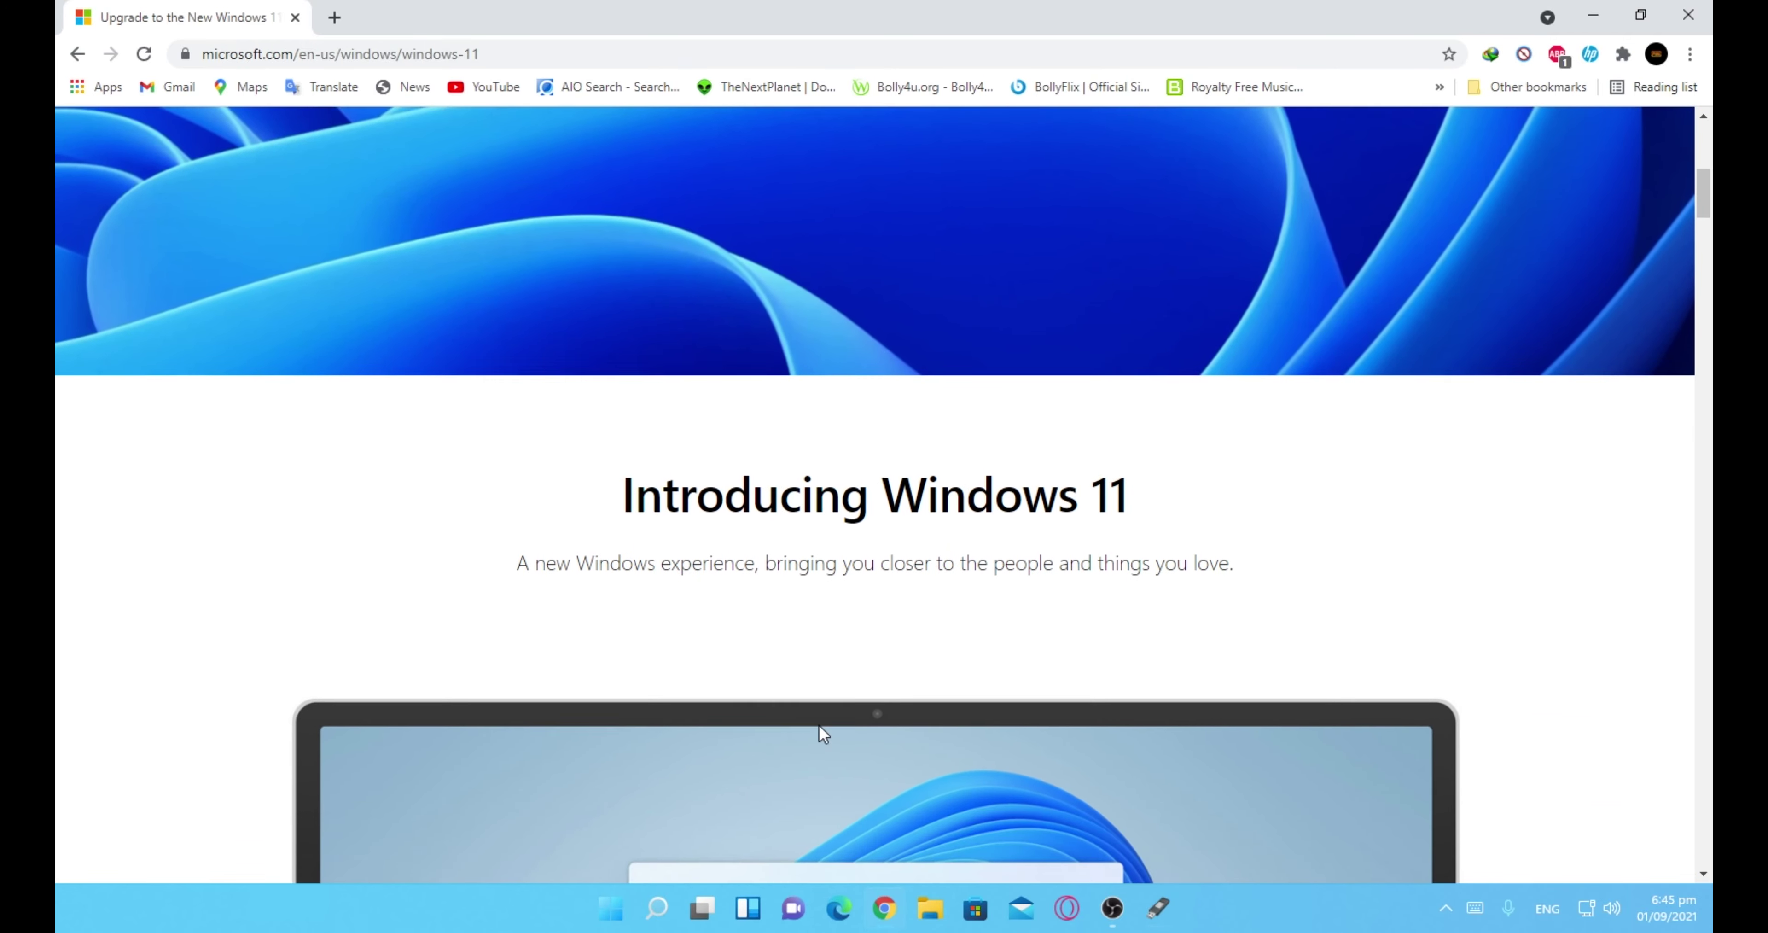
scroll(821, 733, "down", 3)
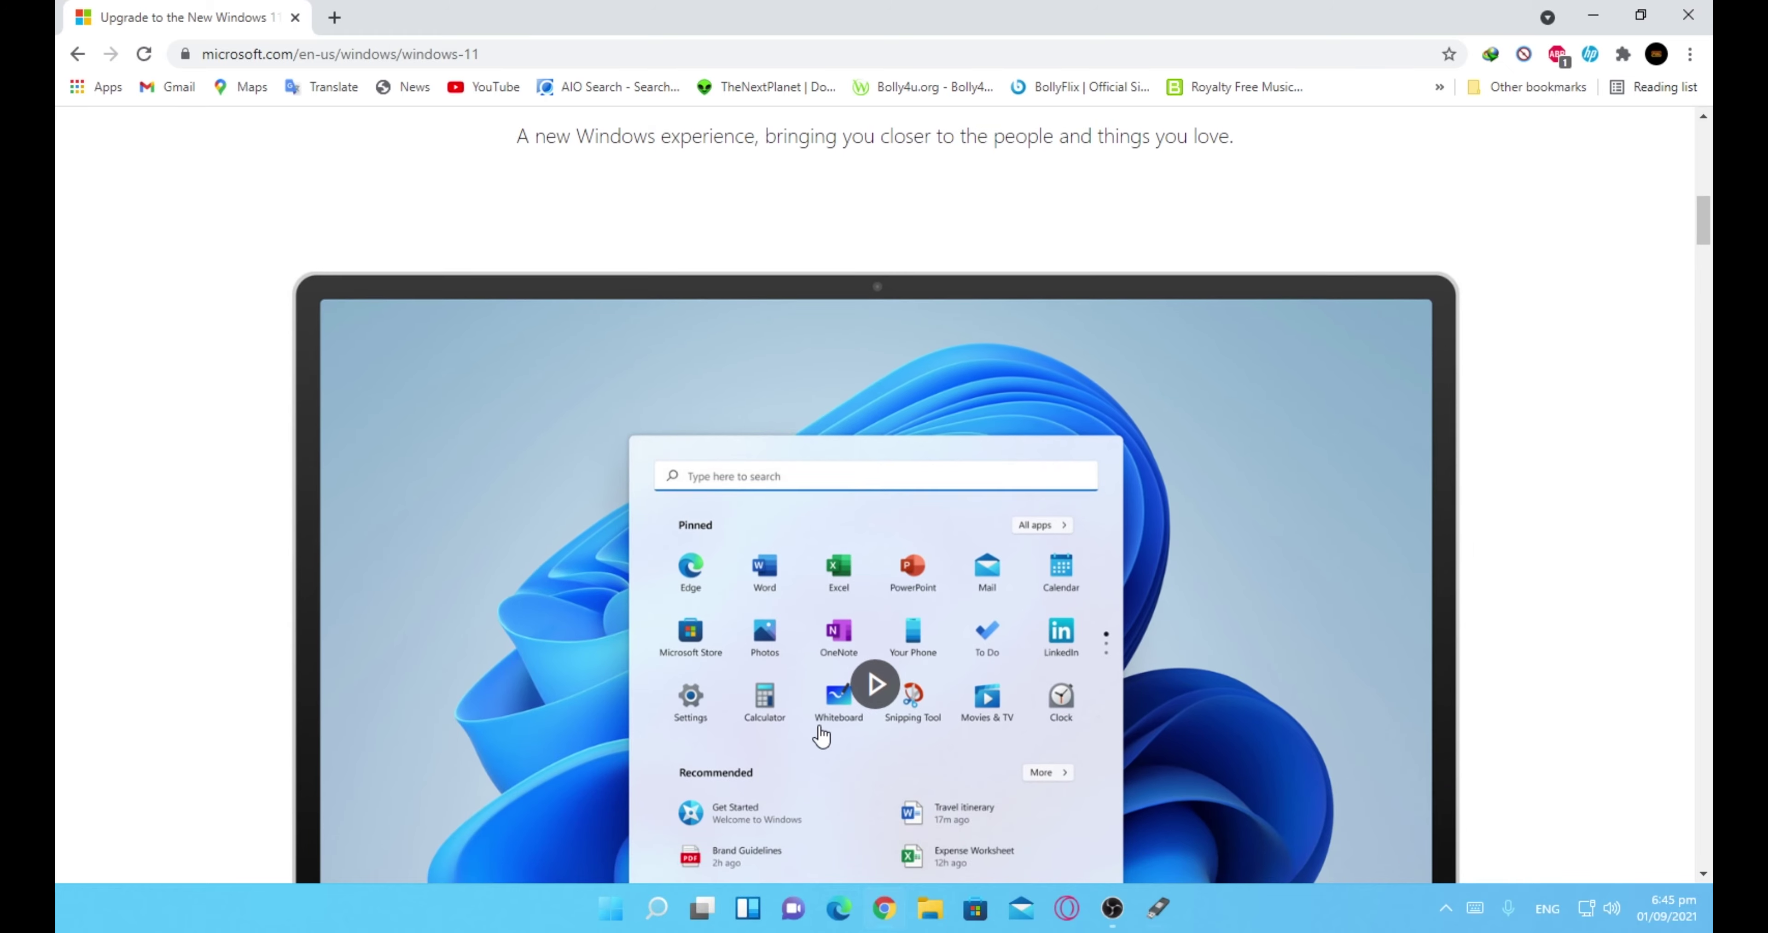
scroll(821, 732, "down", 1)
scroll(822, 735, "down", 4)
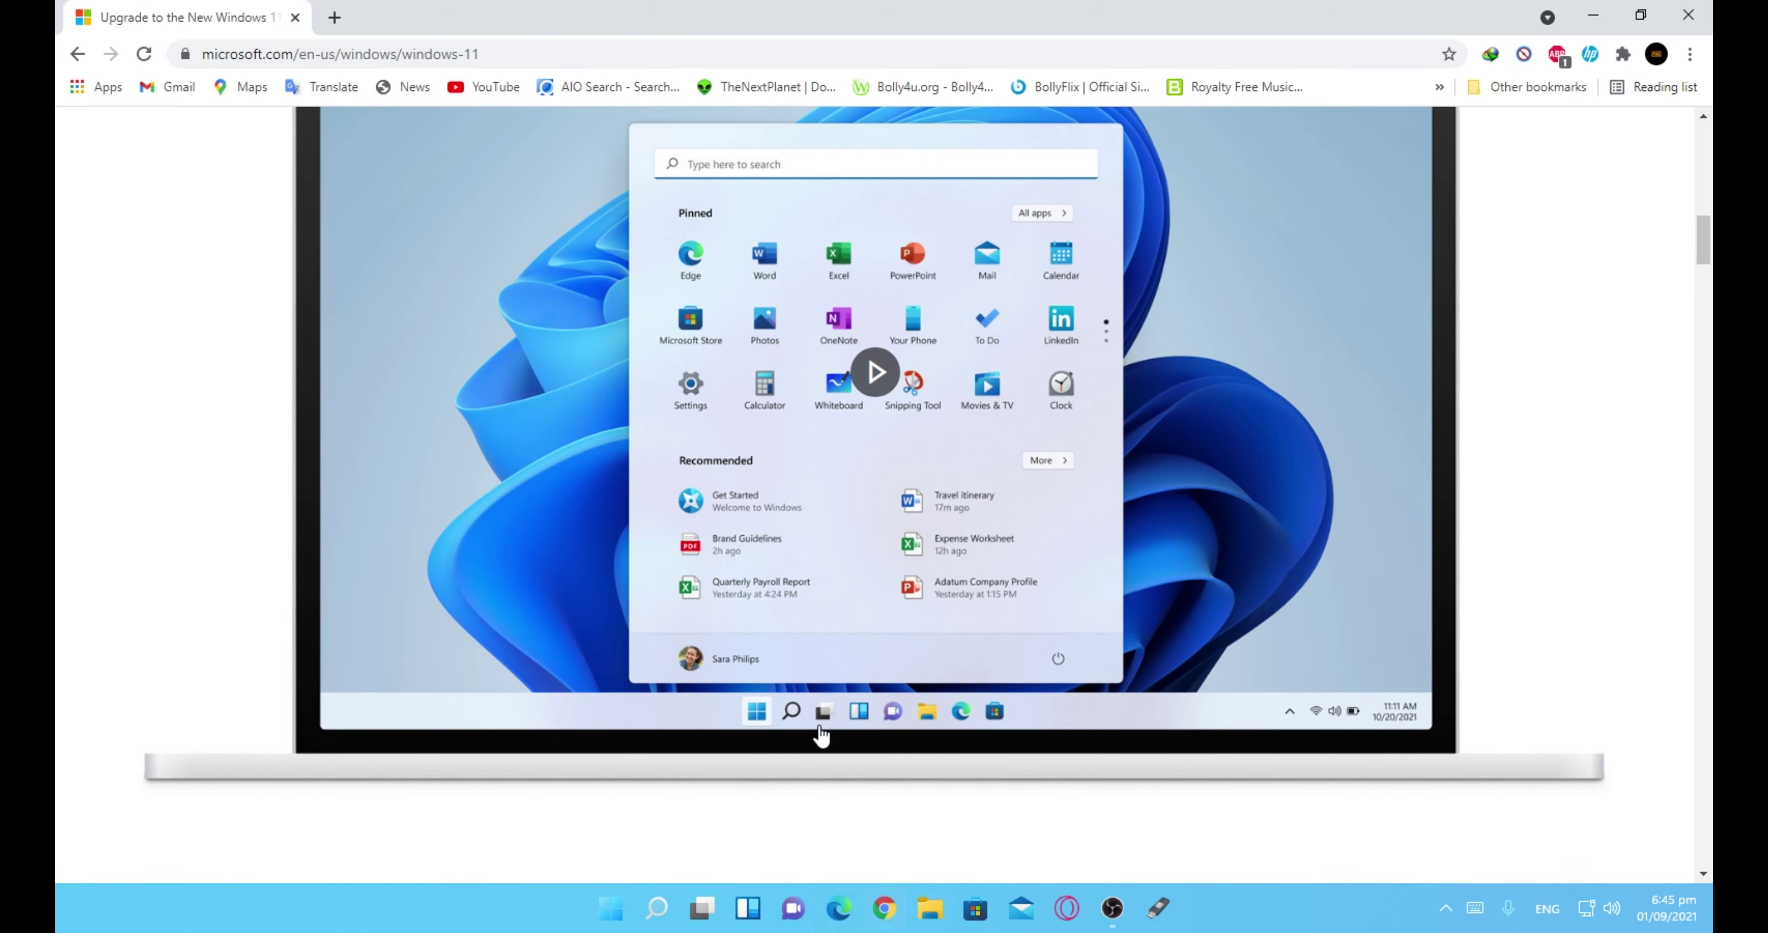
scroll(823, 735, "down", 4)
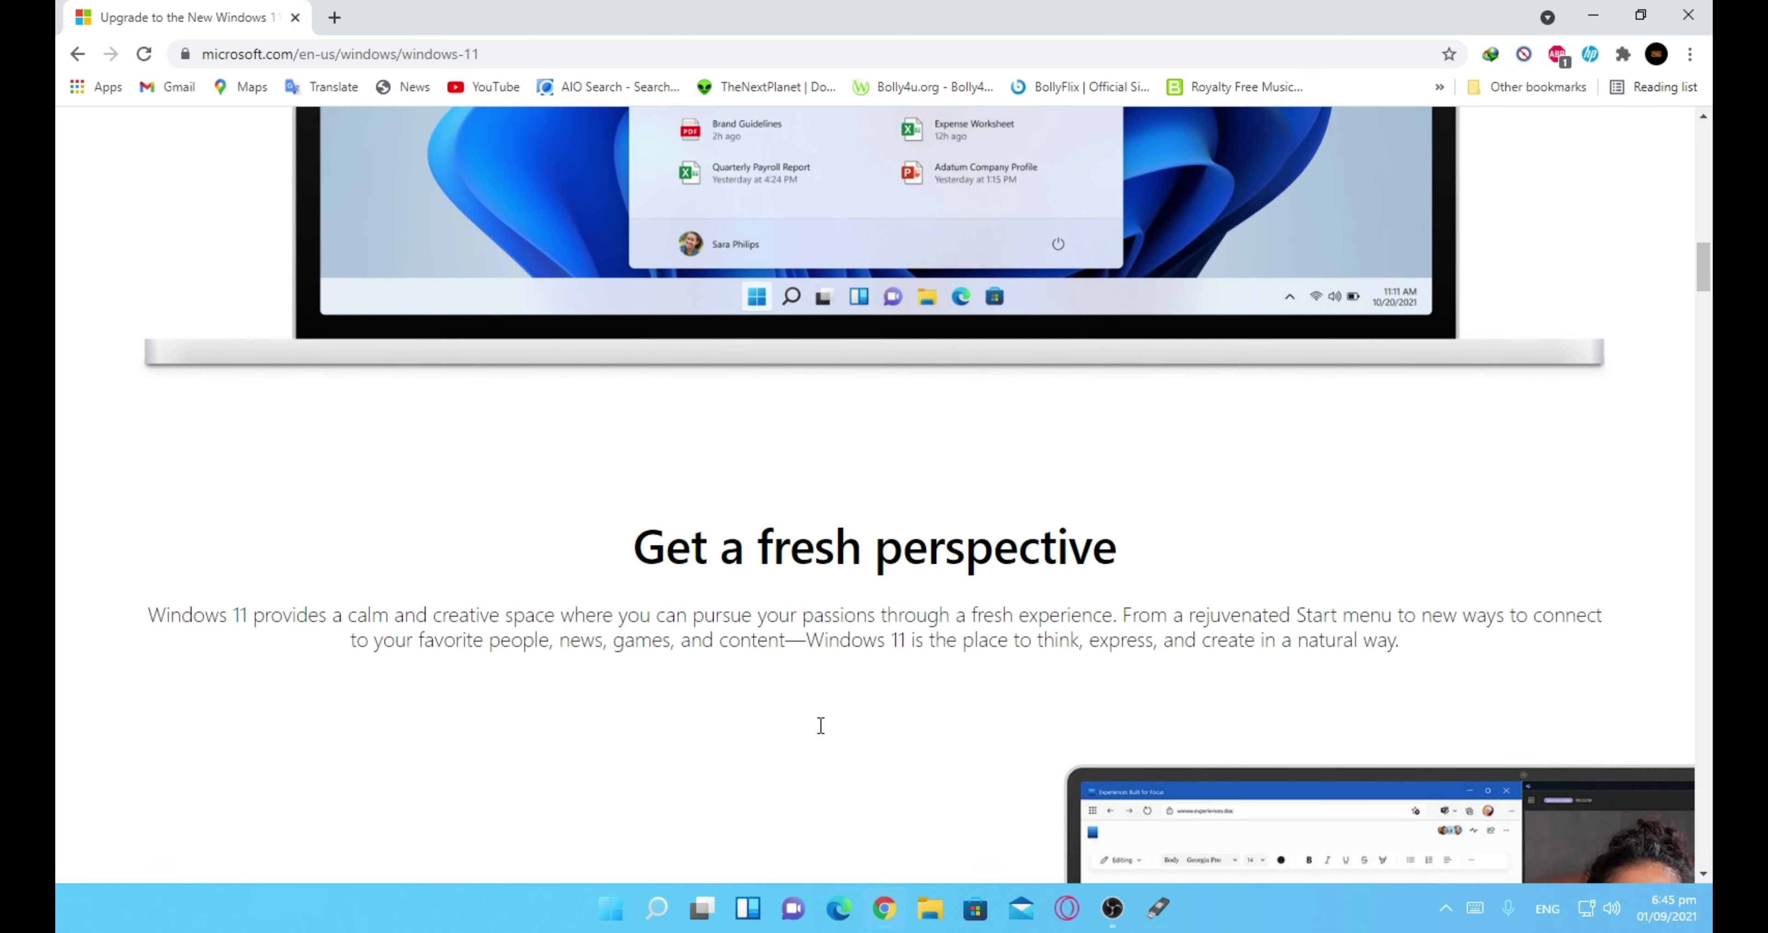
scroll(820, 726, "down", 2)
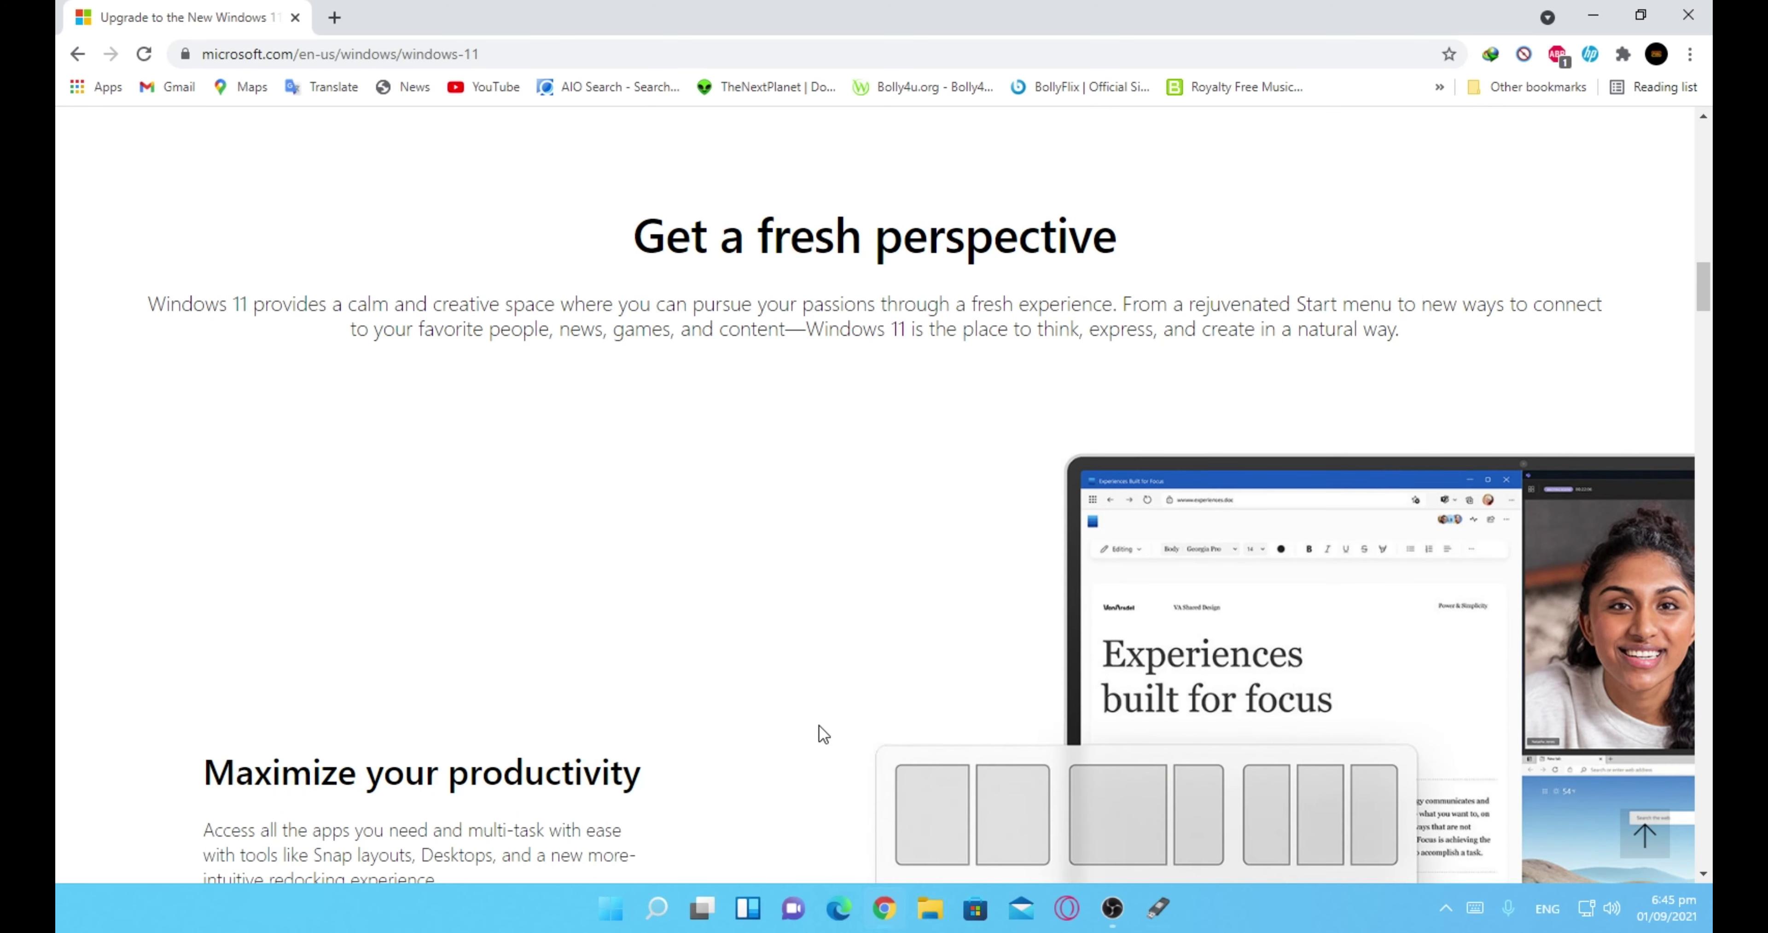
scroll(820, 724, "down", 1)
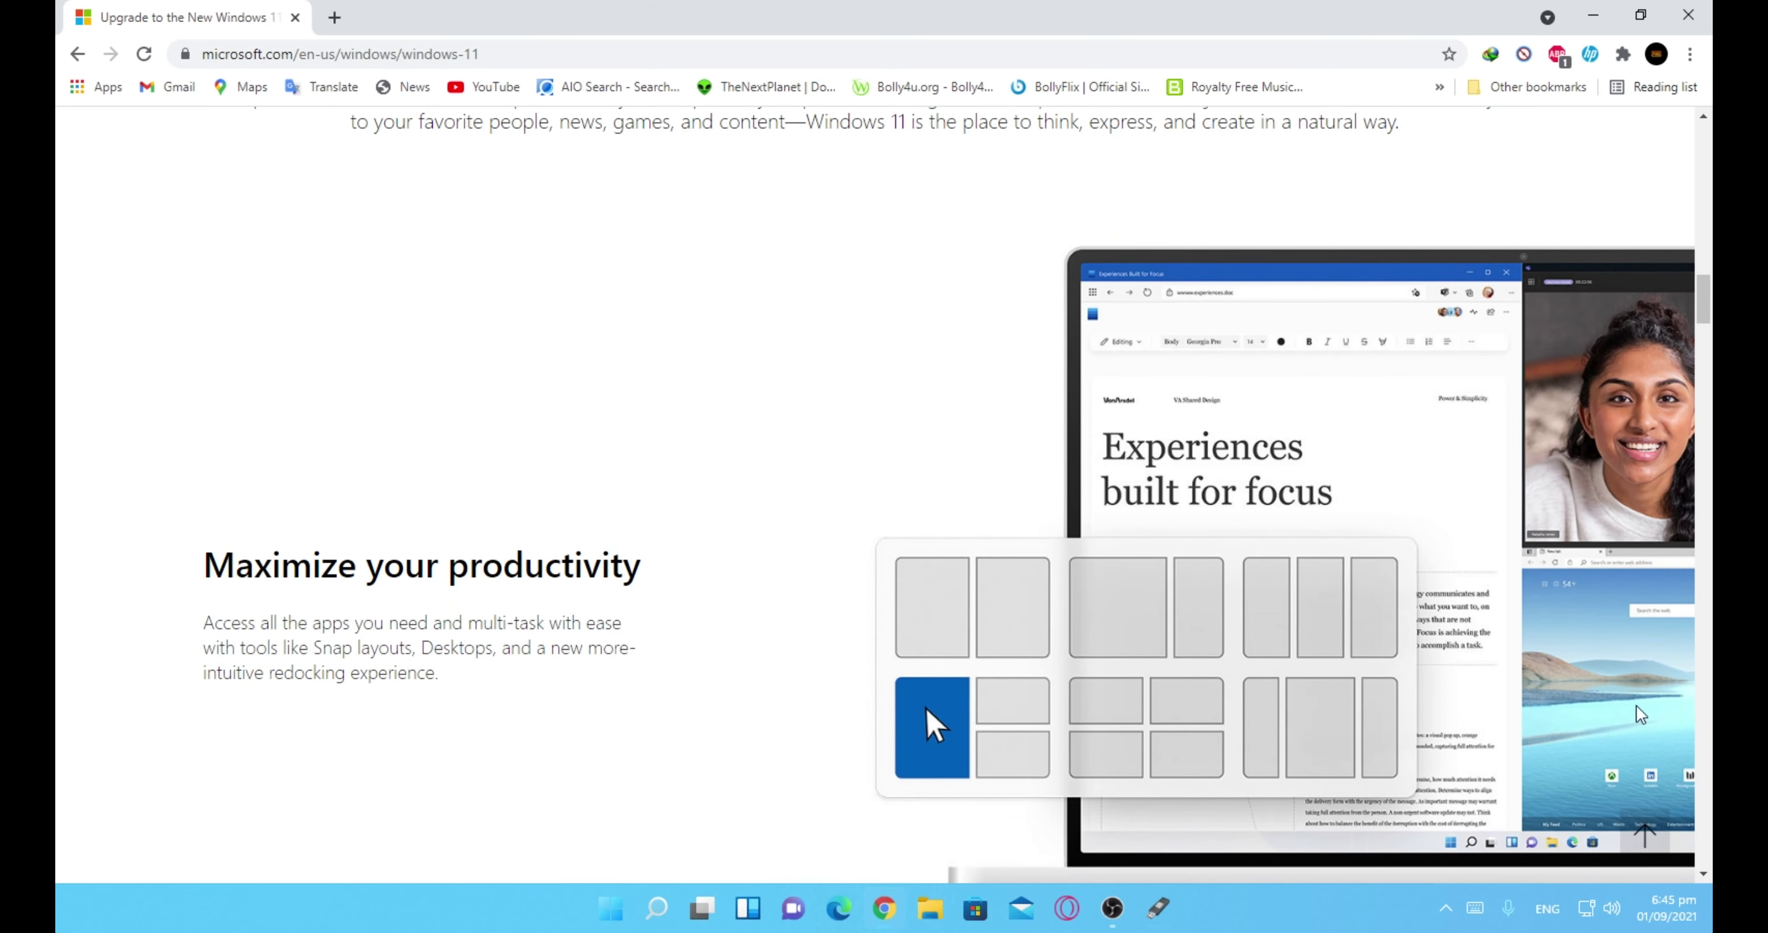
key("alt+Tab")
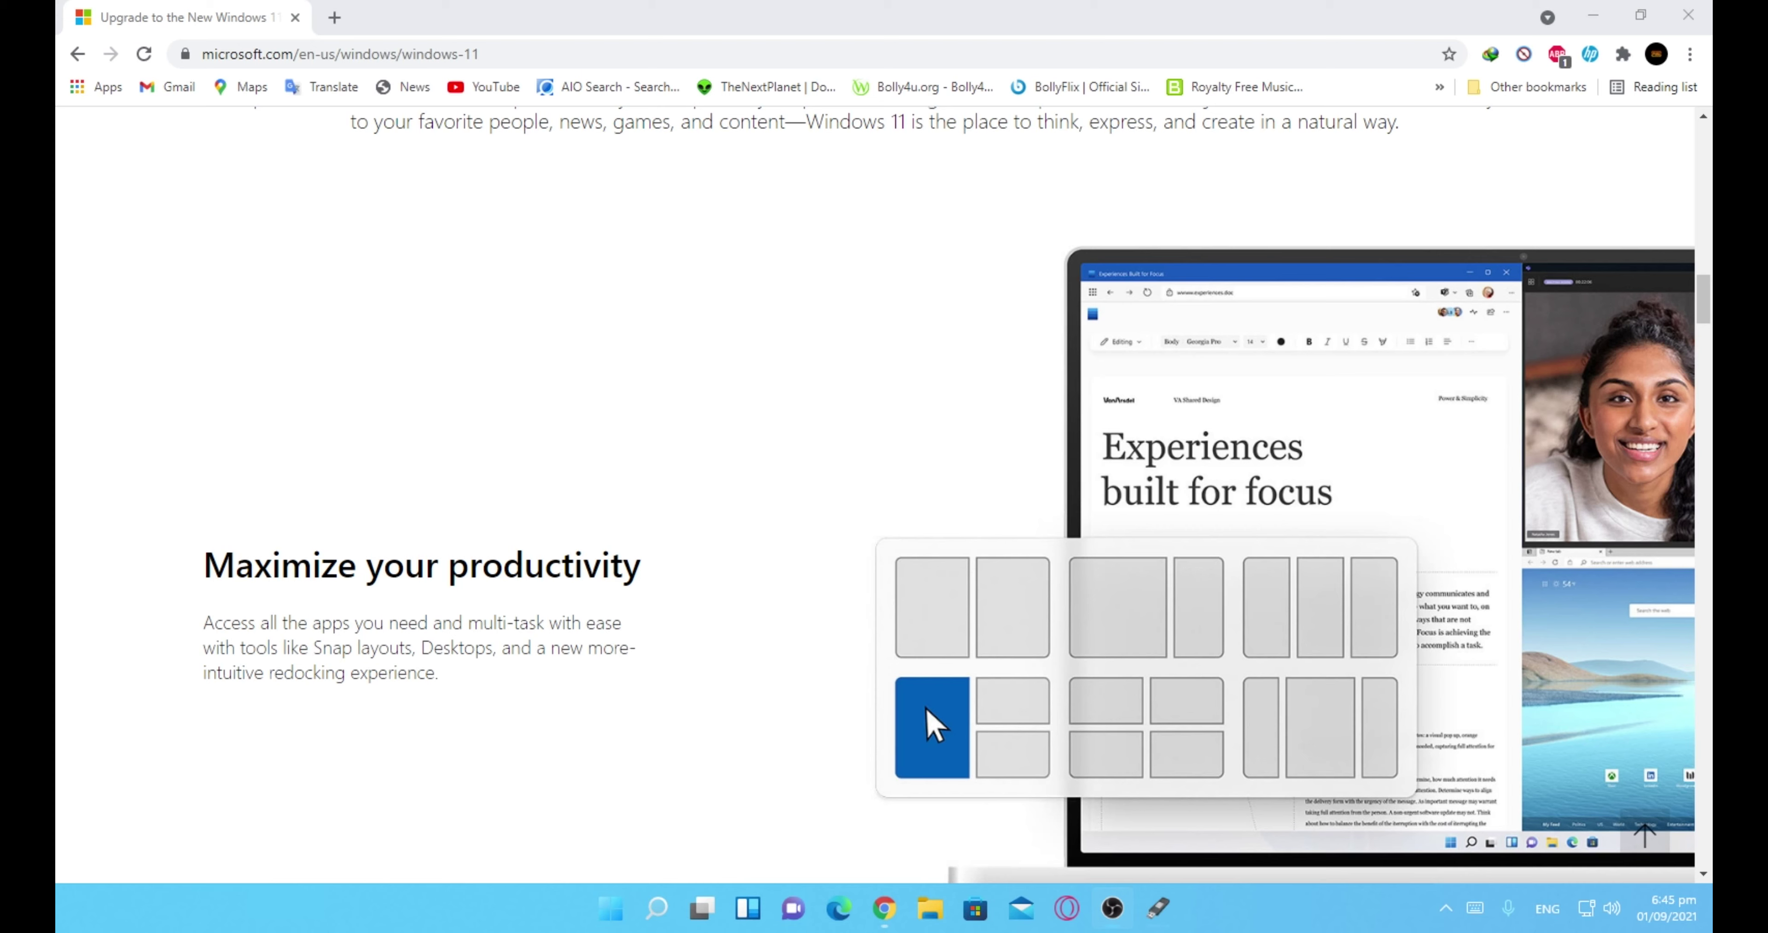